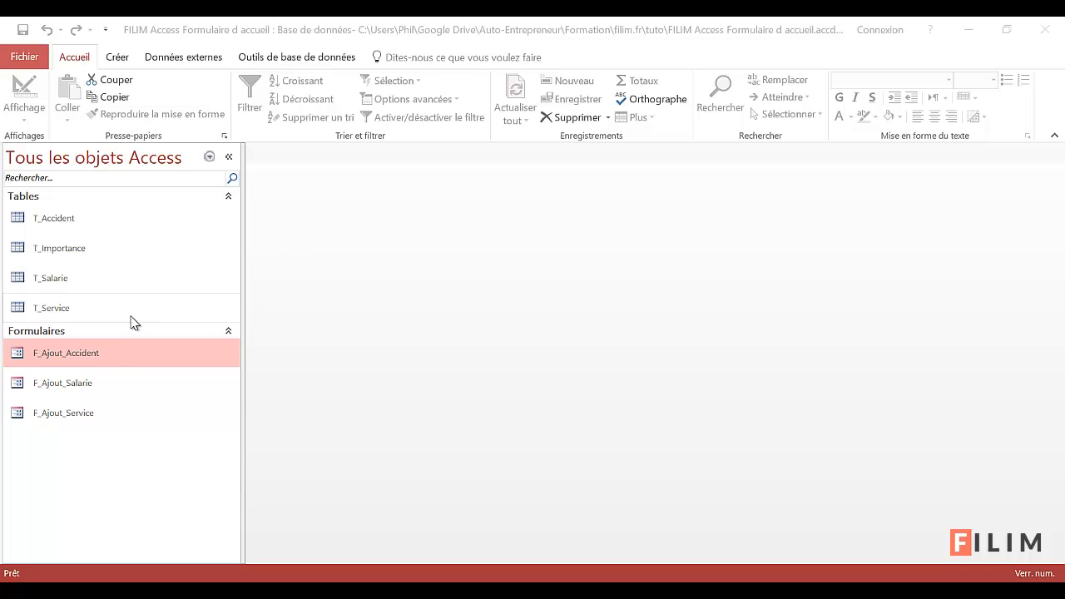
# Add a new service named "Métode" through the F_Ajout_Service form, then validate and close the form
pyautogui.click(119, 387)
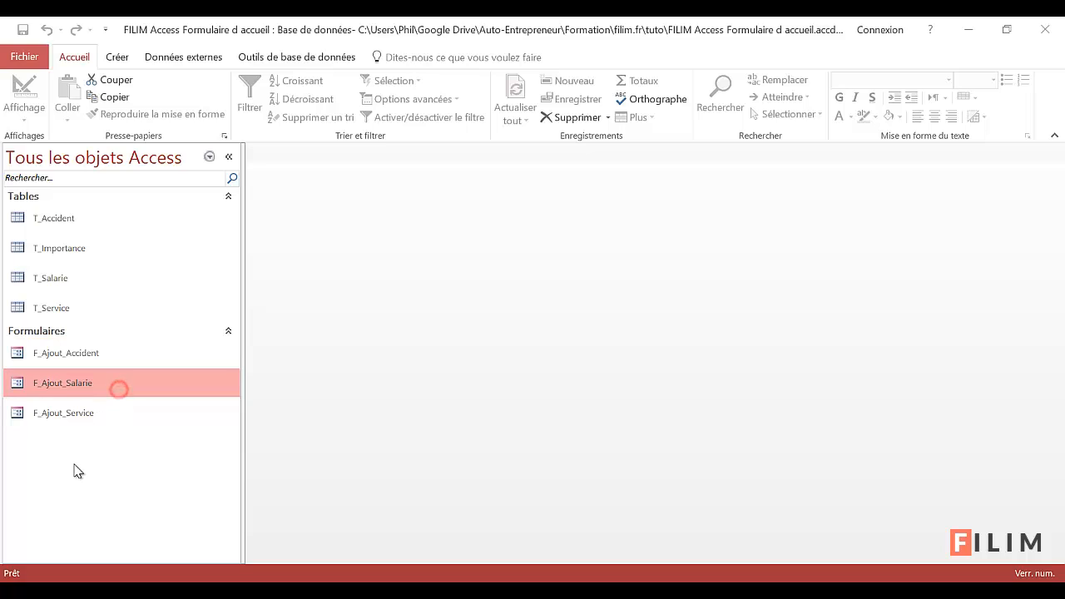
pyautogui.click(131, 411)
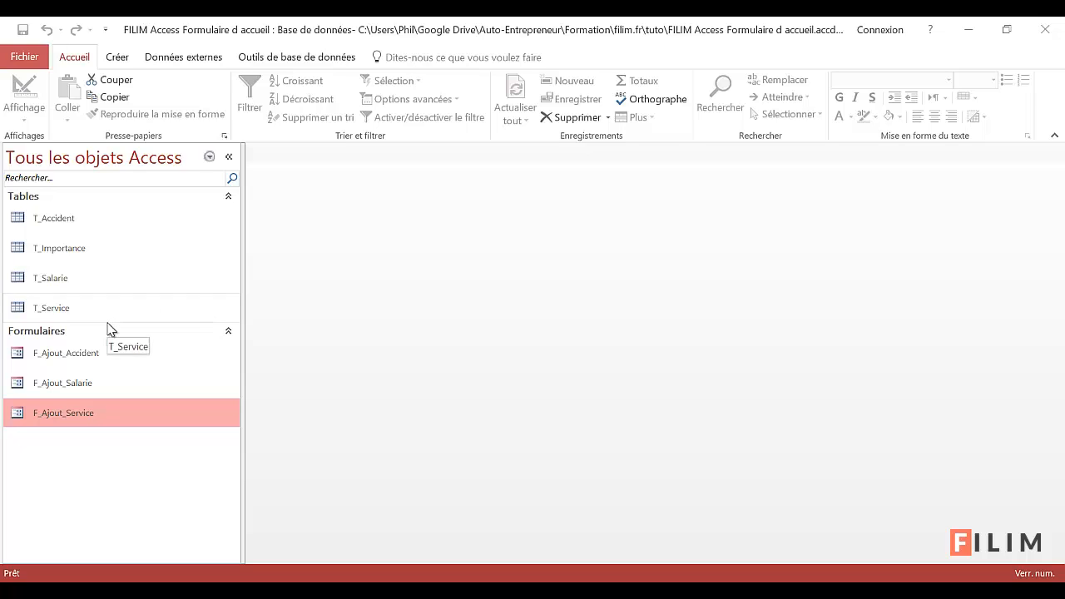
pyautogui.doubleClick(89, 418)
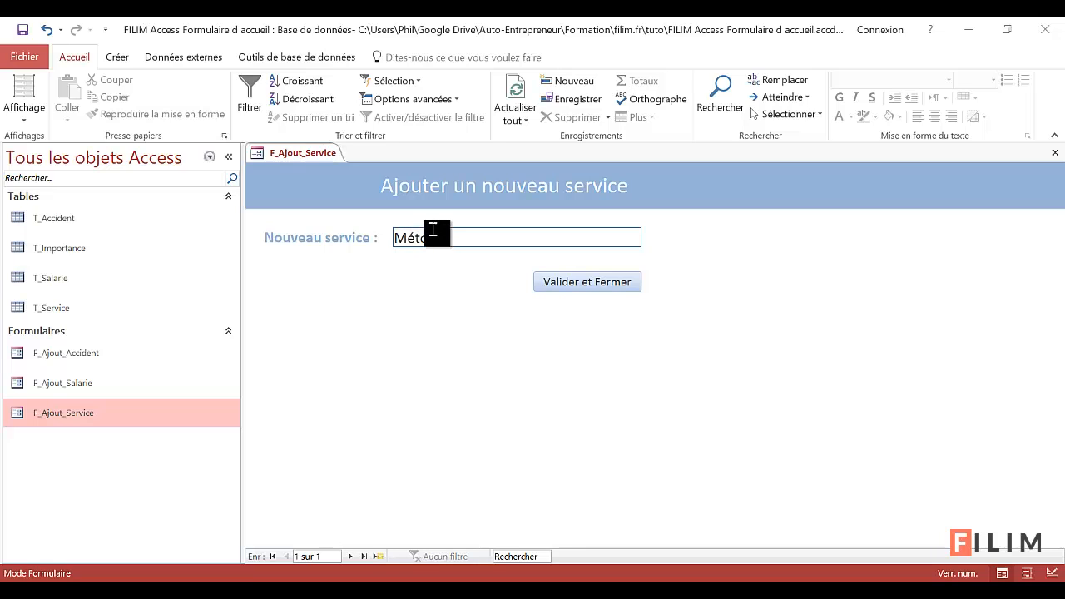
pyautogui.write('hode')
pyautogui.click(596, 286)
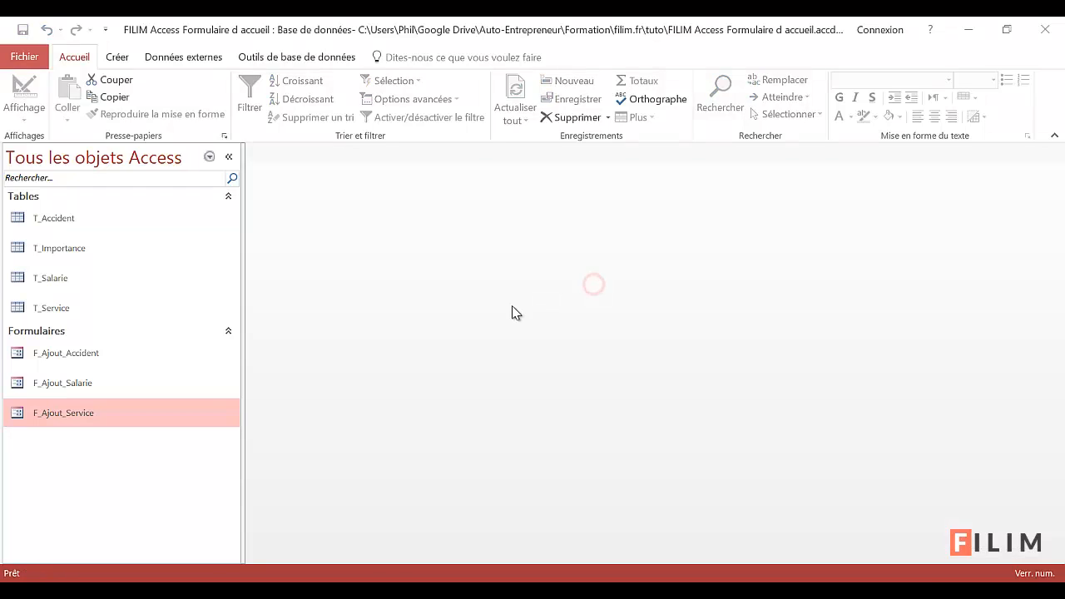
# Examine the service choices offered in the F_Ajout_Salarie form and close it without adding an employee
pyautogui.doubleClick(83, 389)
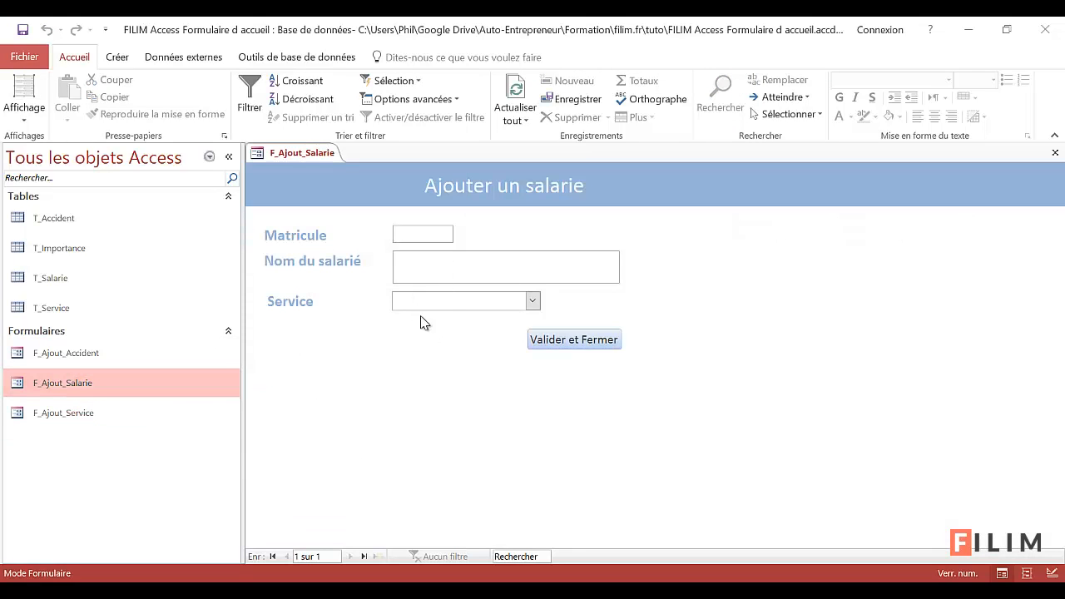
pyautogui.click(533, 300)
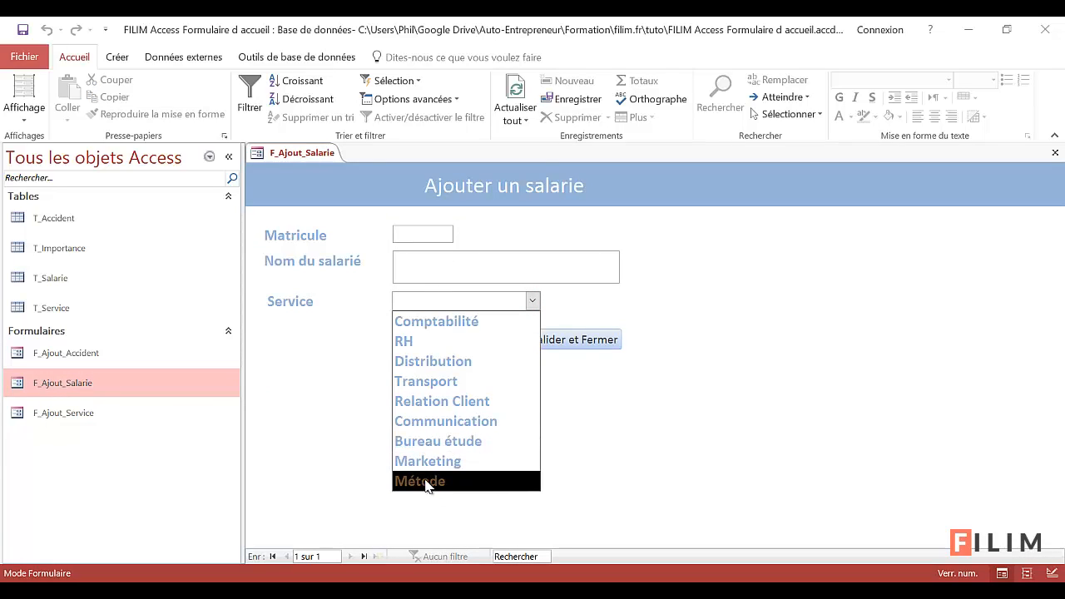
pyautogui.click(570, 411)
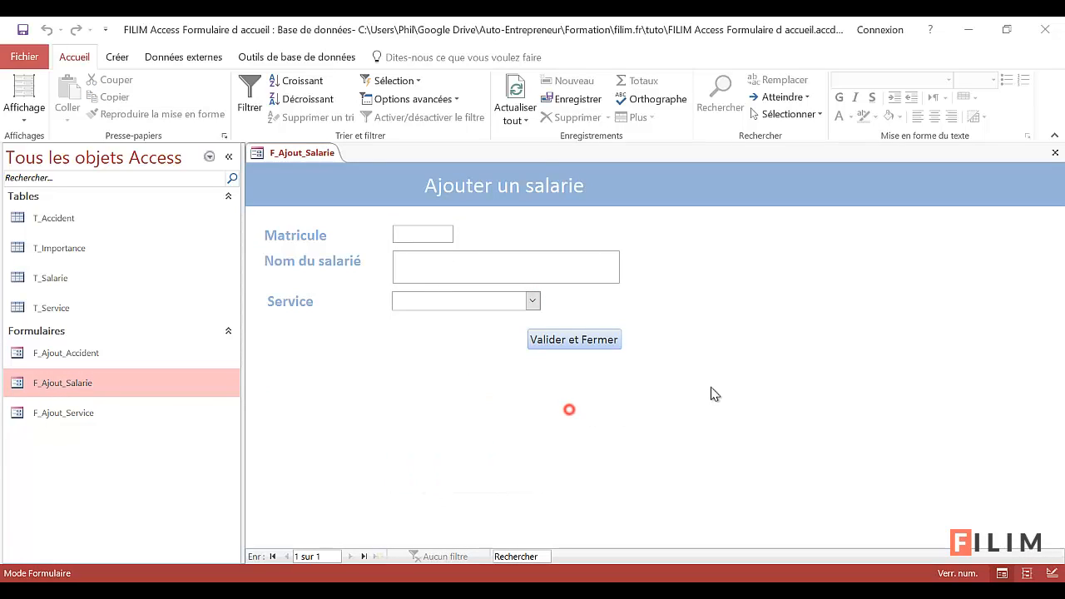
pyautogui.click(1055, 157)
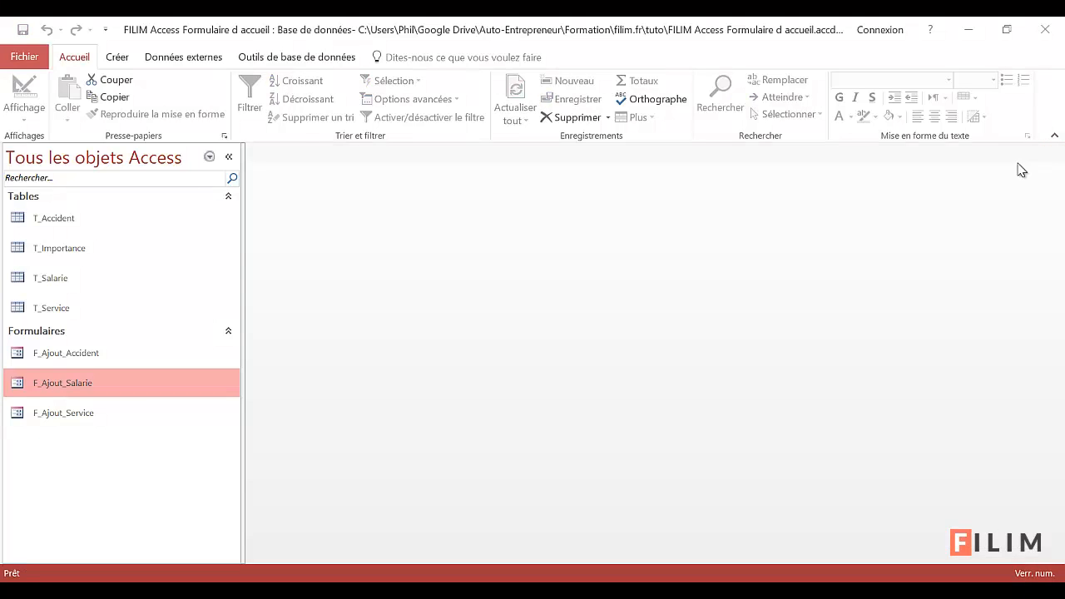
# Correct the spelling of the last service to "Méthode" in the T_Service table
pyautogui.doubleClick(61, 308)
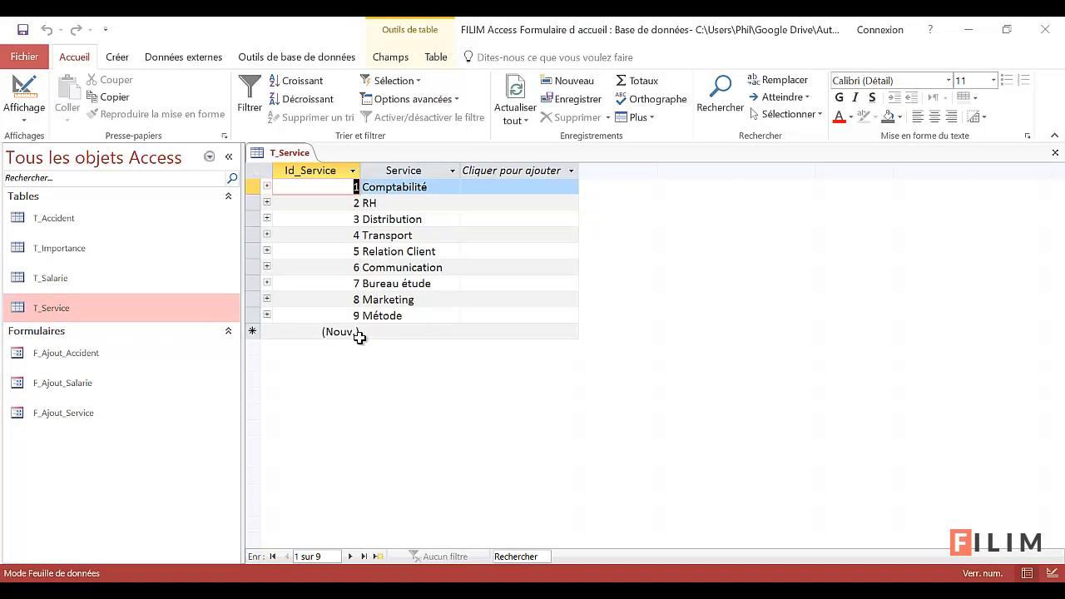
pyautogui.click(385, 319)
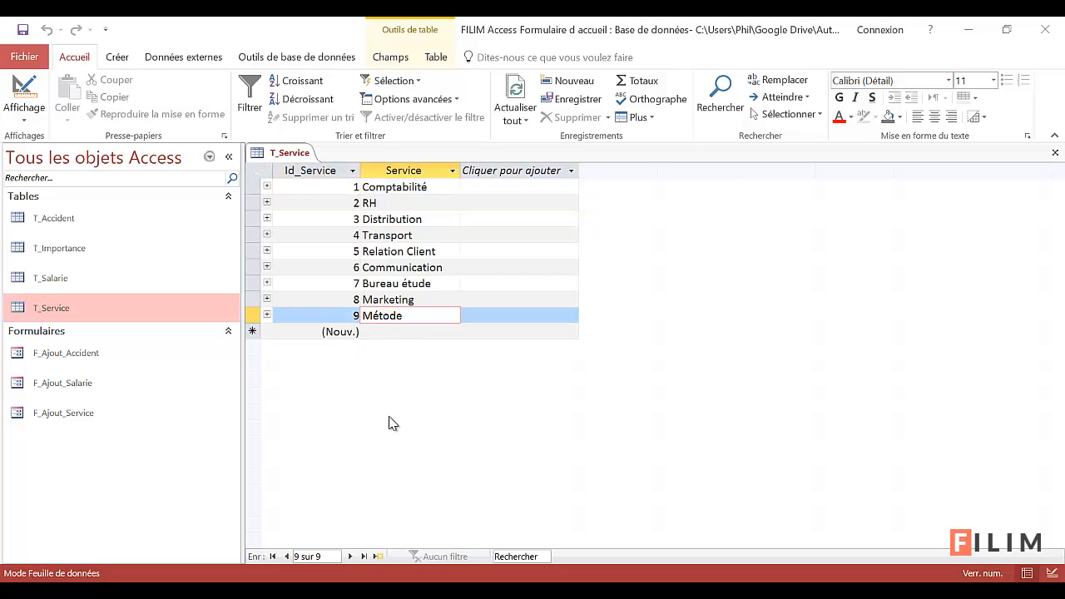
pyautogui.write('h')
pyautogui.press('Tab')
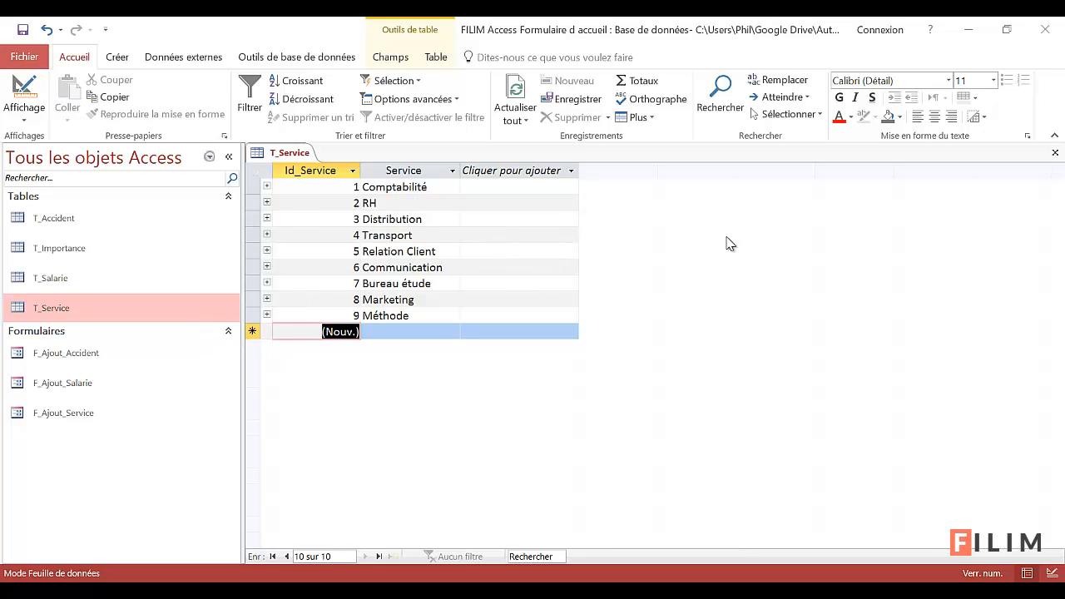
# Delete the Méthode record from the T_Service table and close the table
pyautogui.click(253, 316)
pyautogui.rightClick(253, 316)
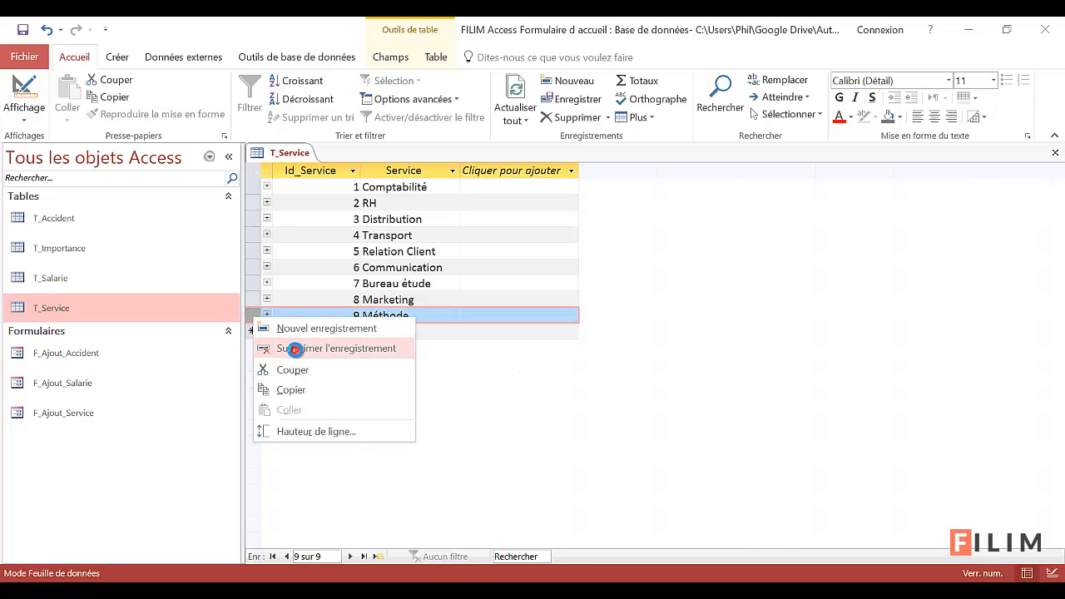
pyautogui.click(291, 348)
pyautogui.click(524, 368)
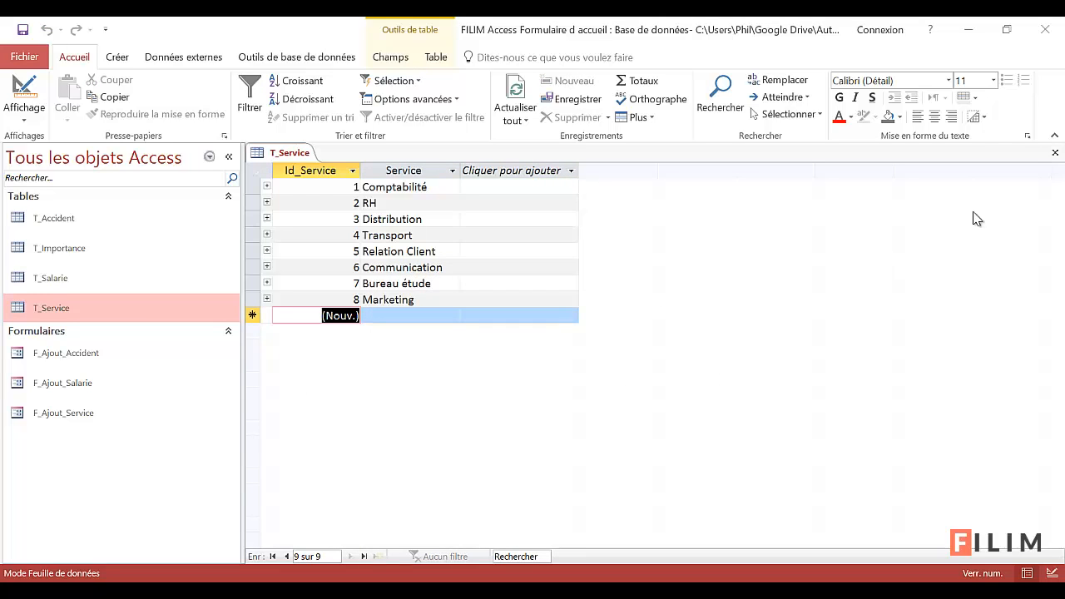
pyautogui.click(1055, 153)
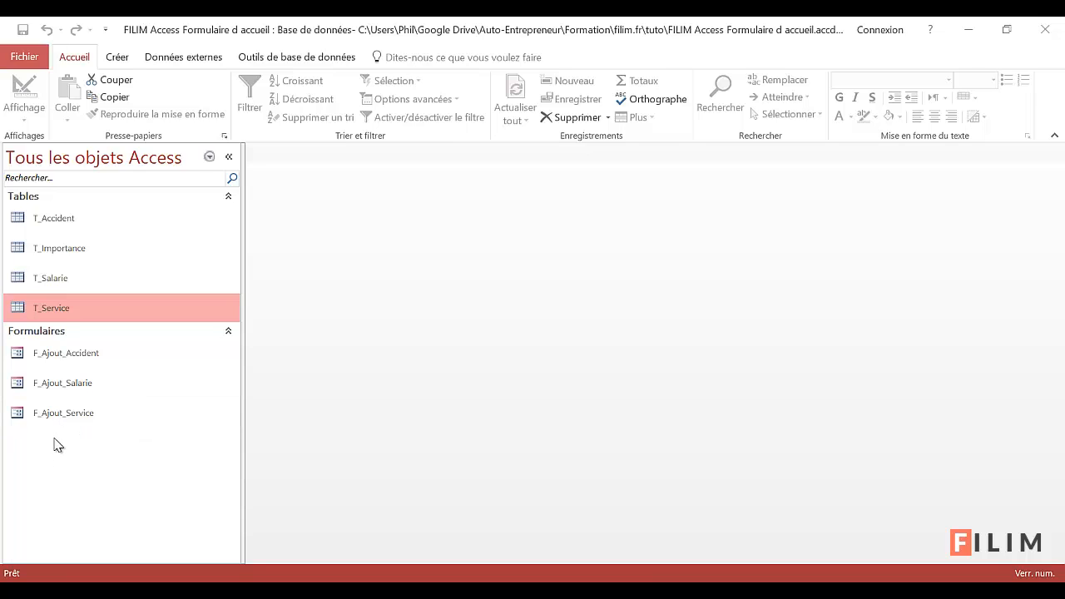
# Start a form with the Form Wizard from table T_Service, including only the Service field and keeping the default layout
pyautogui.click(117, 58)
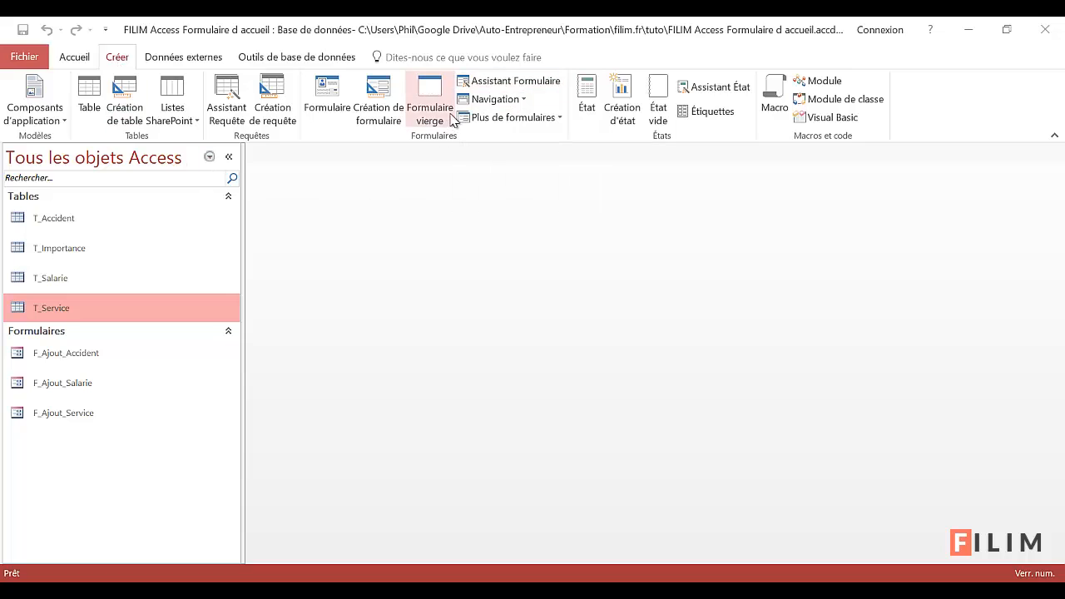
pyautogui.click(506, 81)
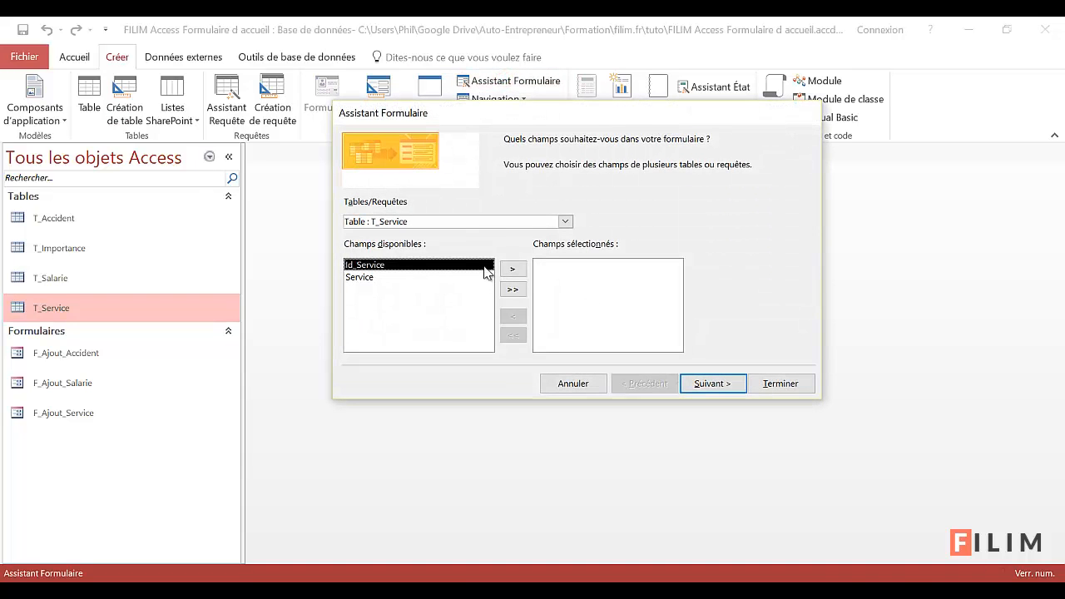
pyautogui.click(376, 277)
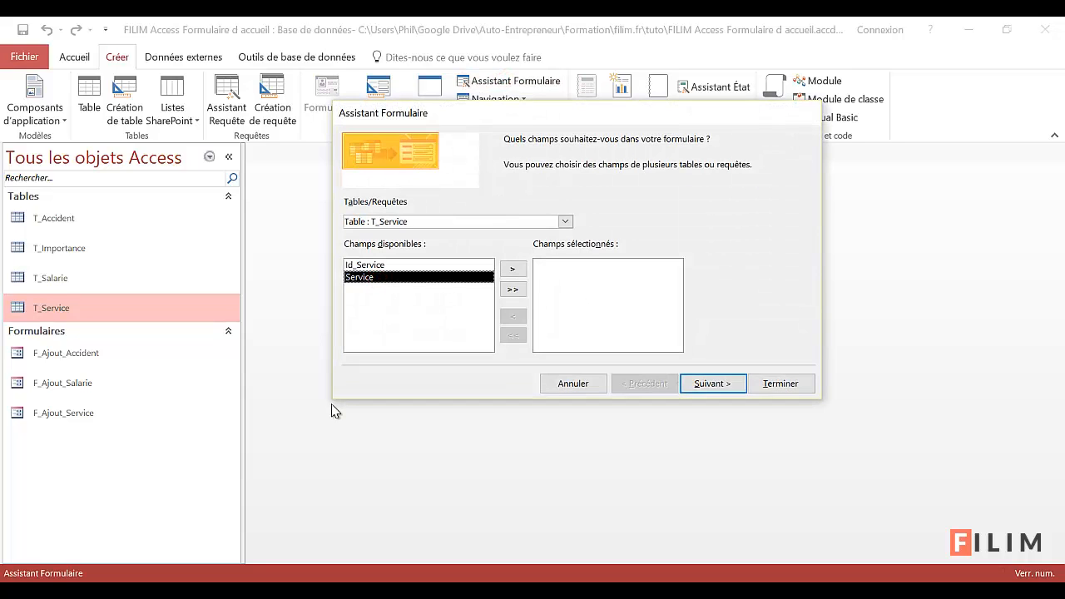
pyautogui.click(717, 382)
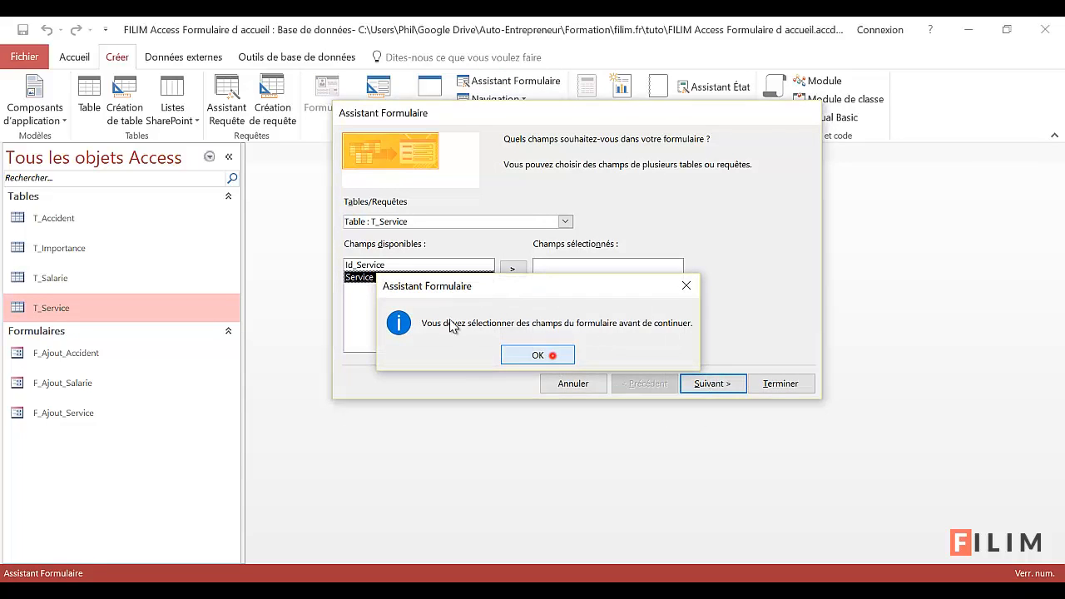
pyautogui.click(553, 356)
pyautogui.doubleClick(400, 277)
pyautogui.click(712, 383)
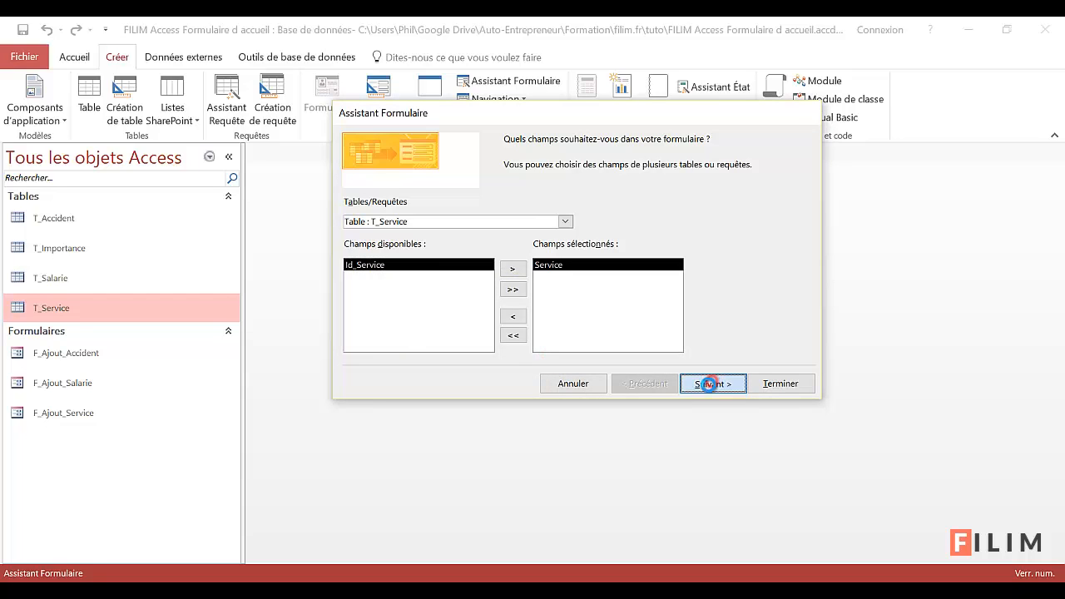
pyautogui.click(711, 383)
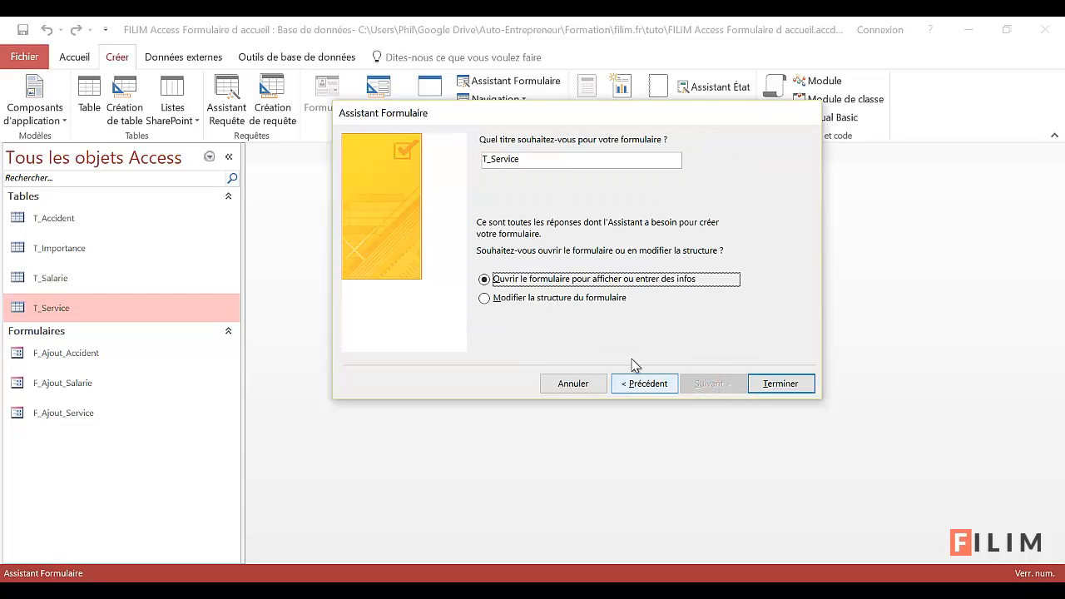
# Title the wizard's form F_Supp_Service and finish creating it, opened for viewing data
pyautogui.click(482, 160)
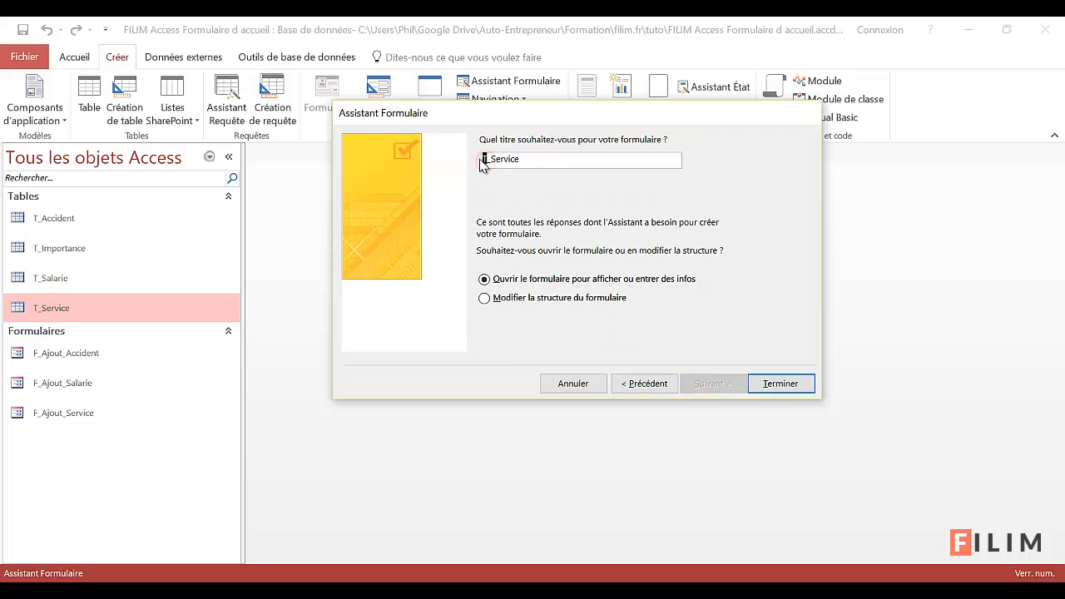
pyautogui.write('Supp_')
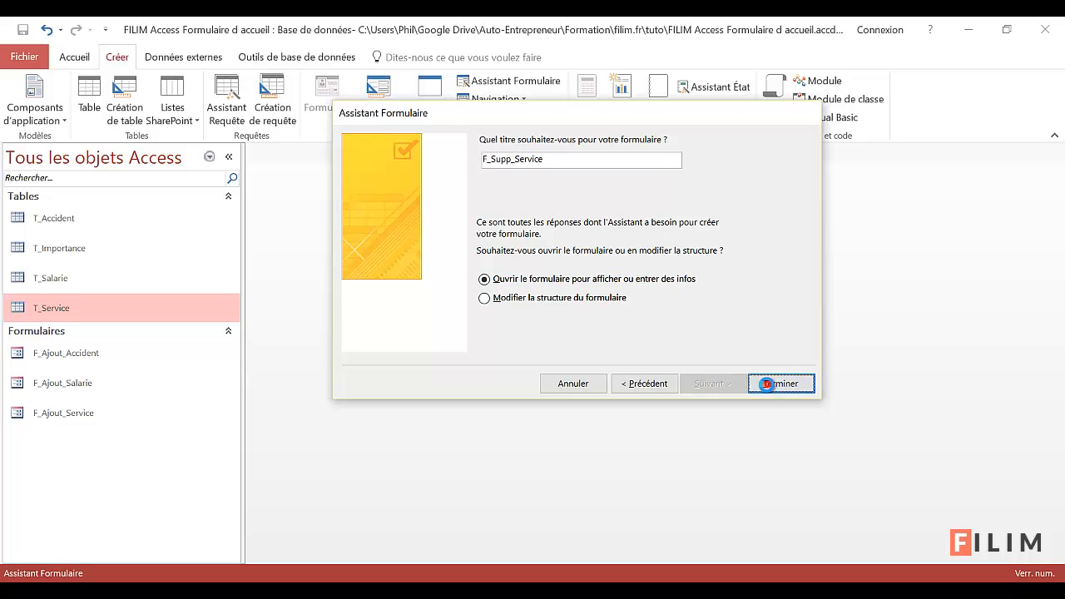
pyautogui.click(780, 383)
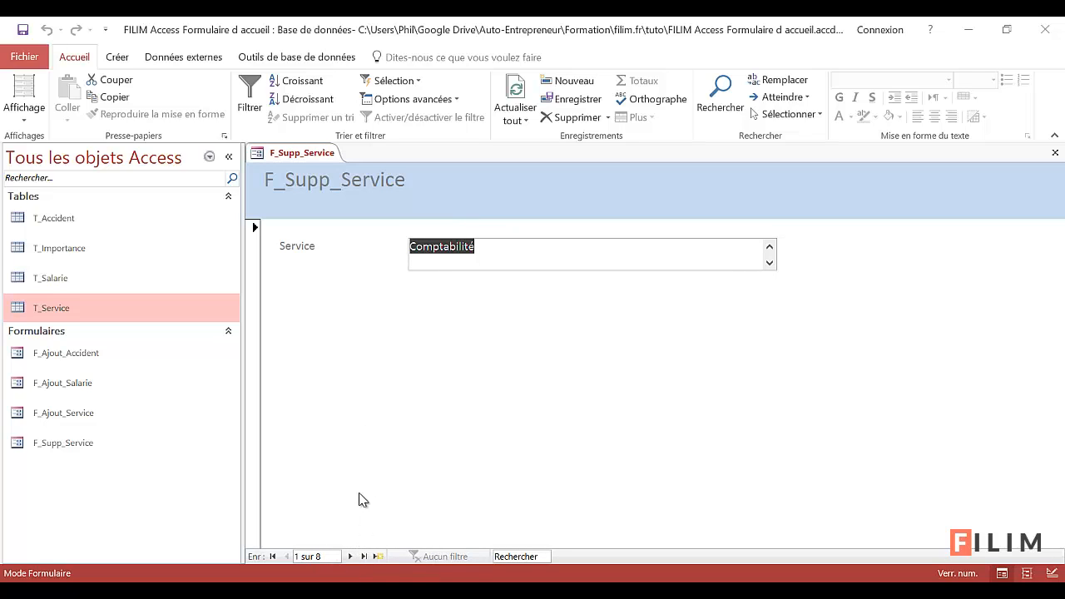
# Browse through the service records in the F_Supp_Service form and return to the first record
pyautogui.click(350, 556)
pyautogui.click(351, 557)
pyautogui.click(350, 556)
pyautogui.click(350, 557)
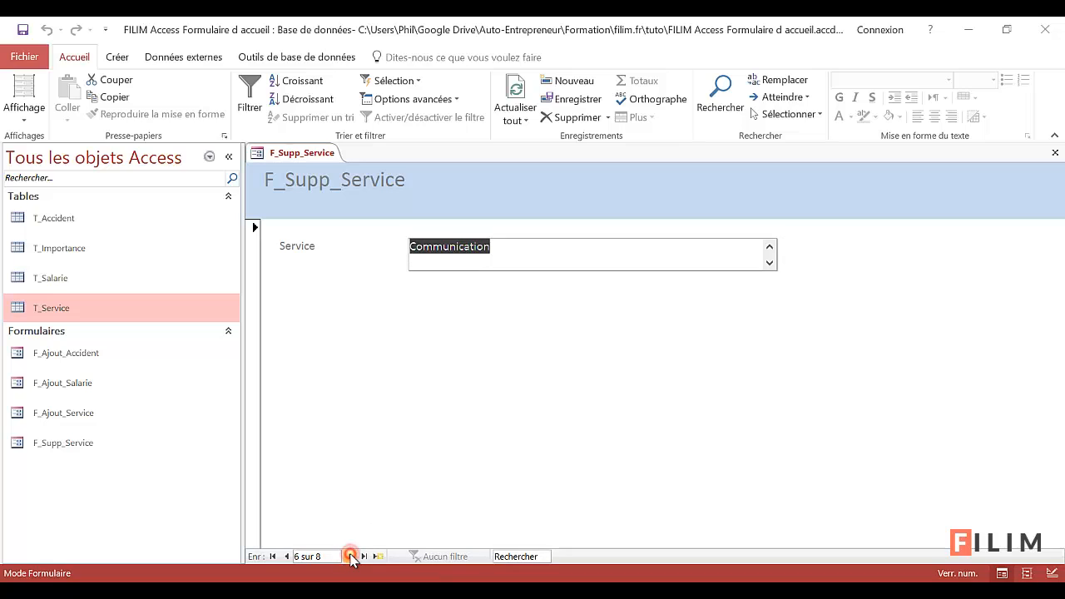
pyautogui.click(272, 556)
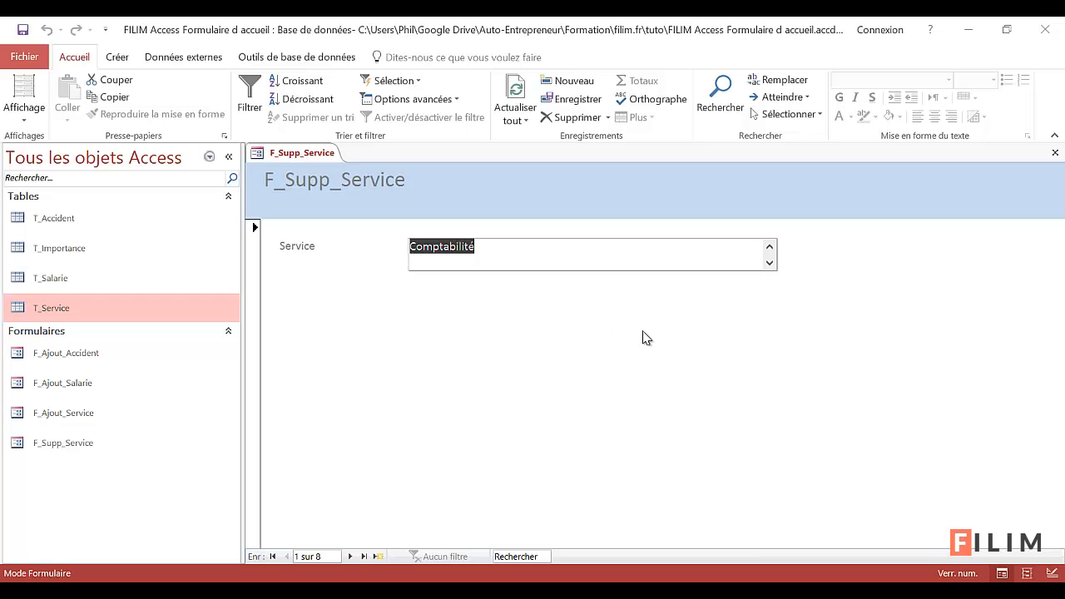
# Switch the F_Supp_Service form to Design view and narrow the property sheet to reveal the form's full width
pyautogui.click(24, 119)
pyautogui.click(52, 214)
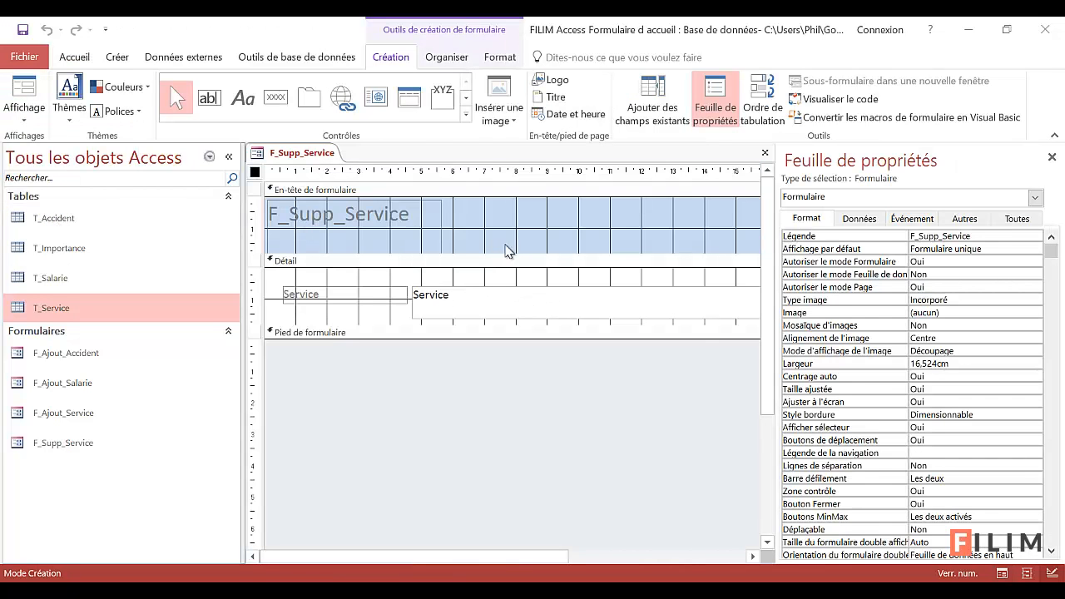
pyautogui.moveTo(773, 255); pyautogui.dragTo(893, 255)
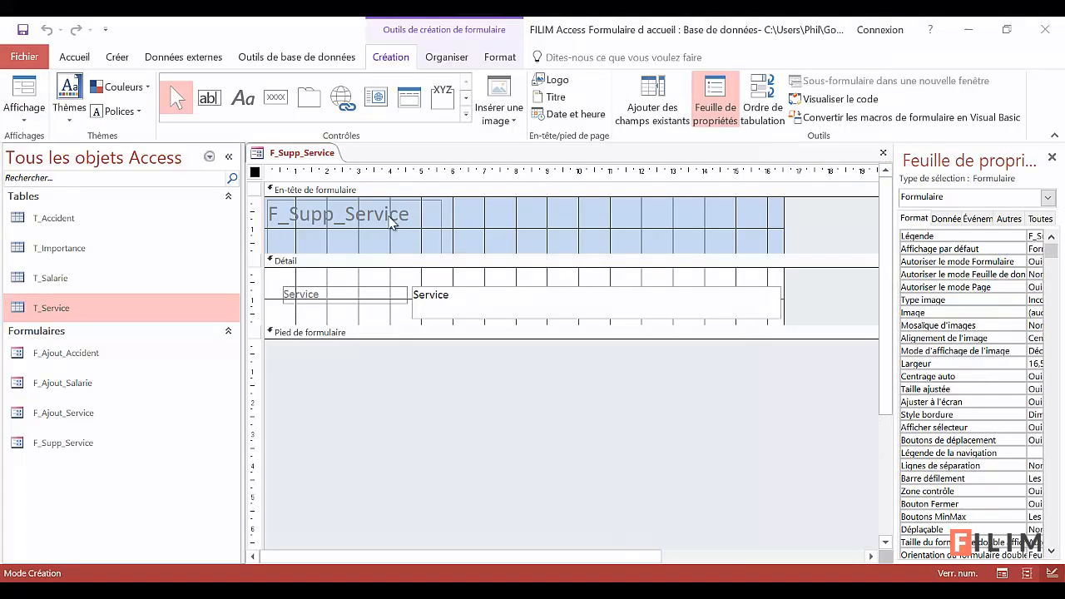
# Stretch the title label in the form header to span the form's full width, starting at 0 cm
pyautogui.click(388, 208)
pyautogui.moveTo(441, 224); pyautogui.dragTo(783, 243)
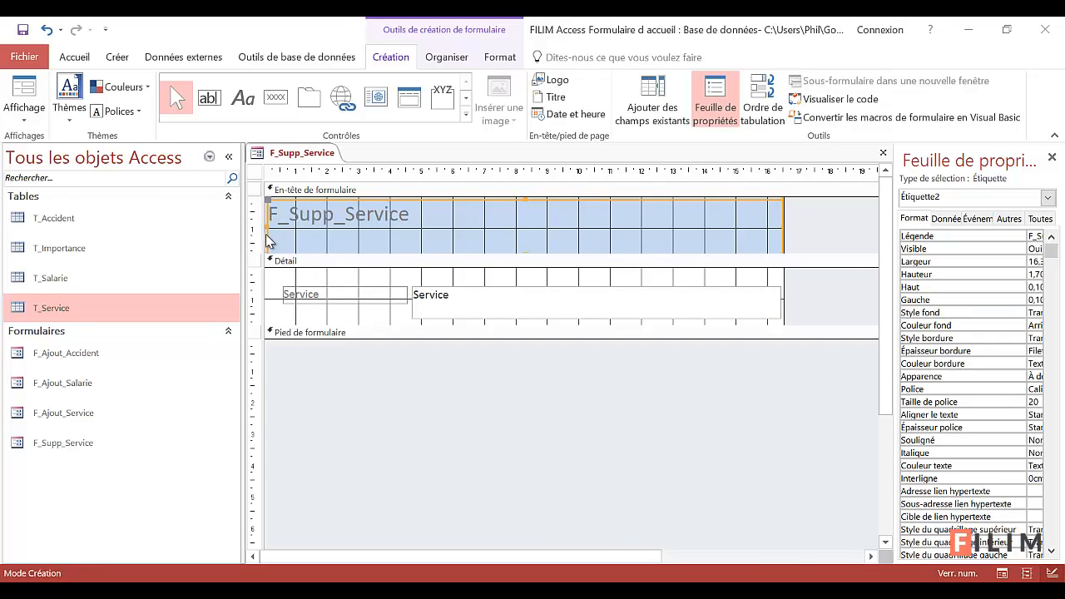
pyautogui.click(267, 229)
pyautogui.moveTo(267, 228); pyautogui.dragTo(264, 227)
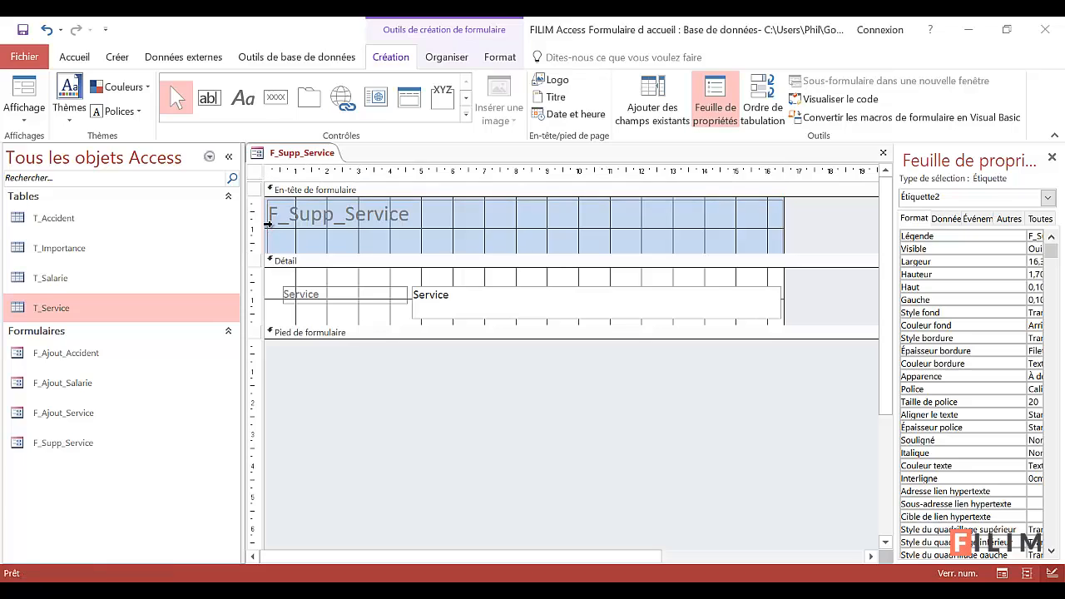
# Change the header title label's text to "Supprimer un service"
pyautogui.click(313, 213)
pyautogui.doubleClick(313, 213)
pyautogui.click(344, 218)
pyautogui.click(286, 216)
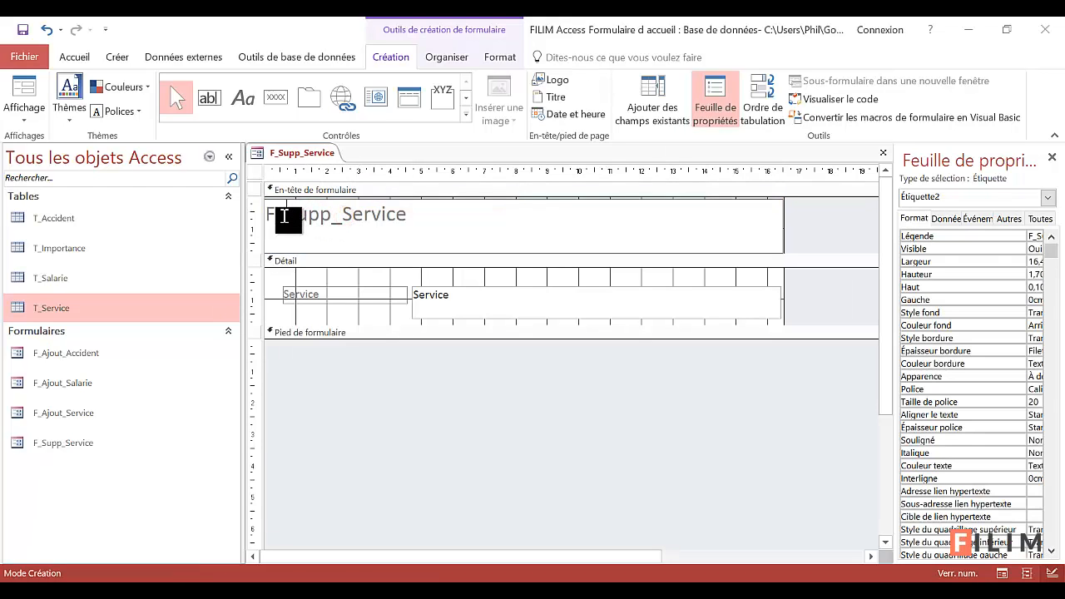
pyautogui.press('BackSpace')
pyautogui.press('BackSpace')
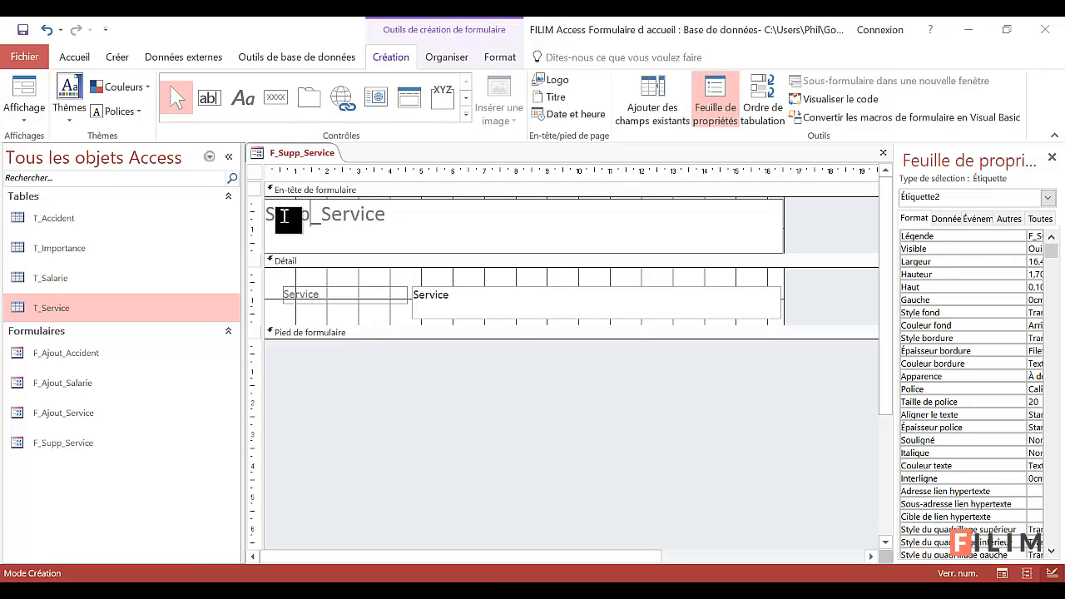
pyautogui.write('rimer un')
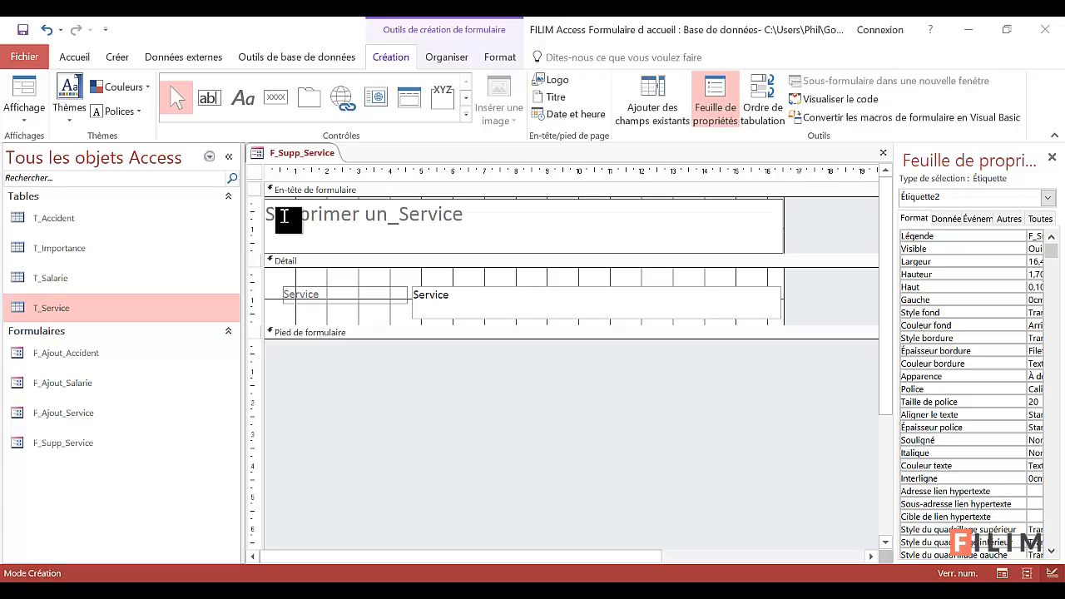
pyautogui.press('Delete')
pyautogui.press('Delete')
pyautogui.write('s')
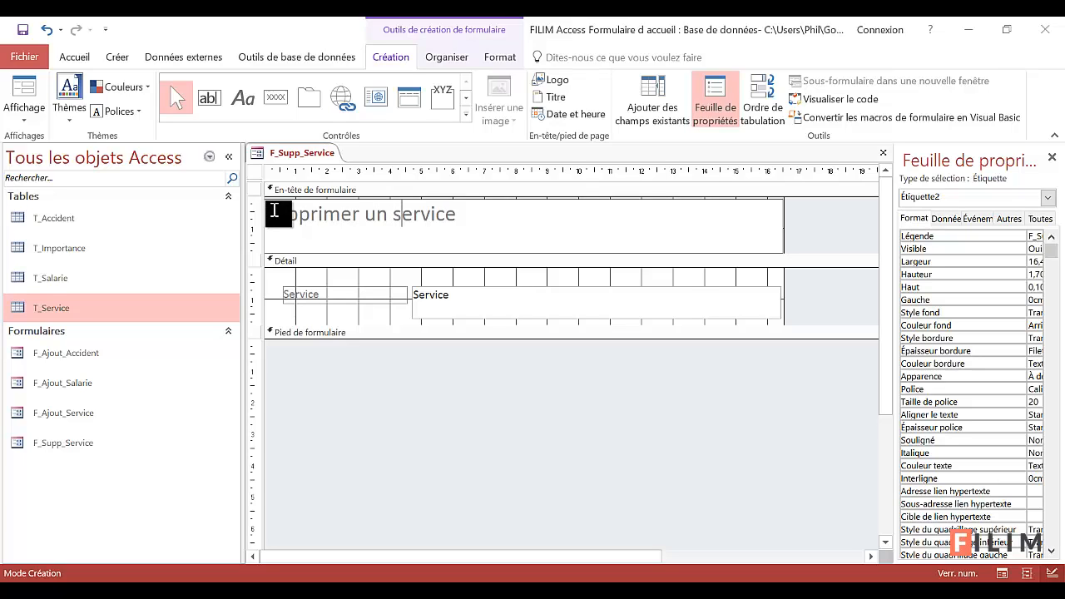
# Centre the header title's text in white and lower the label's top edge to about 0.4 cm
pyautogui.click(500, 57)
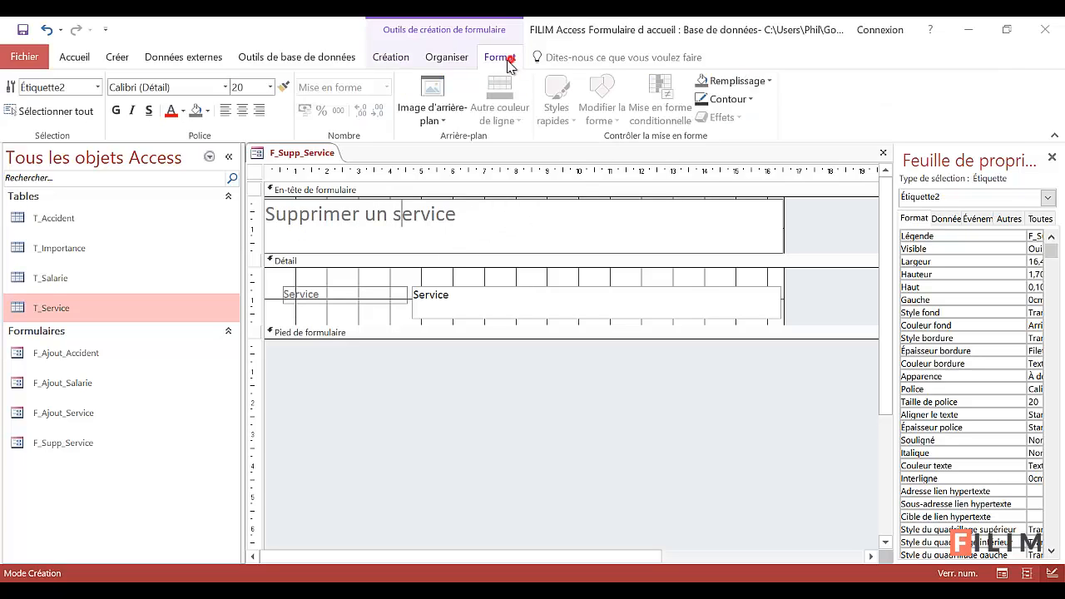
pyautogui.click(242, 109)
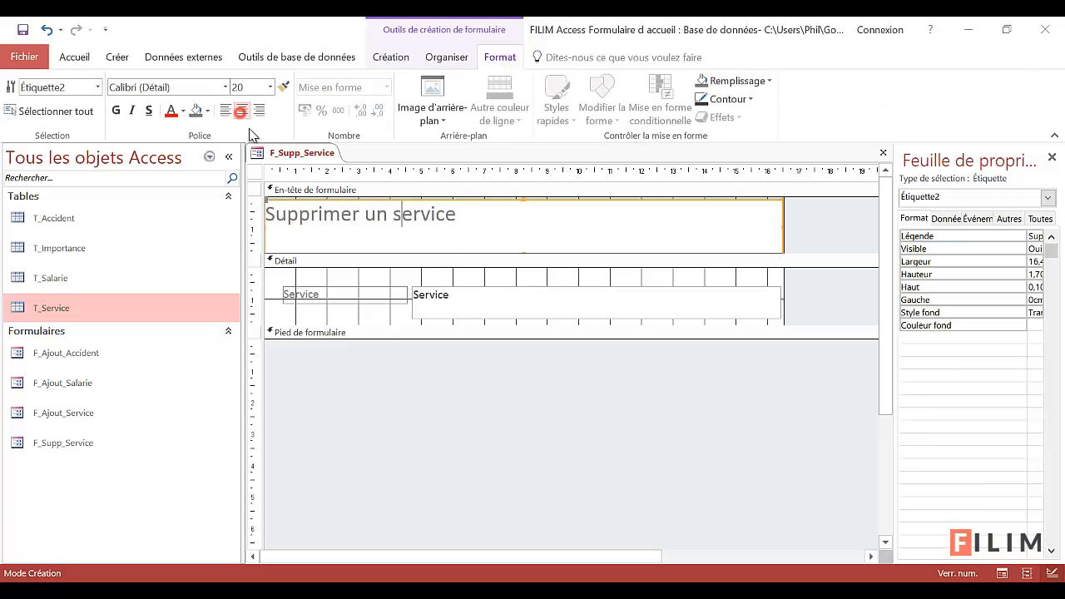
pyautogui.click(182, 111)
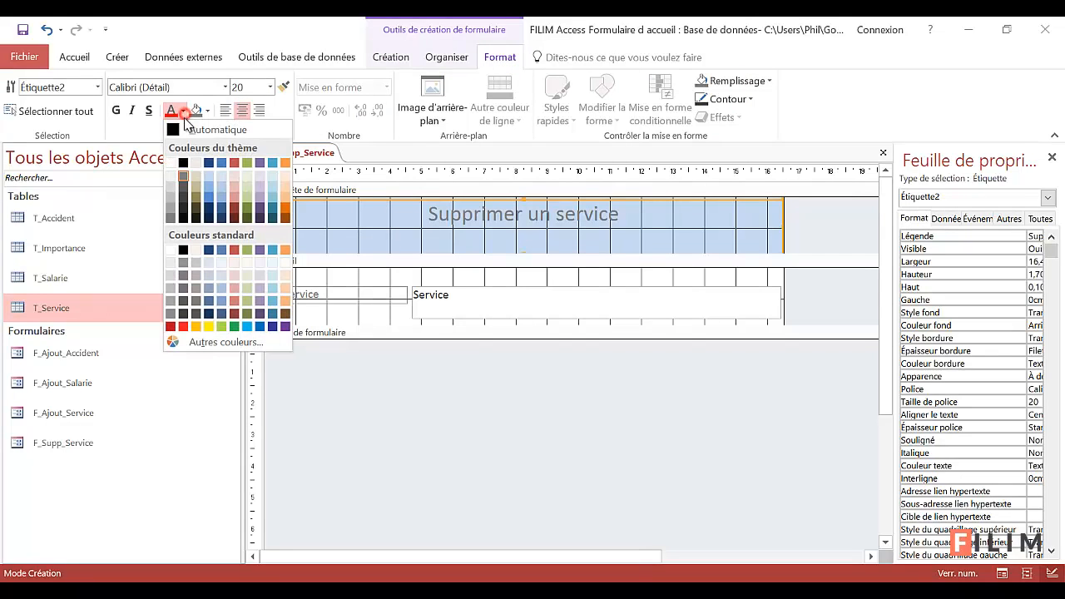
pyautogui.click(172, 163)
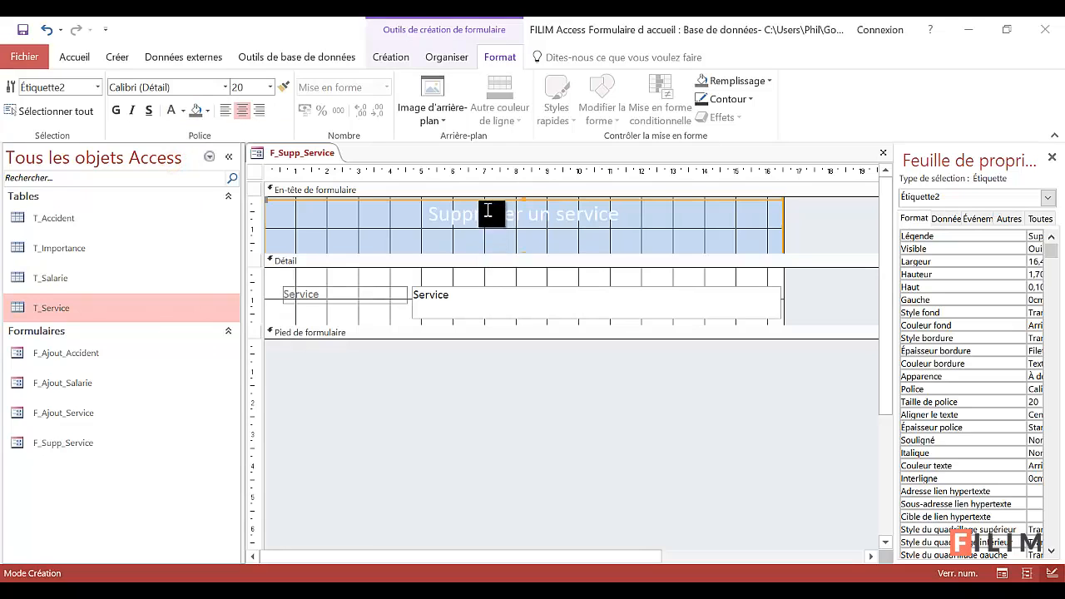
pyautogui.moveTo(503, 200); pyautogui.dragTo(528, 208)
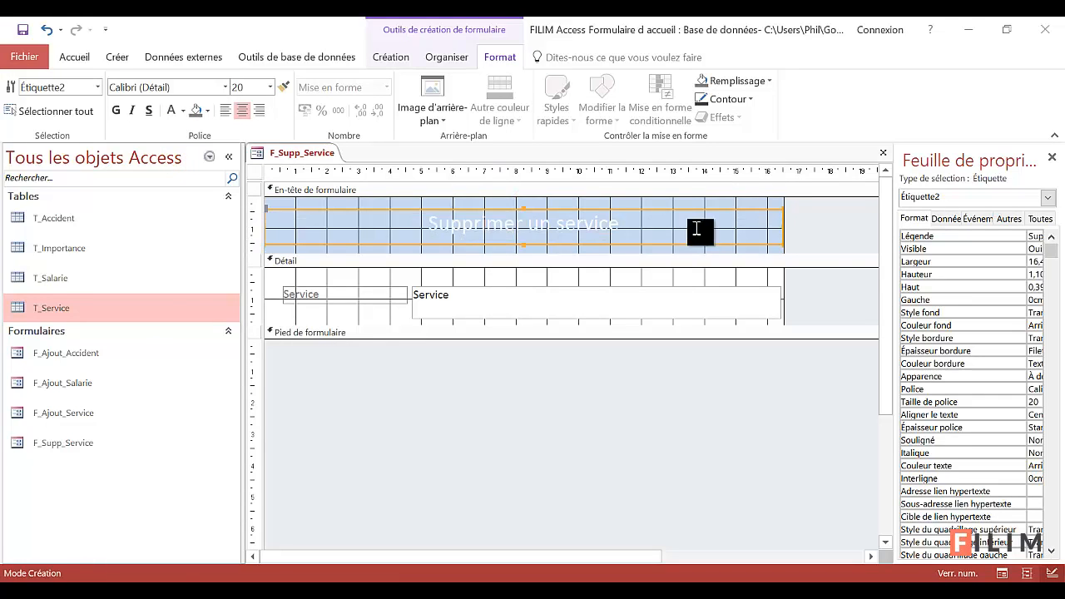
# Widen the property sheet and set the form header section's background colour to the medium-light Accent 1 blue
pyautogui.moveTo(893, 298); pyautogui.dragTo(812, 301)
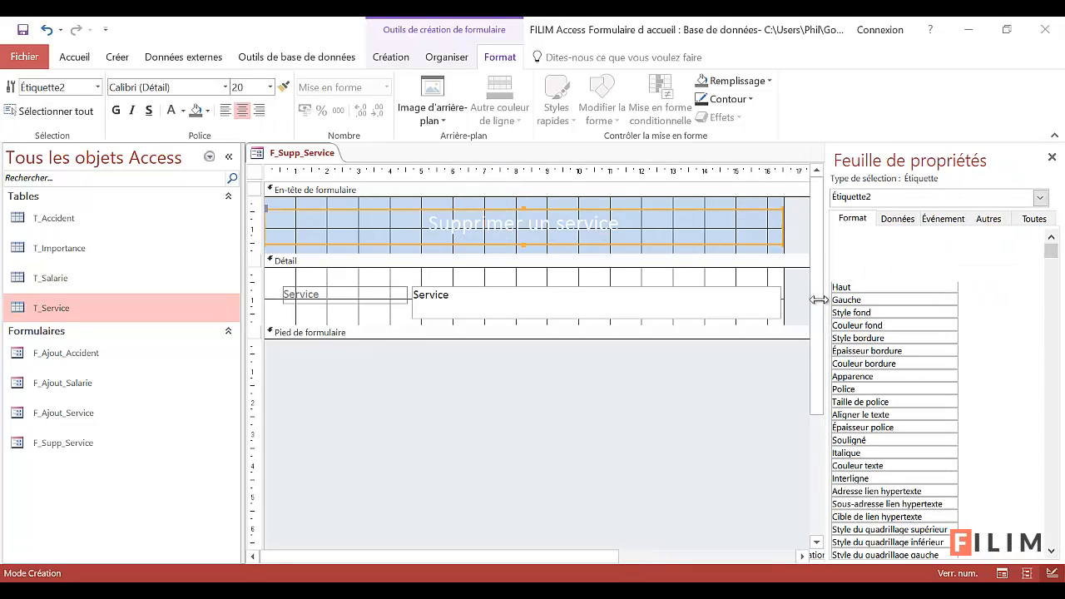
pyautogui.click(724, 201)
pyautogui.click(1040, 262)
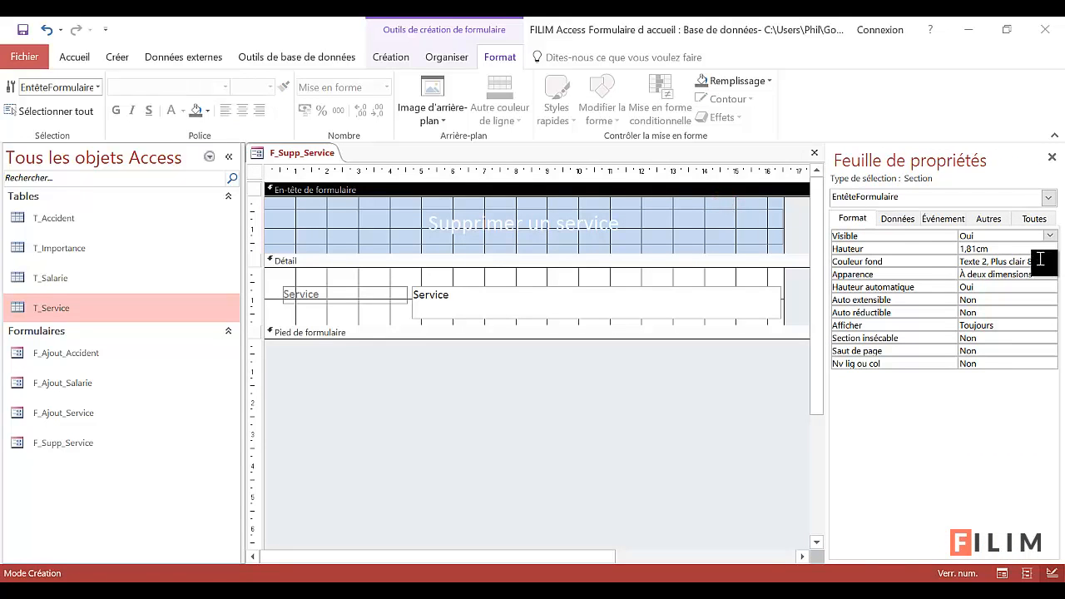
pyautogui.click(1037, 261)
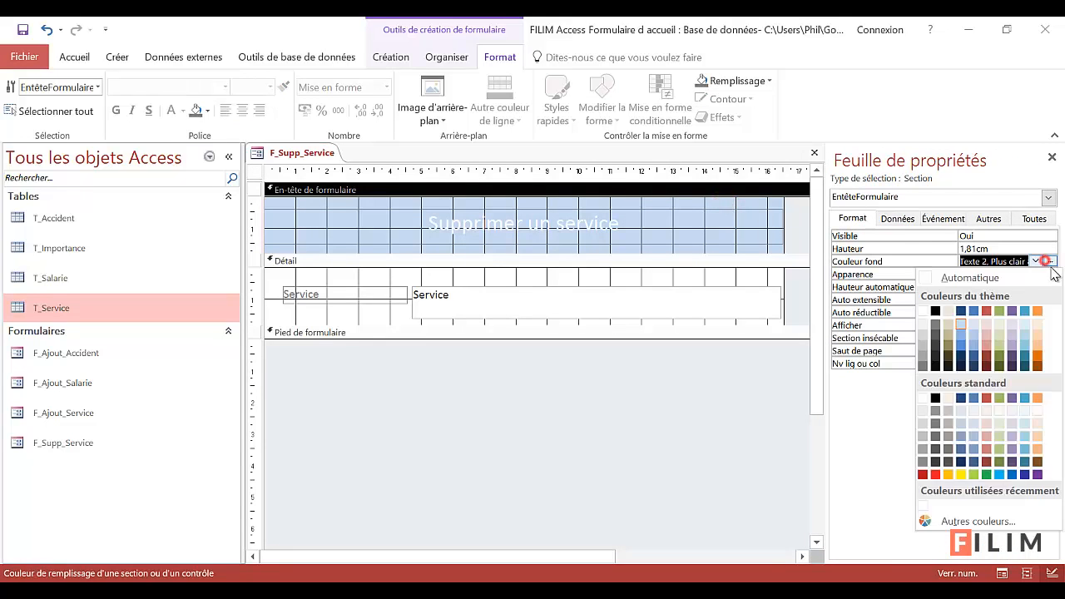
pyautogui.click(976, 351)
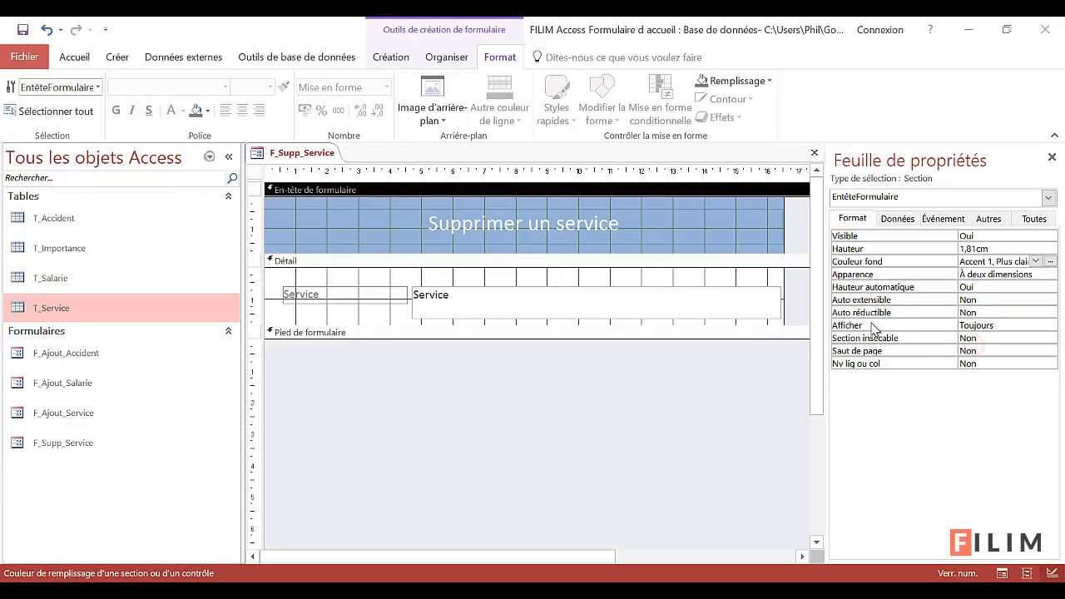
# Extend the Detail section's height to about 2.5 cm and delete the Service text box together with its label
pyautogui.click(277, 287)
pyautogui.click(279, 286)
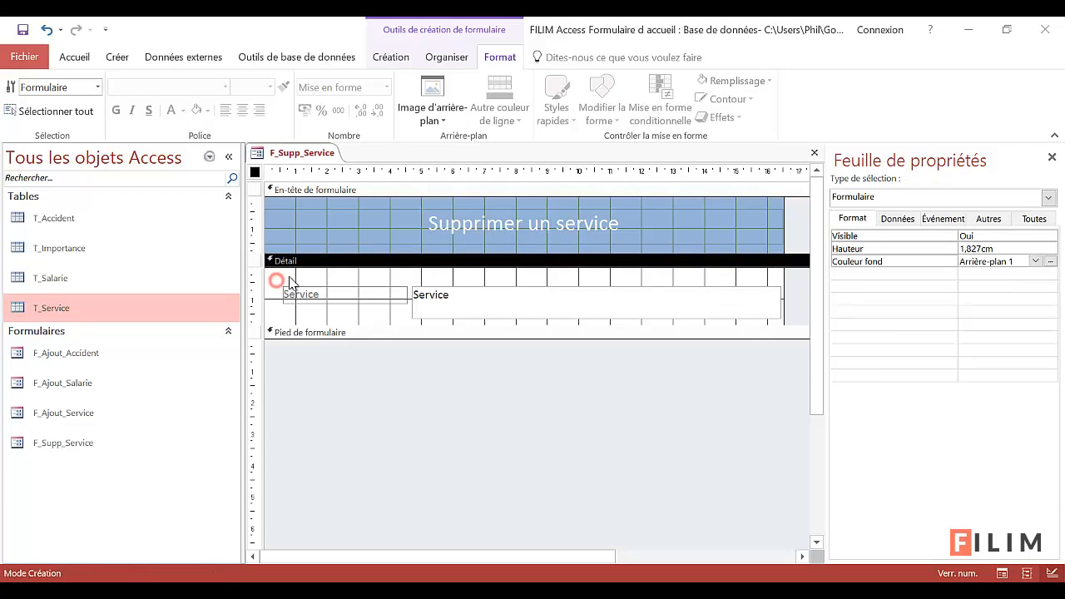
pyautogui.moveTo(418, 325); pyautogui.dragTo(417, 345)
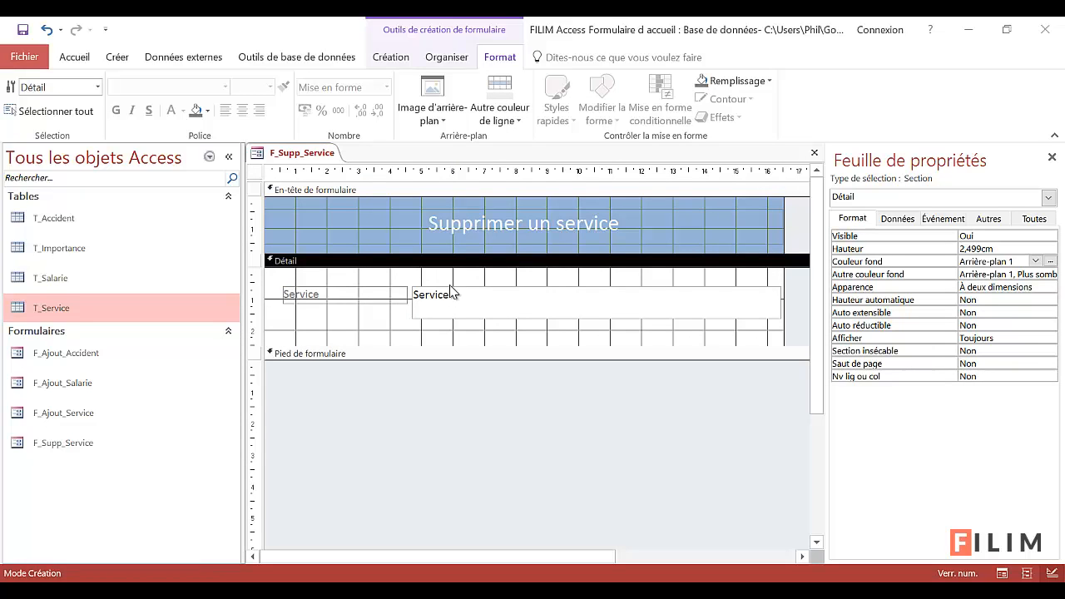
pyautogui.click(450, 293)
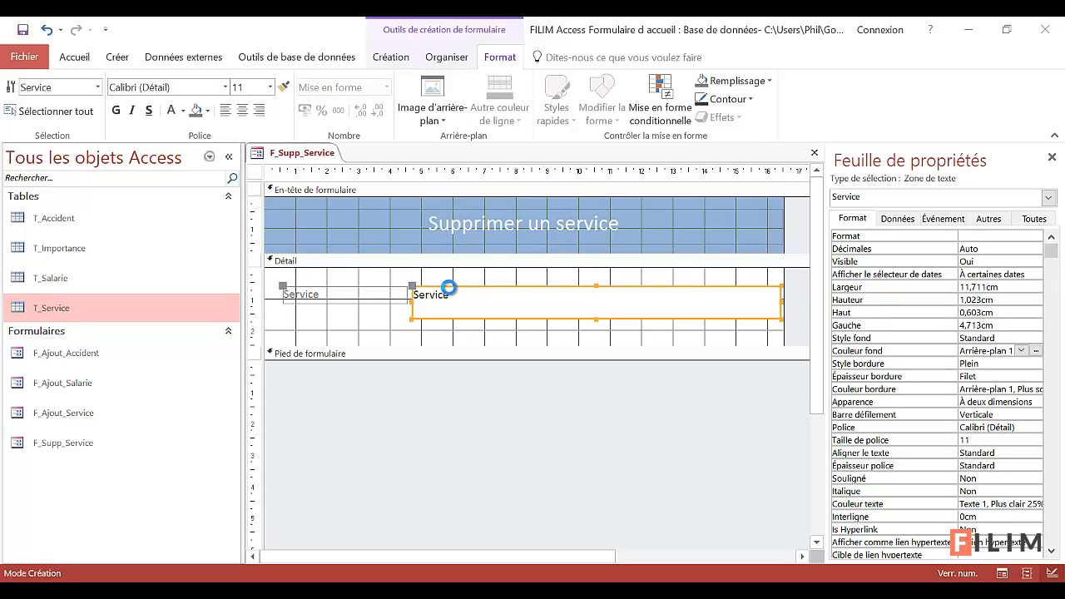
pyautogui.press('Delete')
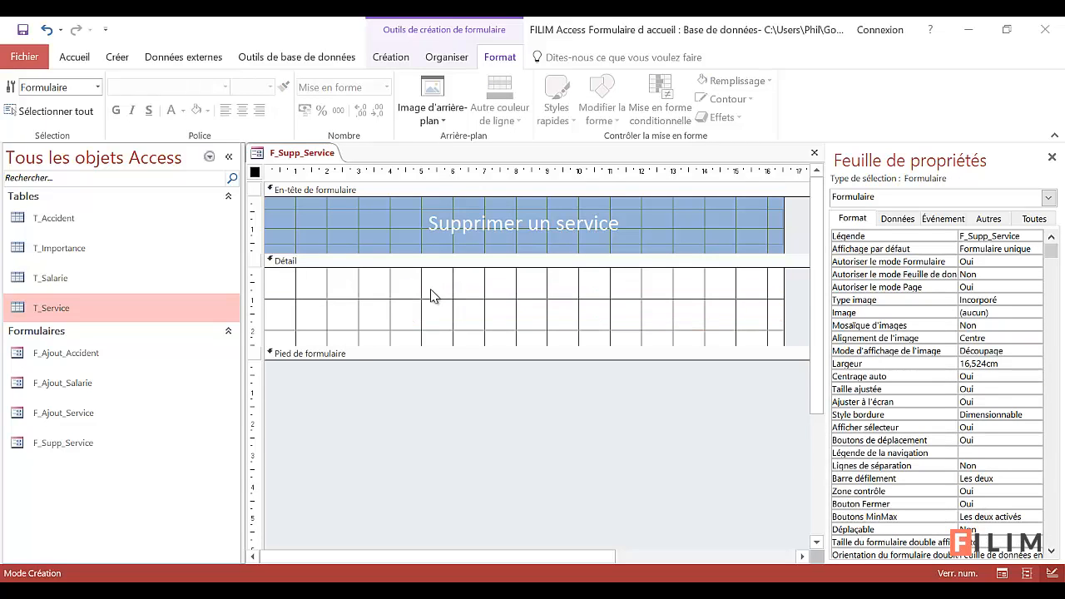
# Insert a combo box in the Detail section that finds a form record based on the value selected in its list
pyautogui.click(392, 58)
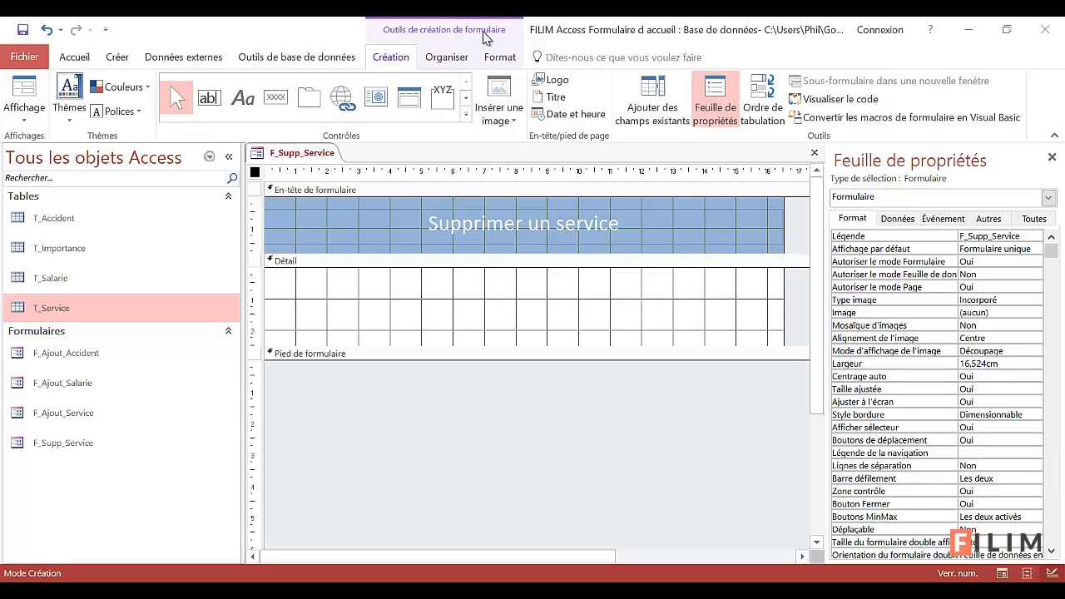
pyautogui.click(466, 115)
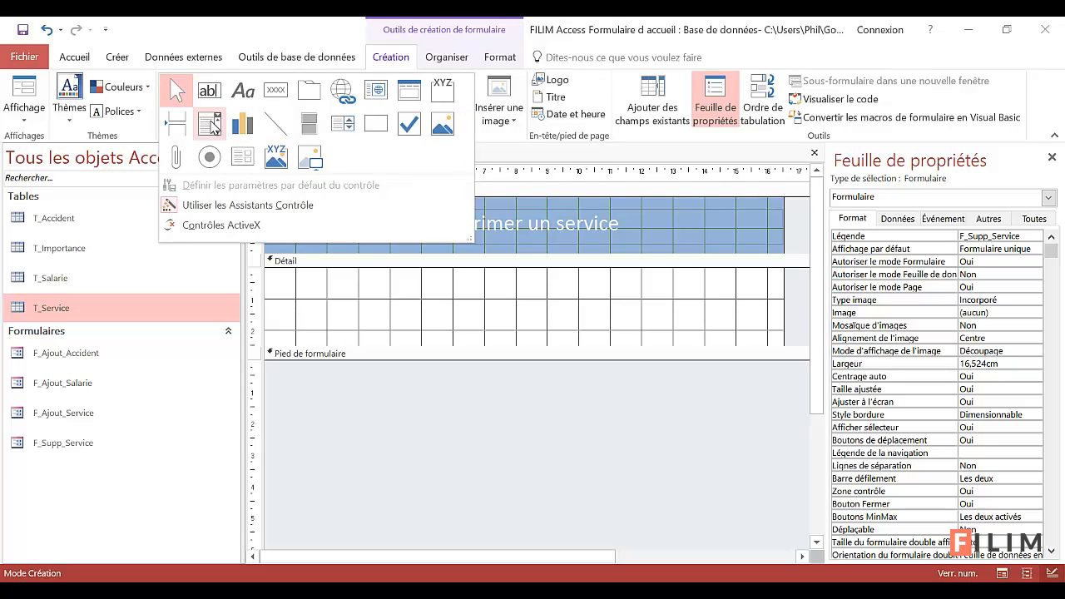
pyautogui.click(211, 123)
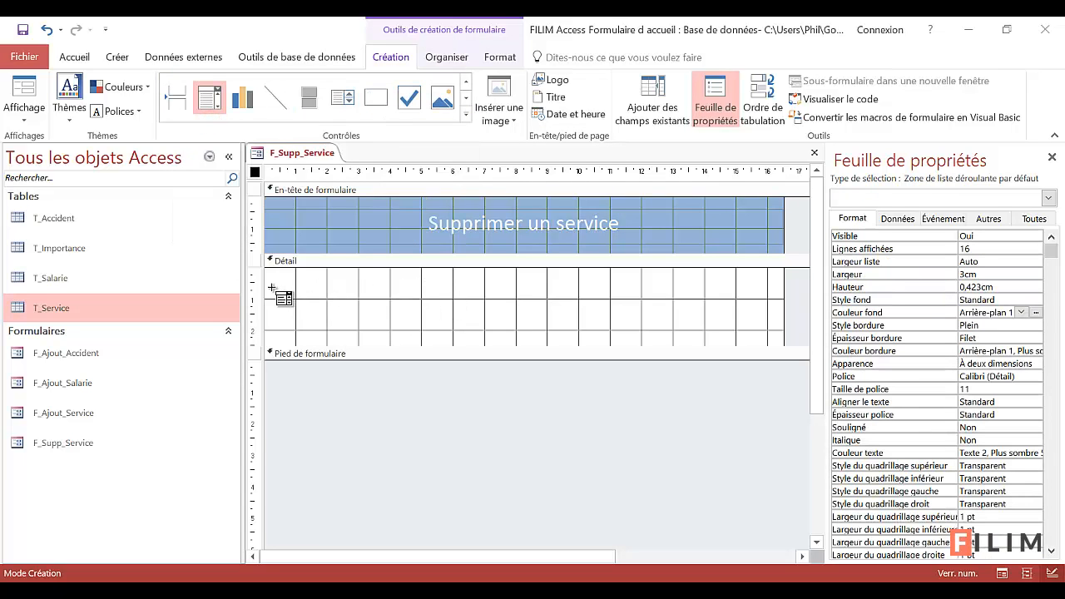
pyautogui.click(435, 288)
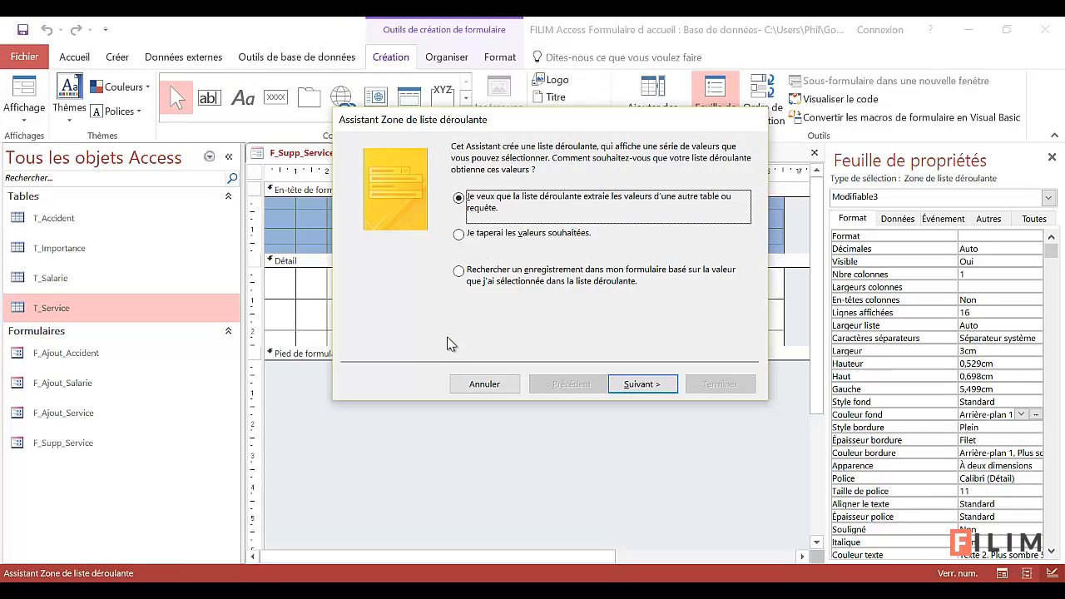
pyautogui.click(549, 279)
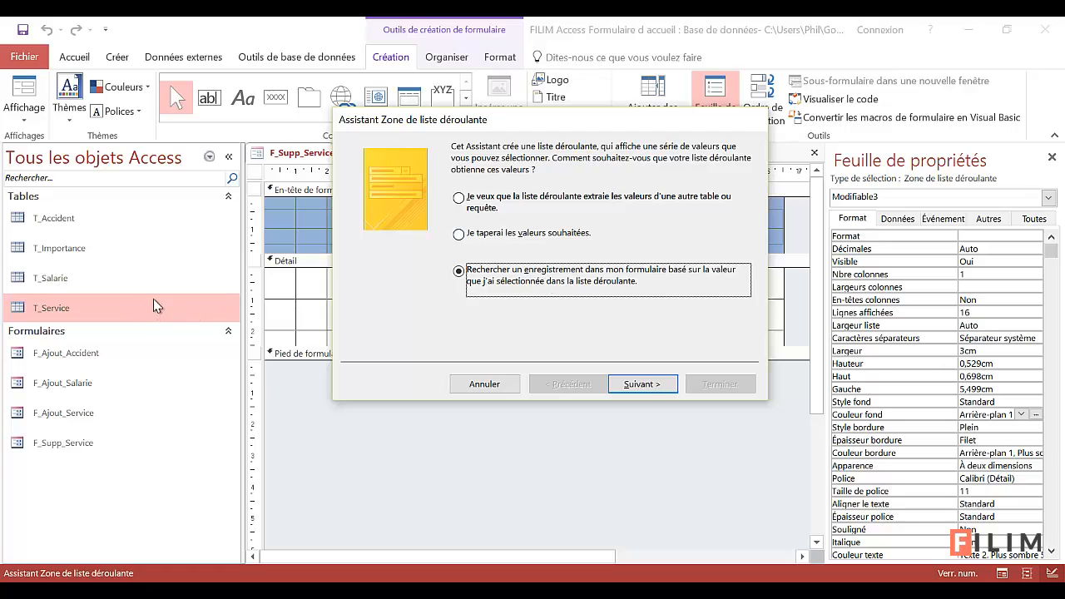
pyautogui.click(638, 388)
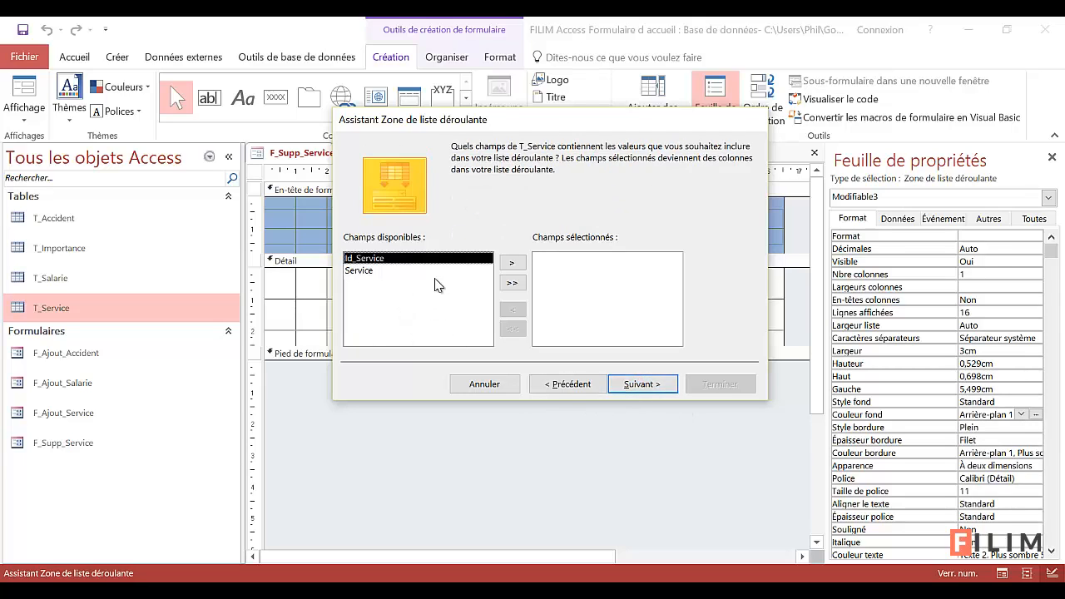
# Use the Service field as the combo box's column, keep the key column hidden, and finish with the label "Service"
pyautogui.click(437, 272)
pyautogui.doubleClick(437, 272)
pyautogui.click(642, 383)
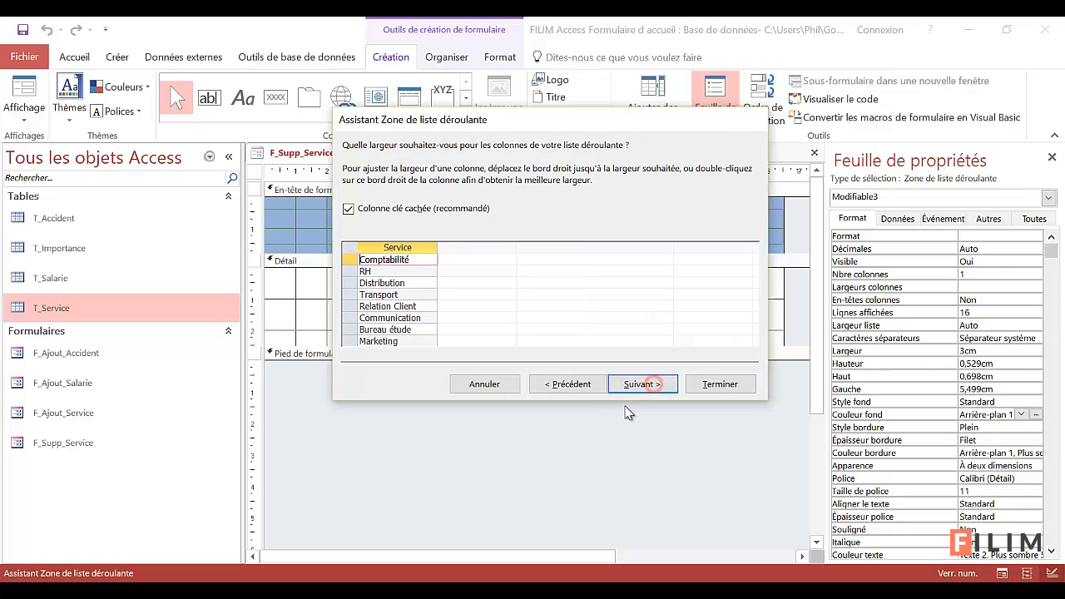
pyautogui.click(668, 383)
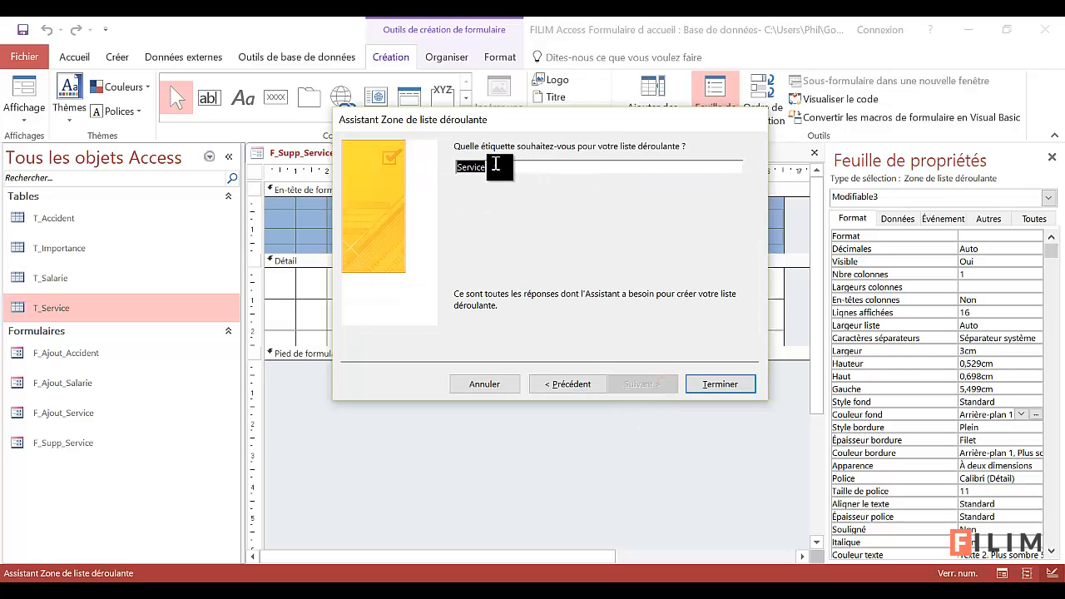
pyautogui.click(721, 385)
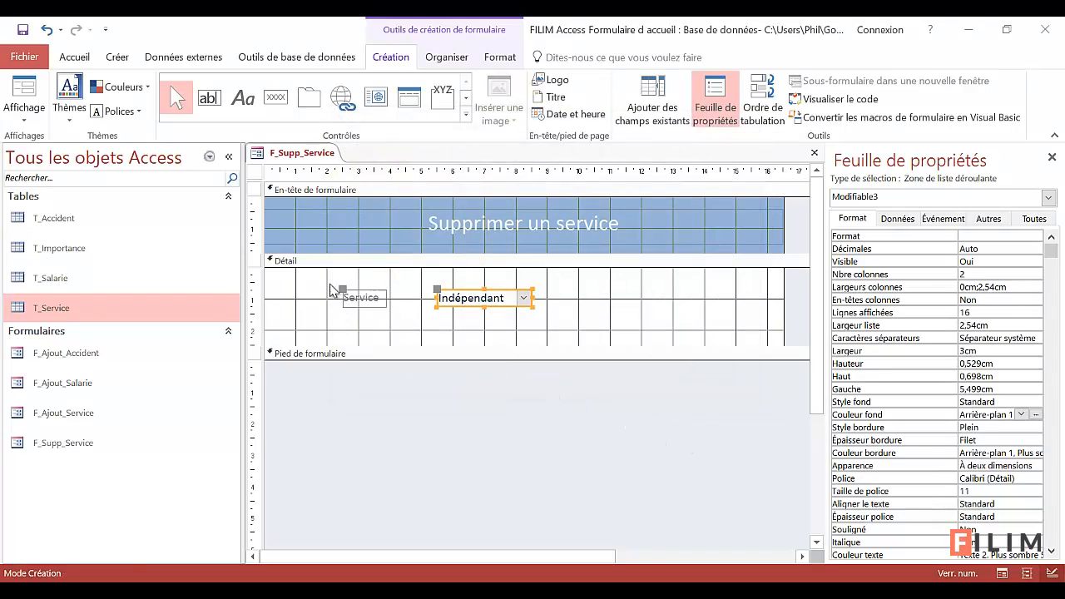
# Format the Service label and combo box text as bold, 14 pt, in Accent 1, Plus clair 40 %
pyautogui.moveTo(330, 289); pyautogui.dragTo(533, 308)
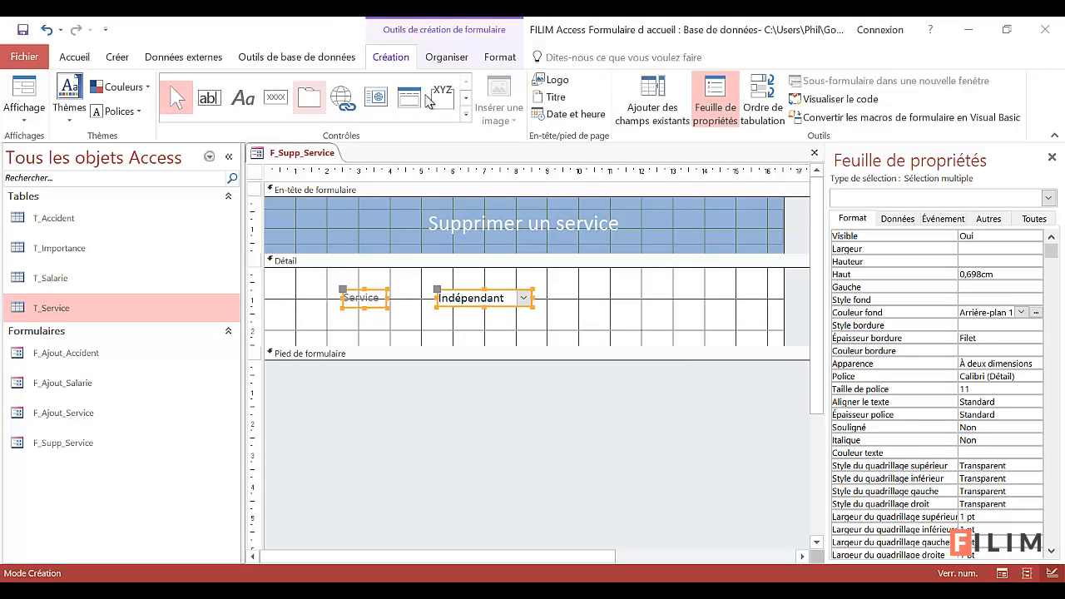
pyautogui.click(501, 57)
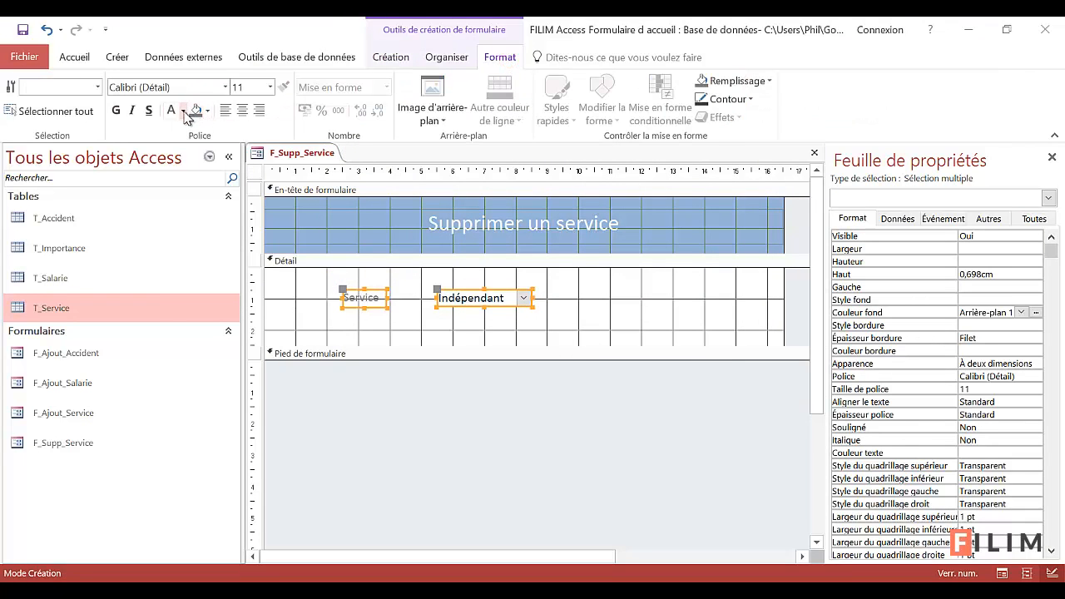
pyautogui.click(184, 116)
pyautogui.click(225, 200)
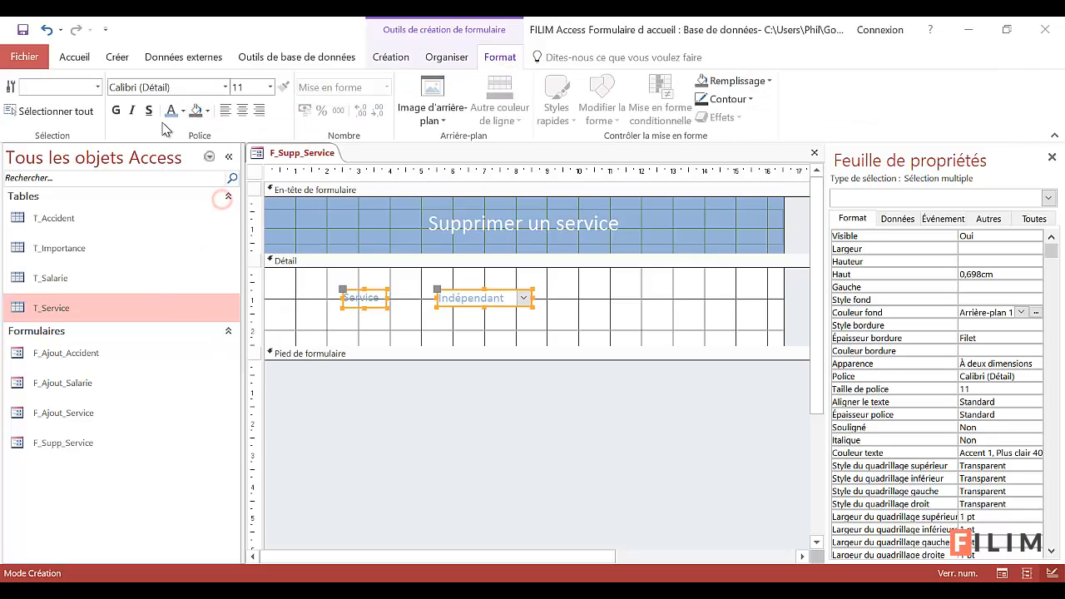
pyautogui.click(115, 111)
pyautogui.click(271, 86)
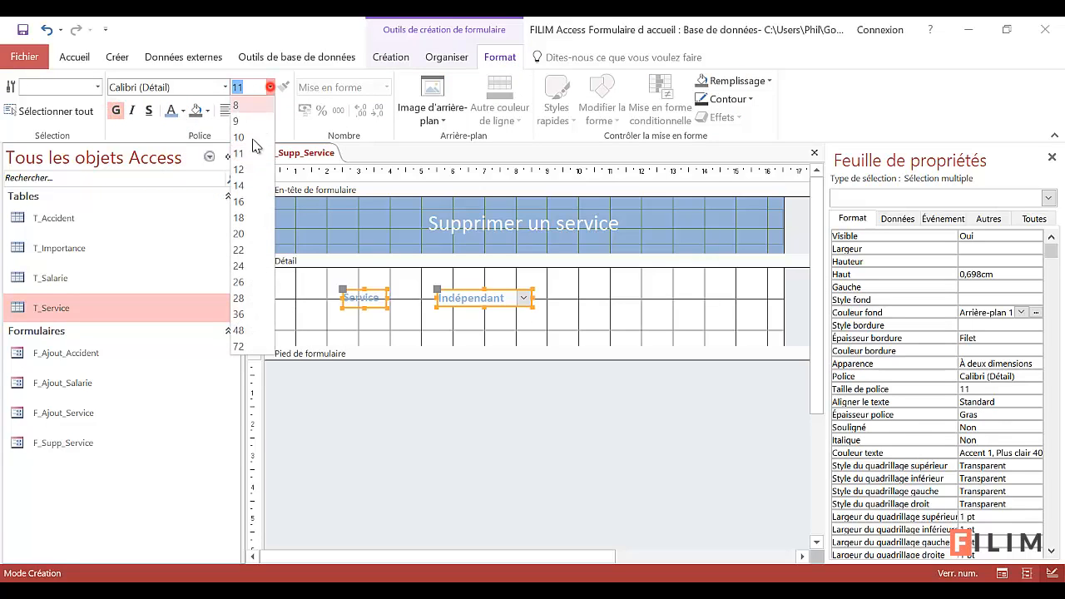
pyautogui.click(250, 184)
# Set the header title label's font size to 24
pyautogui.keyDown('shift'); pyautogui.click(470, 227); pyautogui.keyUp('shift')
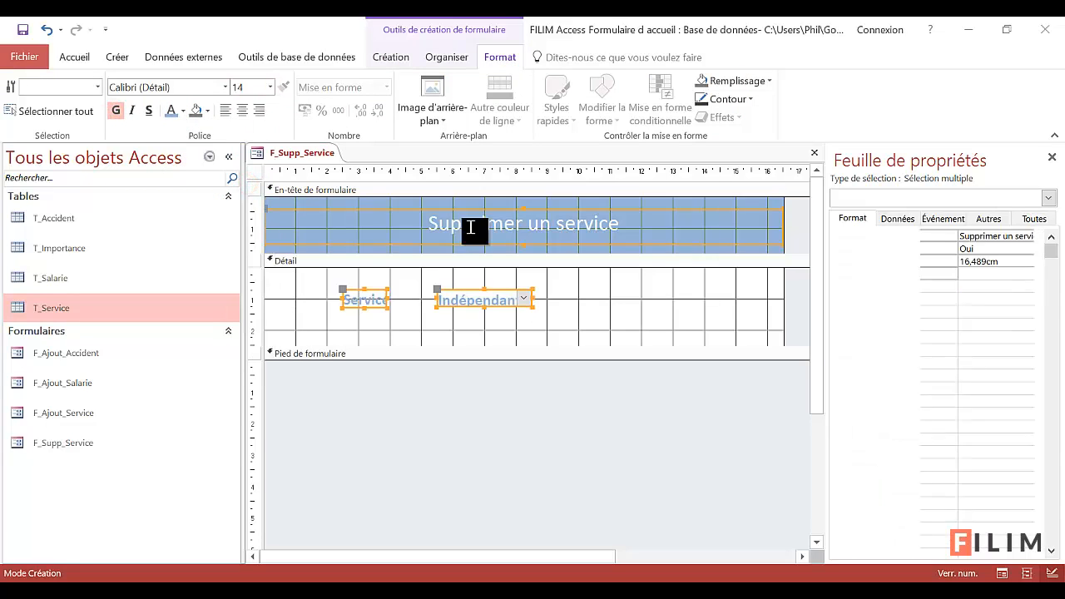
pyautogui.click(270, 87)
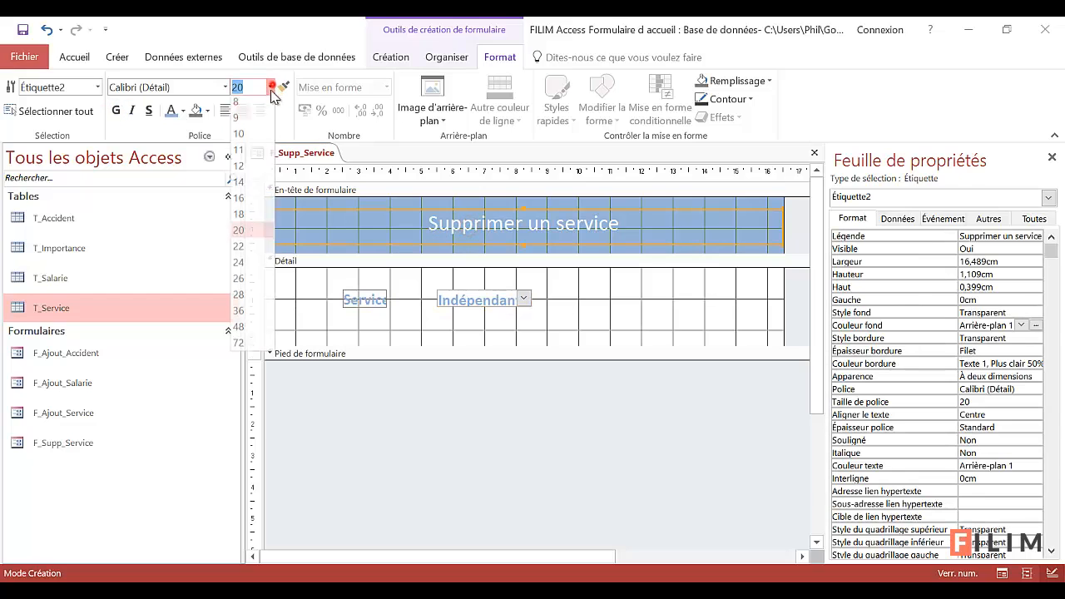
pyautogui.click(249, 268)
# Widen the Service combo box to about 5.4 cm and extend its label on both sides
pyautogui.click(574, 283)
pyautogui.click(504, 304)
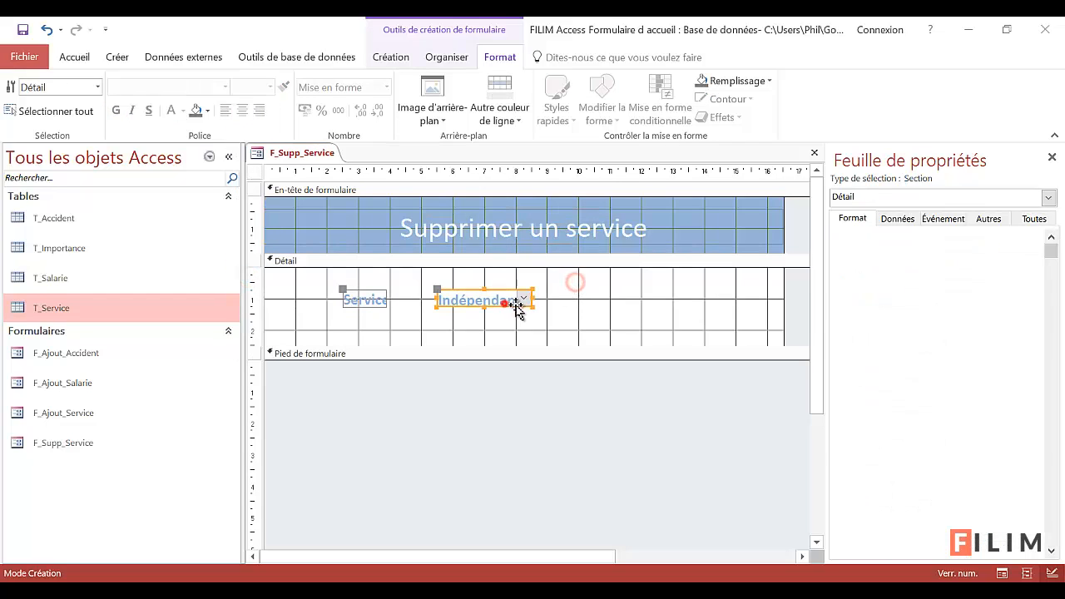
pyautogui.moveTo(532, 304); pyautogui.dragTo(609, 306)
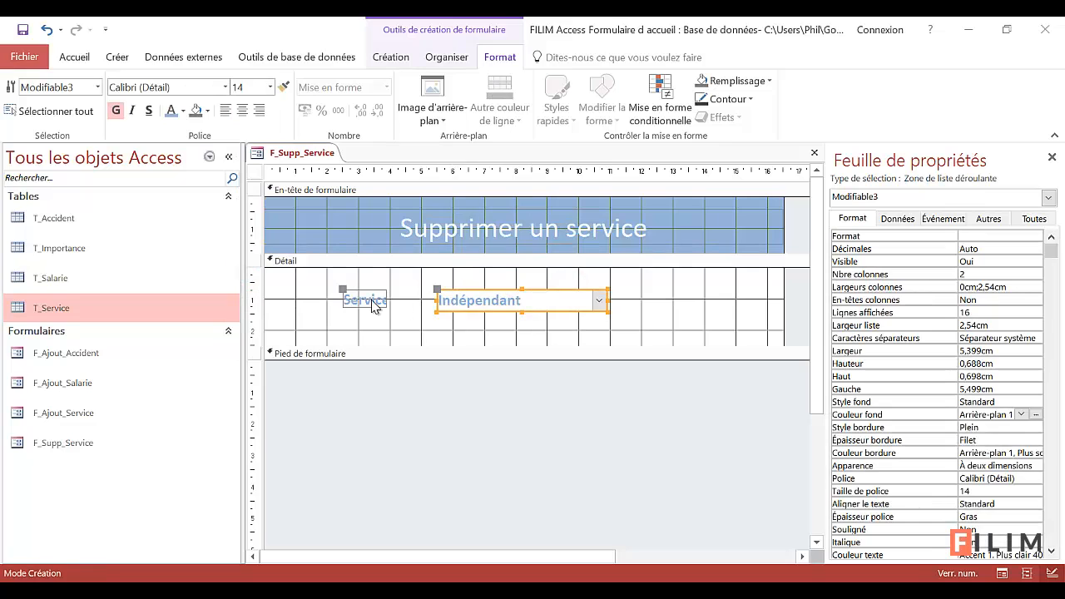
pyautogui.click(375, 307)
pyautogui.moveTo(387, 308); pyautogui.dragTo(422, 311)
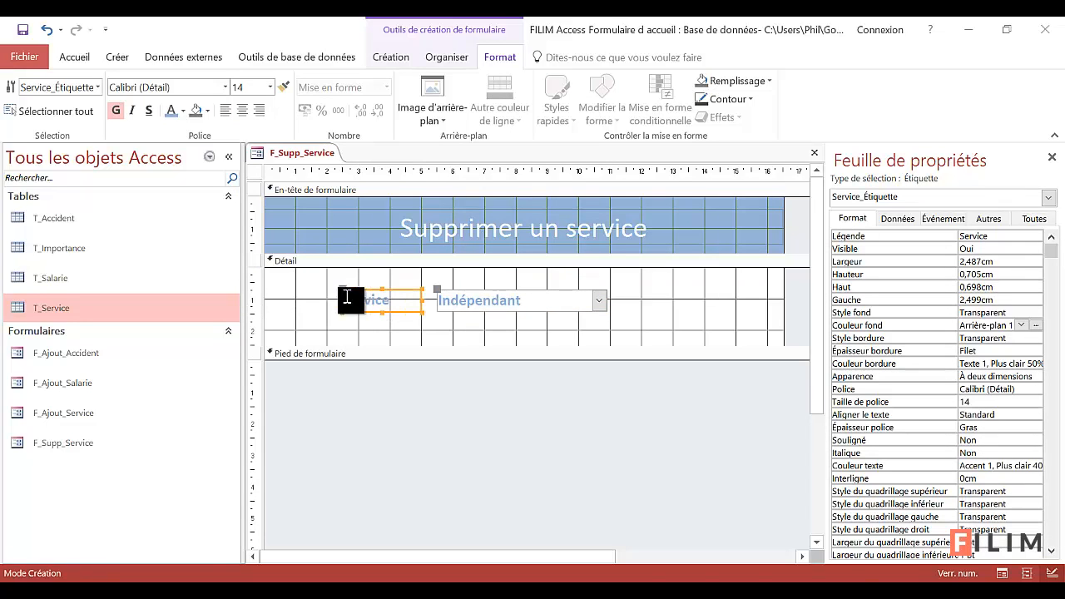
pyautogui.moveTo(341, 301)
pyautogui.mouseDown()
pyautogui.moveTo(309, 301)
pyautogui.moveTo(331, 300)
pyautogui.mouseUp()
pyautogui.click(502, 333)
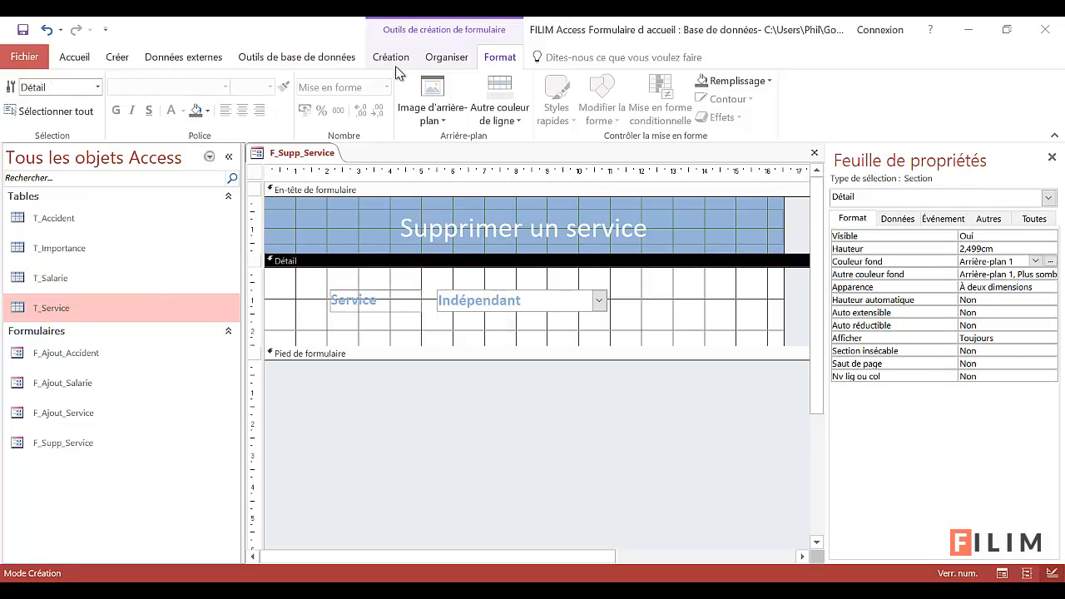
# Show the form in Form view, examine the services offered in the drop-down list, and switch to Layout view
pyautogui.click(390, 57)
pyautogui.click(22, 92)
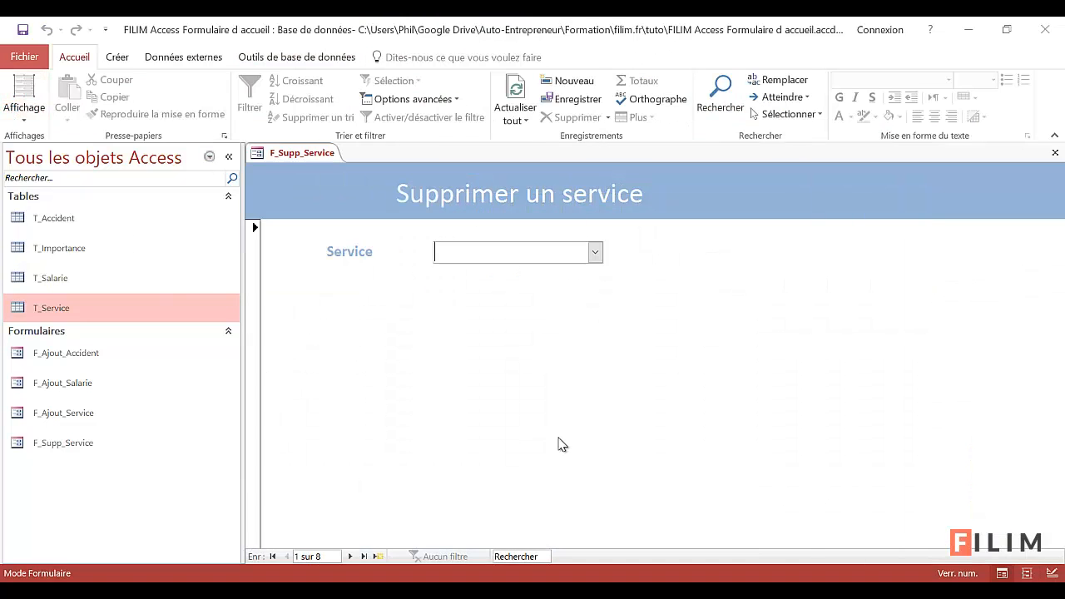
pyautogui.click(595, 252)
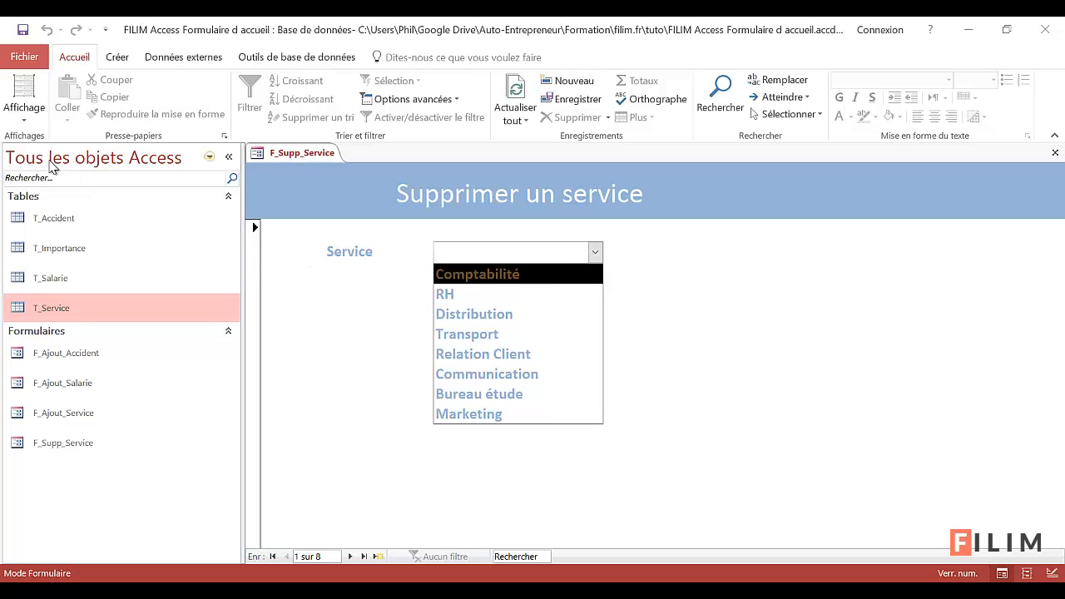
pyautogui.click(15, 98)
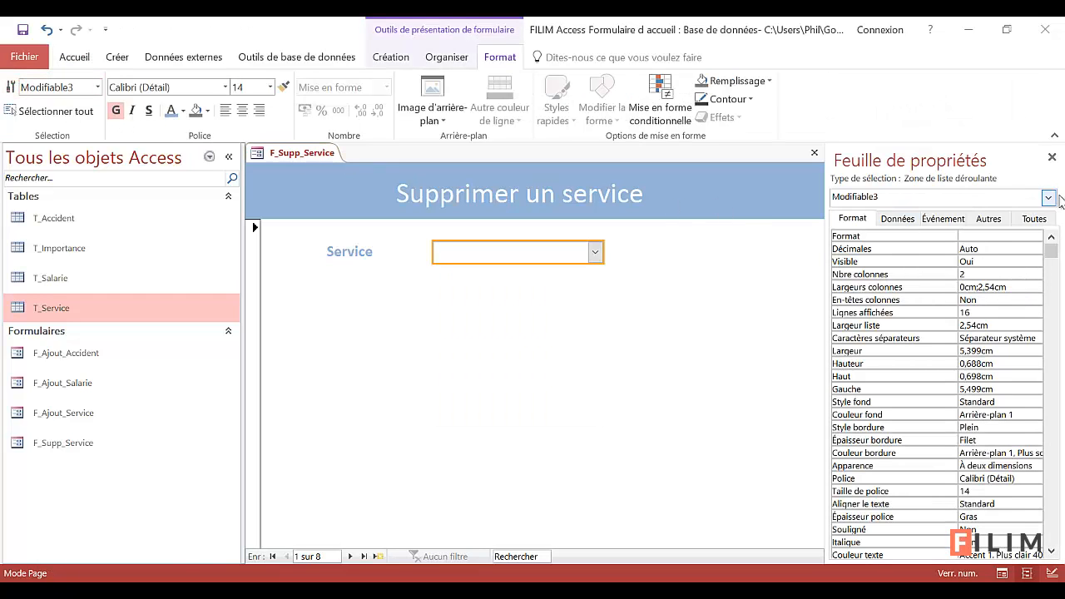
# Set the form's Afficher sélecteur property to Non
pyautogui.click(1048, 198)
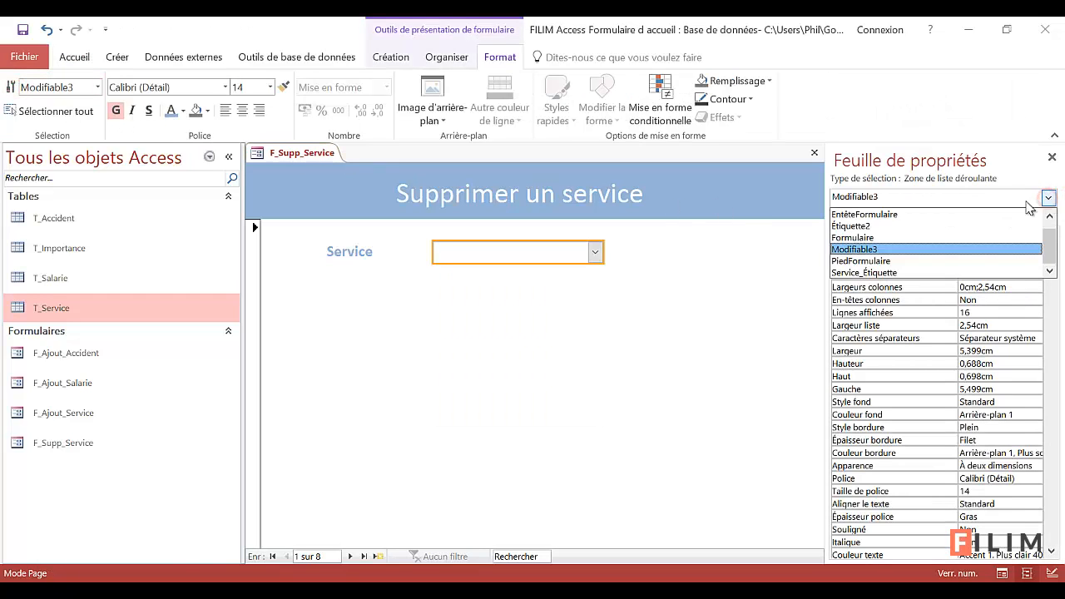
pyautogui.click(894, 239)
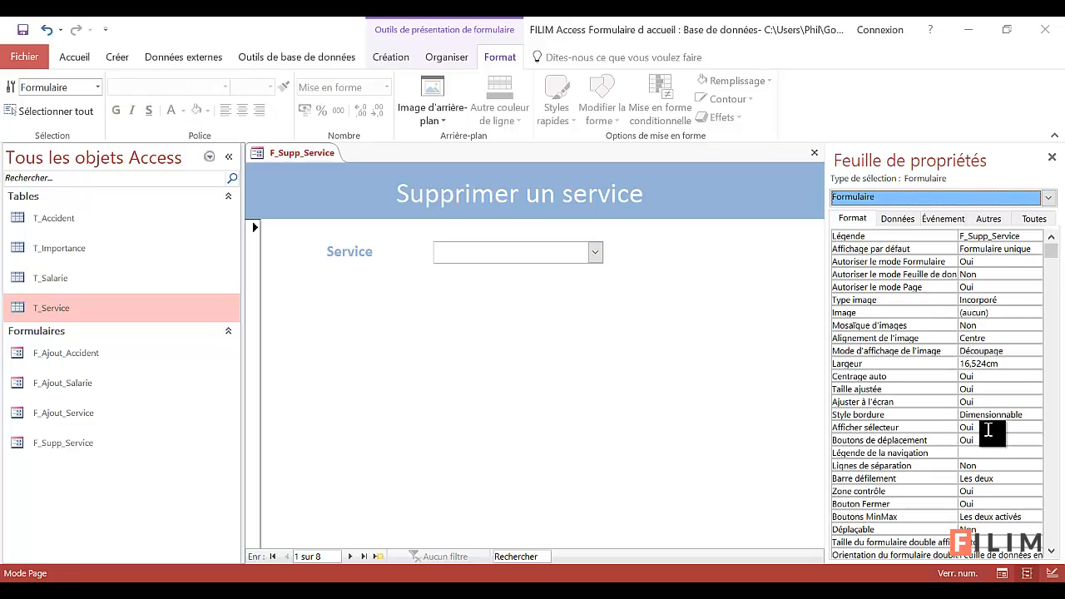
pyautogui.doubleClick(989, 430)
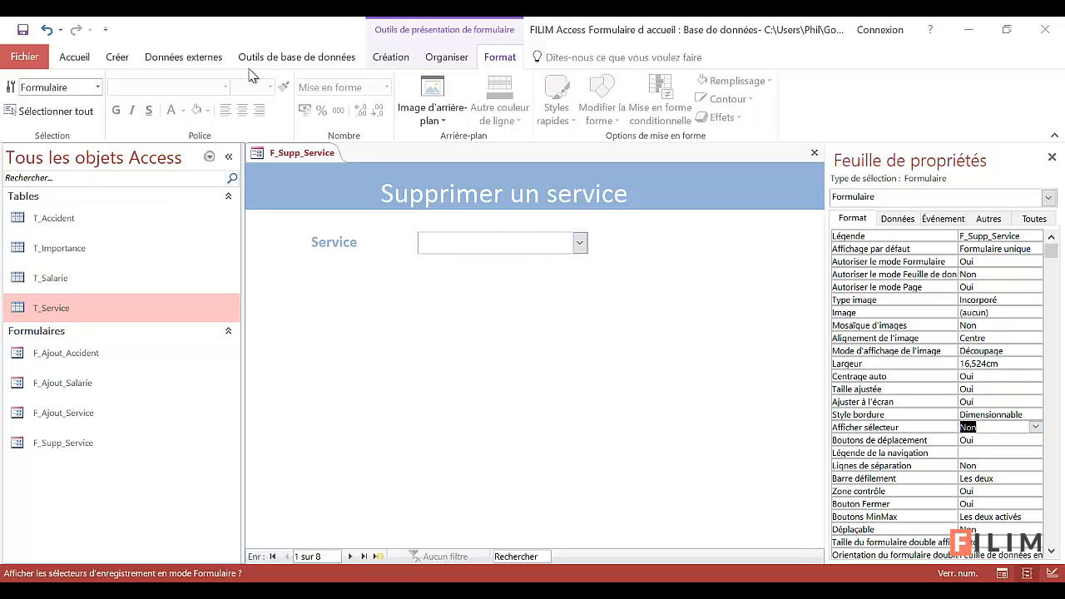
# Show the form in Form view and advance three records to check the record navigation
pyautogui.click(389, 57)
pyautogui.click(23, 91)
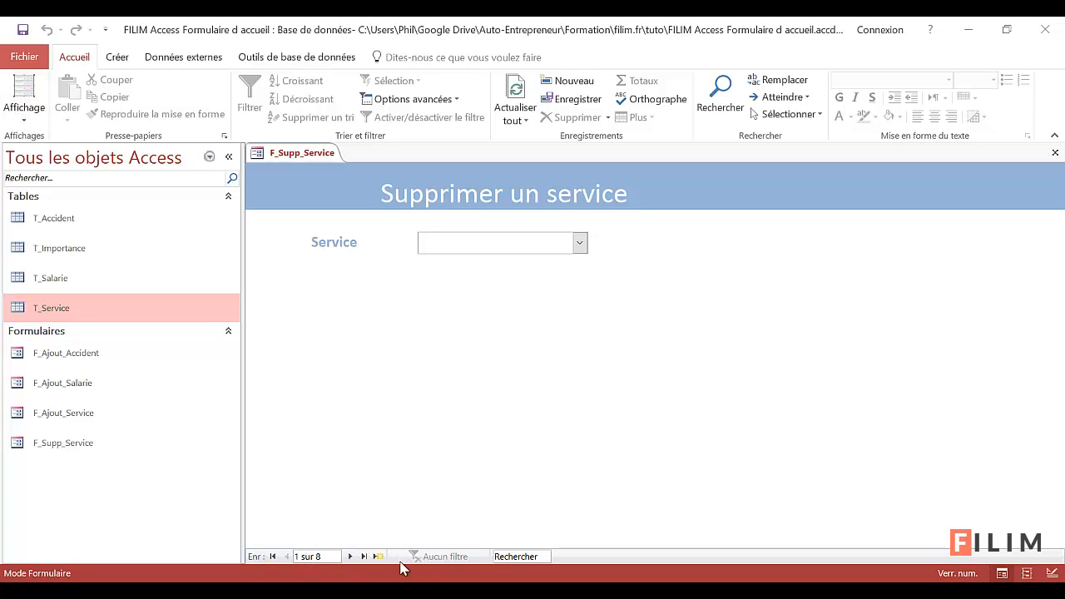
pyautogui.click(348, 557)
pyautogui.click(348, 557)
pyautogui.click(350, 556)
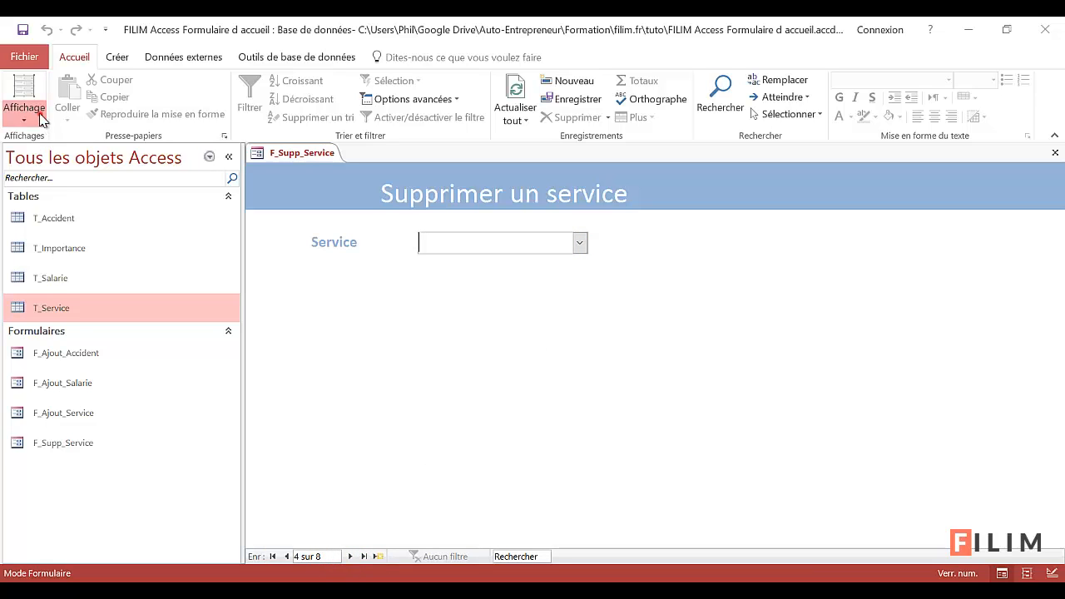
# Return to Layout view, widen the property sheet, and set the form's Boutons de déplacement property to Non
pyautogui.click(27, 91)
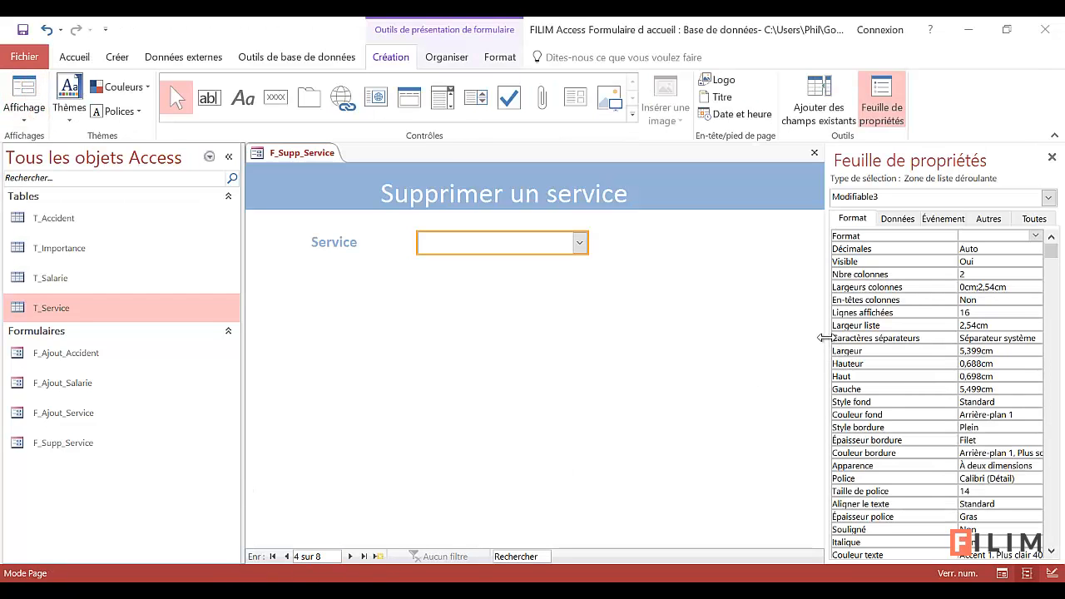
pyautogui.moveTo(824, 338); pyautogui.dragTo(782, 338)
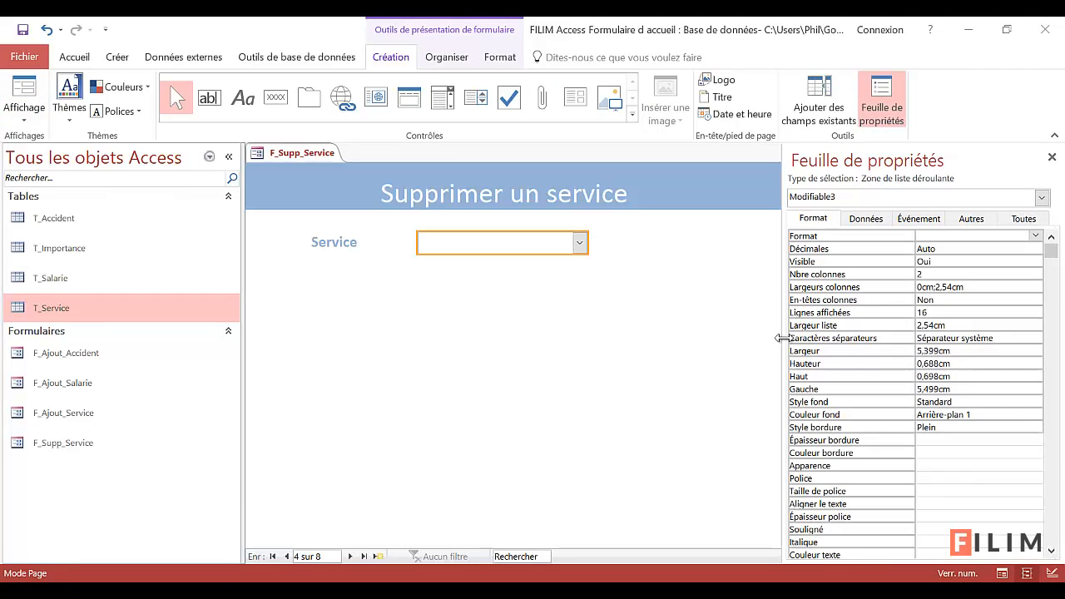
pyautogui.click(1043, 200)
pyautogui.click(822, 236)
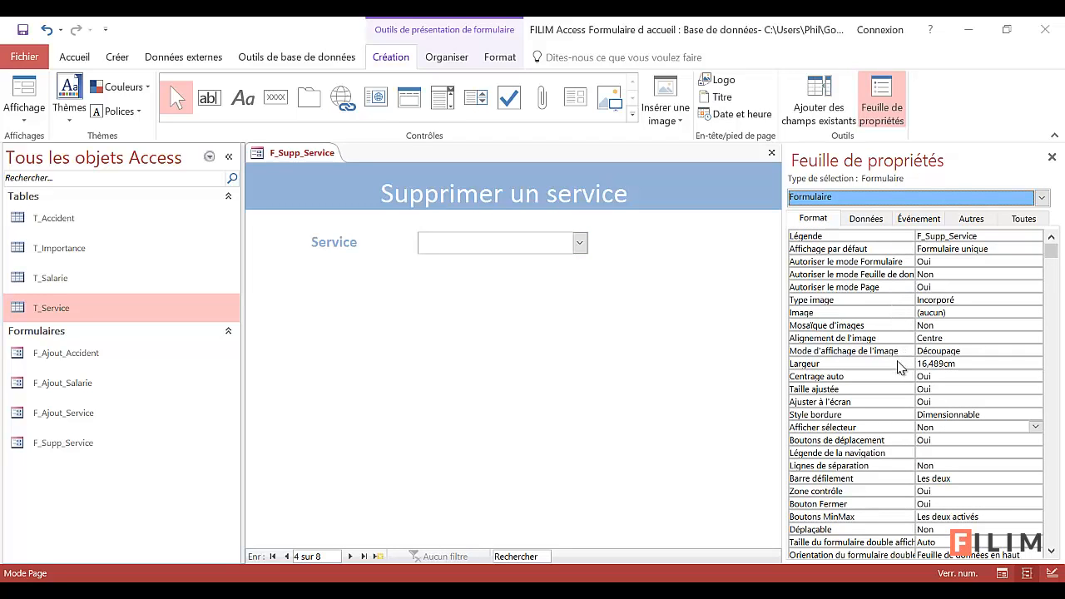
pyautogui.doubleClick(940, 439)
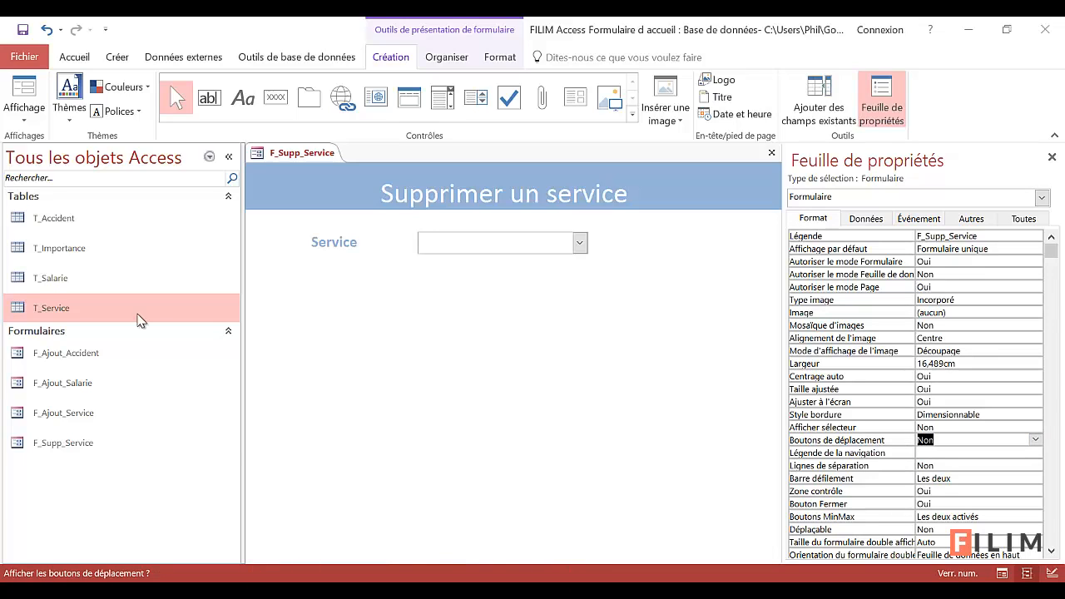
# Show the form in Form view and choose Communication in the Service drop-down list to test it
pyautogui.click(23, 115)
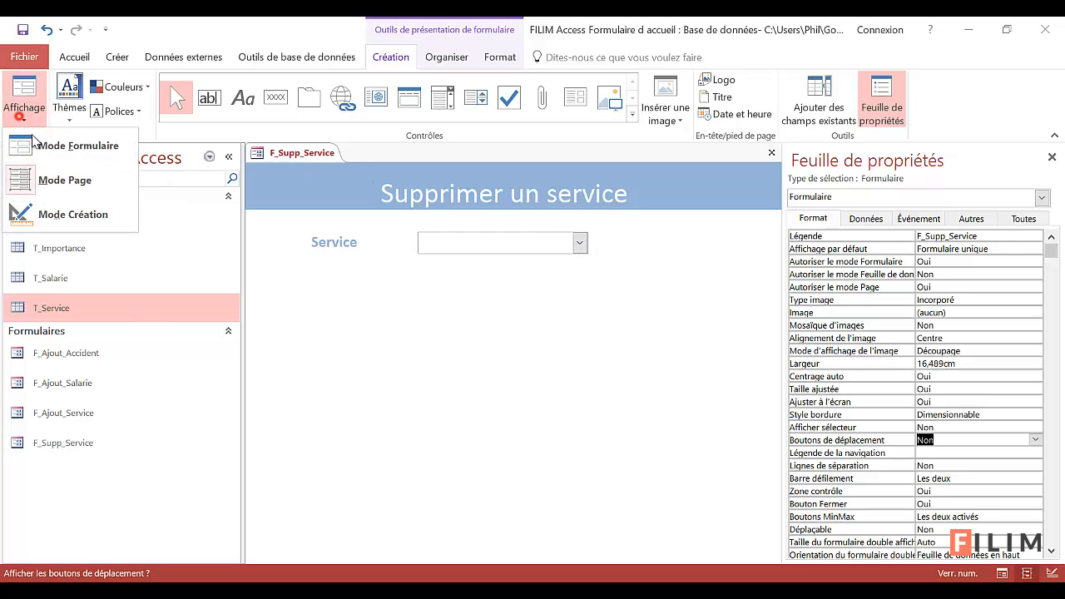
pyautogui.click(59, 156)
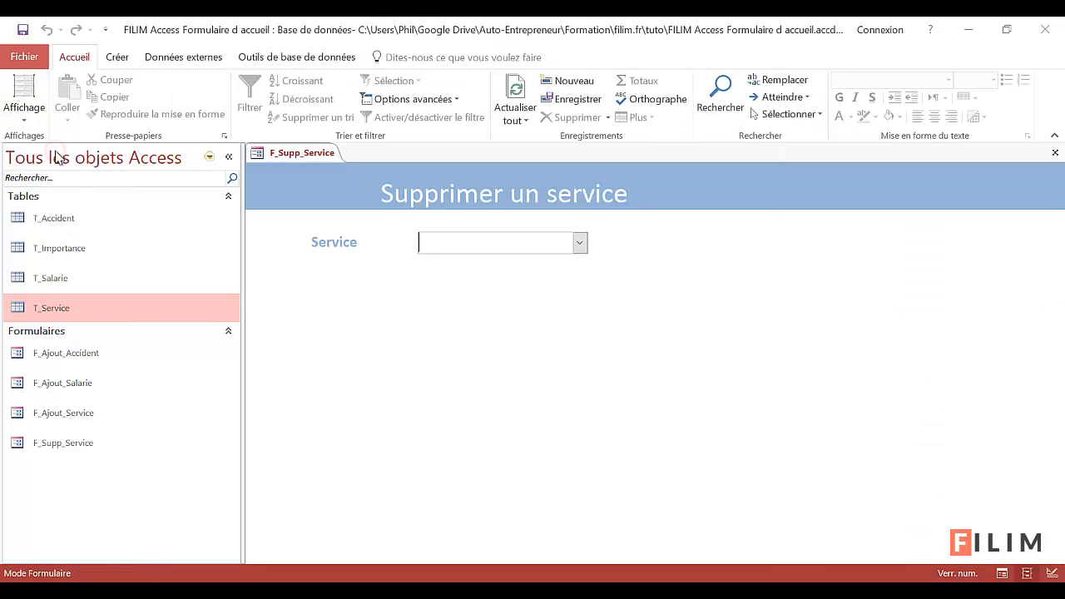
pyautogui.click(580, 243)
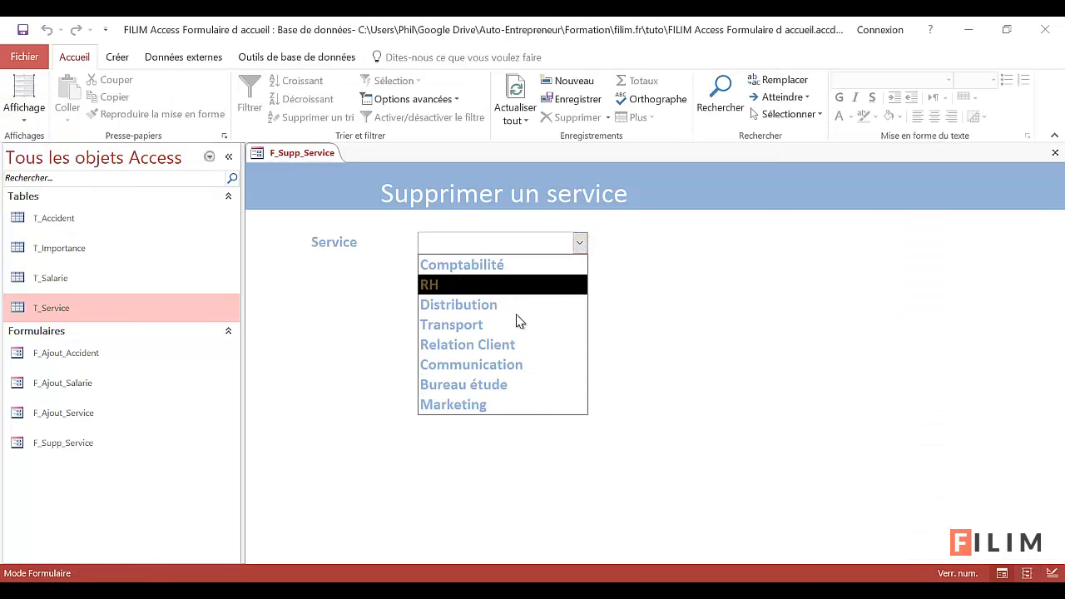
pyautogui.click(519, 366)
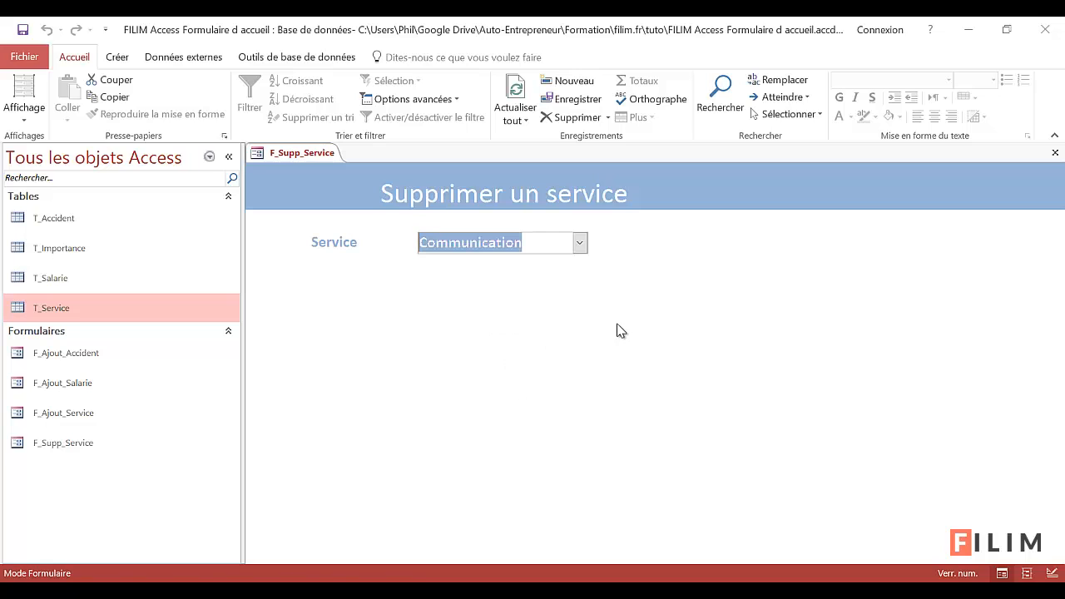
# Switch the form to Design view and increase the Détail section's height to about 3 cm
pyautogui.click(24, 109)
pyautogui.click(45, 215)
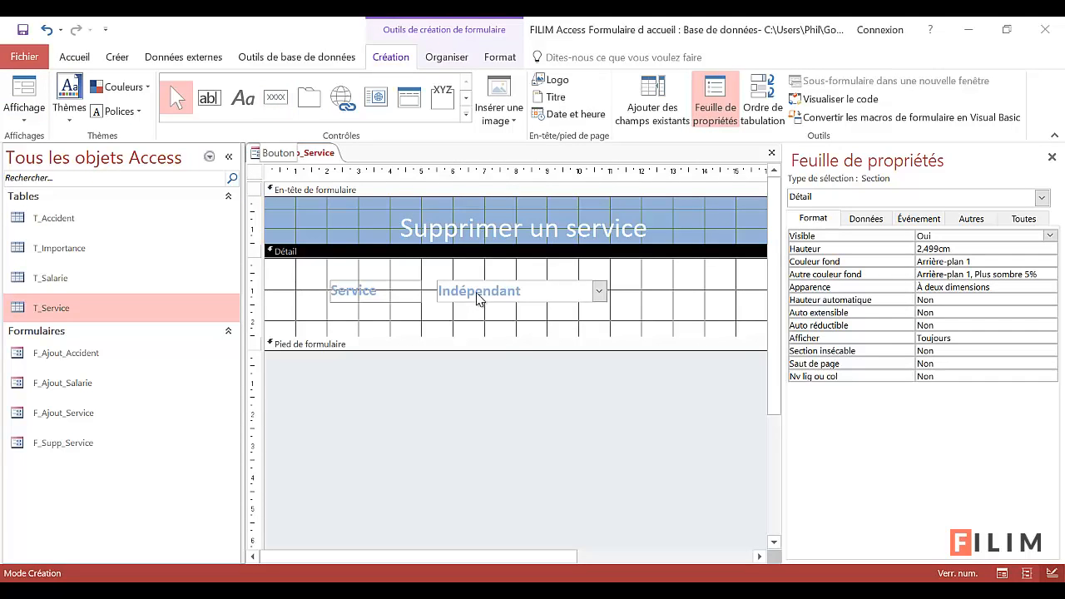
pyautogui.moveTo(511, 335); pyautogui.dragTo(505, 353)
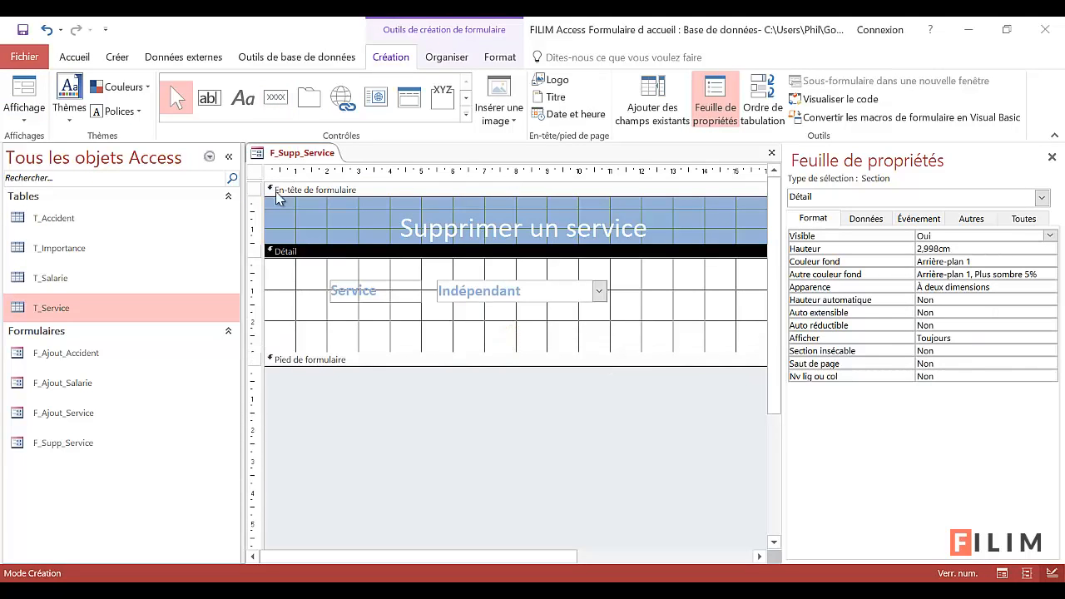
# Place a command button below the Service combo box, with the Opérations sur enreg. action Supprimer un enregistrement
pyautogui.click(276, 97)
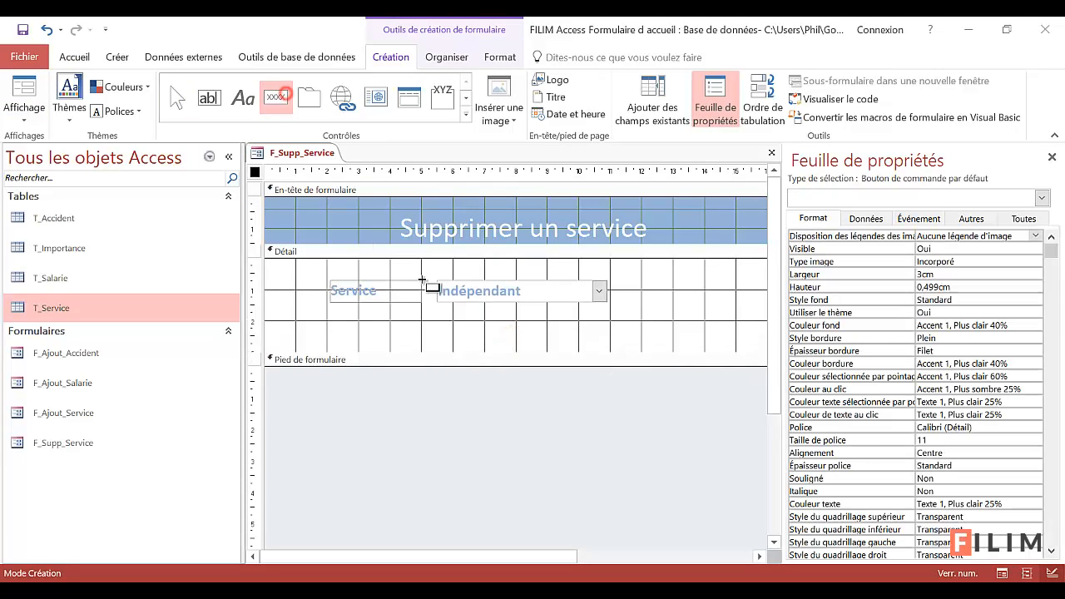
pyautogui.click(606, 322)
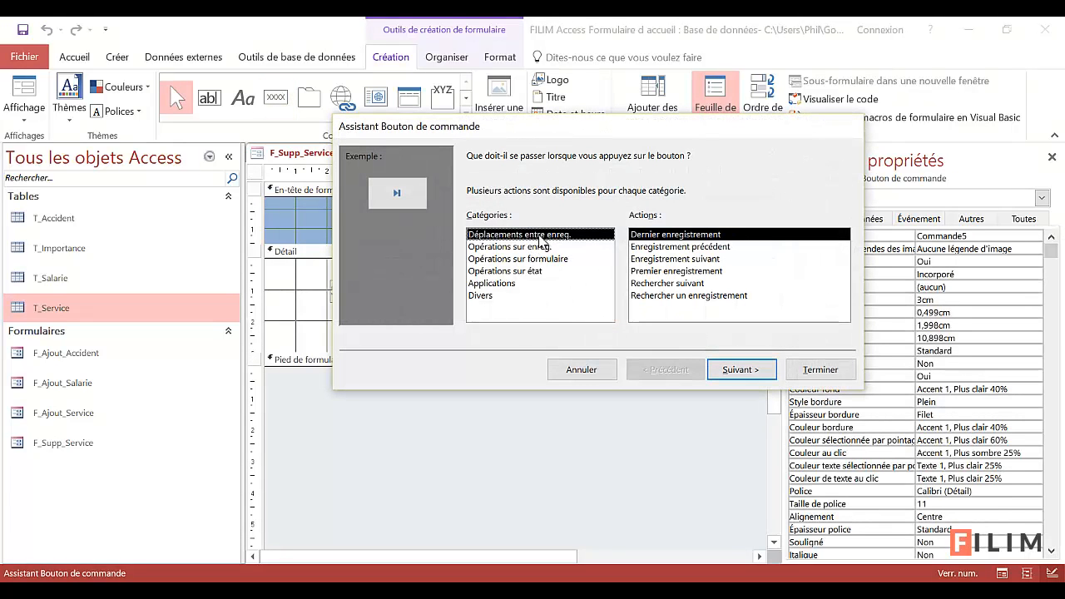
pyautogui.click(487, 247)
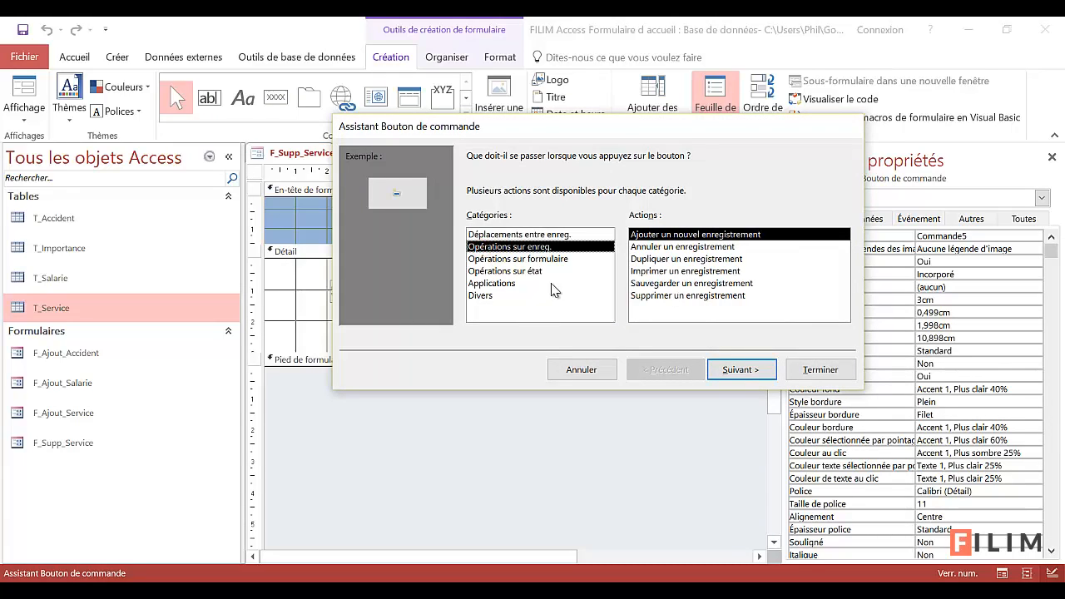
pyautogui.click(678, 298)
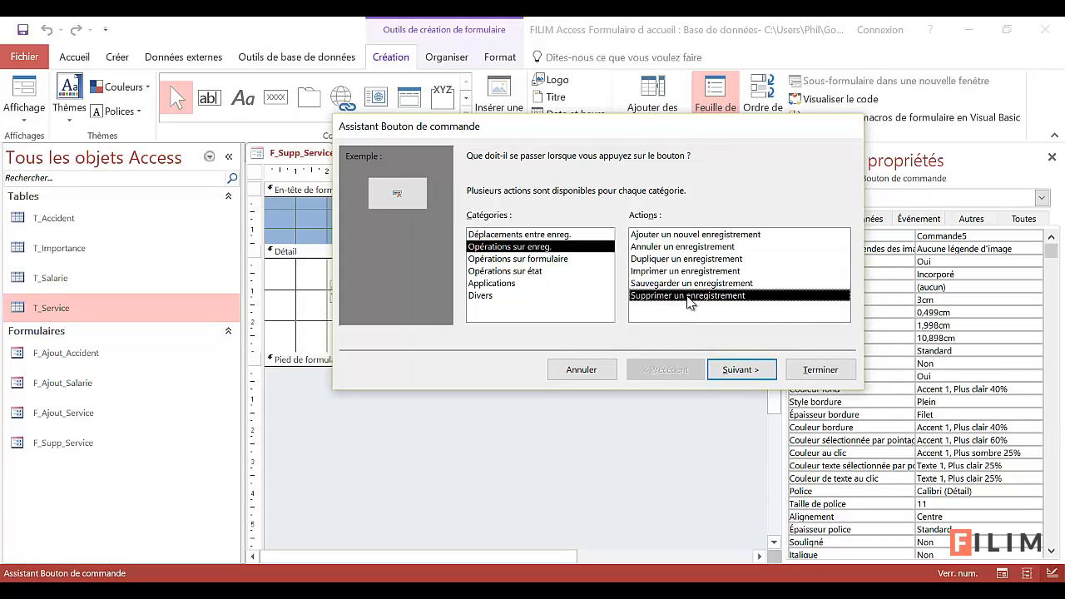
pyautogui.click(733, 376)
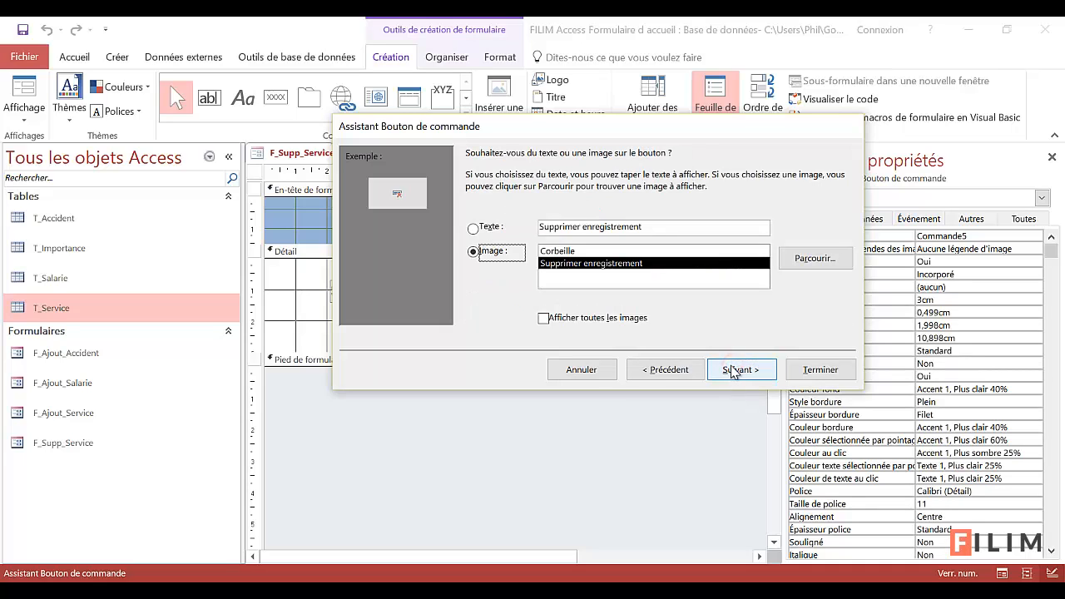
# Give the button the text "Supprimer et Fermer" instead of an image, name it Bt_Suppr_Service, and finish the wizard
pyautogui.click(475, 230)
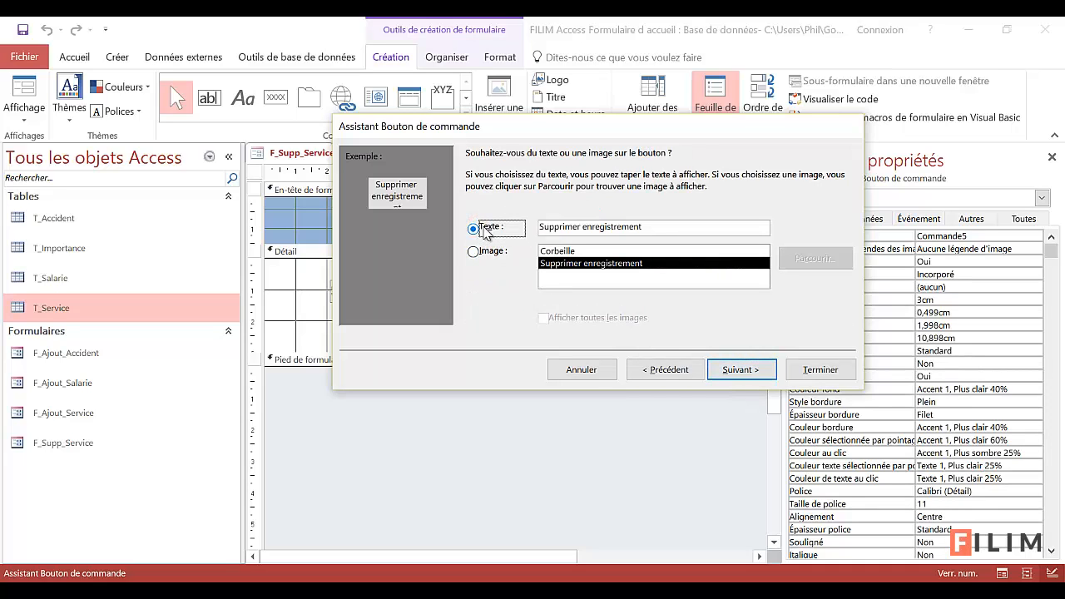
pyautogui.click(657, 227)
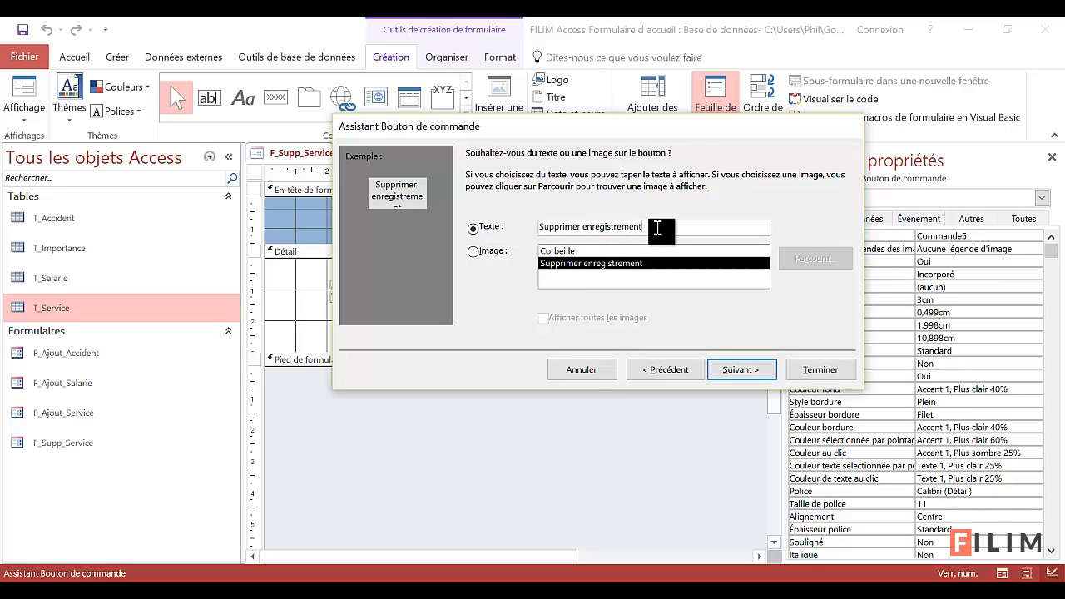
pyautogui.press('BackSpace')
pyautogui.press('BackSpace')
pyautogui.press('BackSpace')
pyautogui.press('BackSpace')
pyautogui.press('BackSpace')
pyautogui.press('BackSpace')
pyautogui.press('BackSpace')
pyautogui.press('BackSpace')
pyautogui.press('BackSpace')
pyautogui.press('BackSpace')
pyautogui.press('BackSpace')
pyautogui.press('BackSpace')
pyautogui.press('BackSpace')
pyautogui.press('BackSpace')
pyautogui.press('BackSpace')
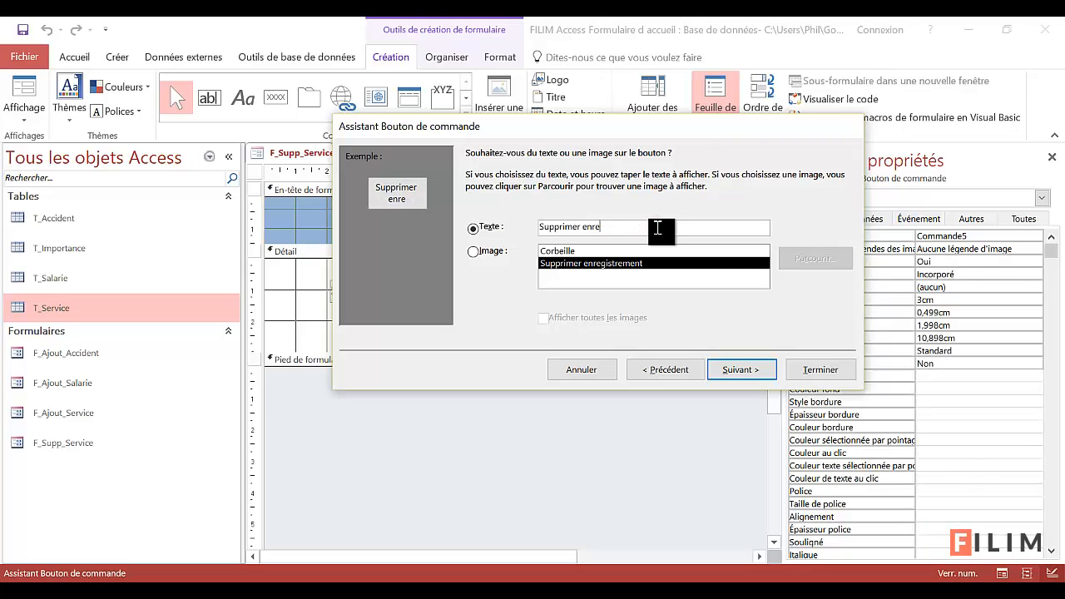
pyautogui.write('et')
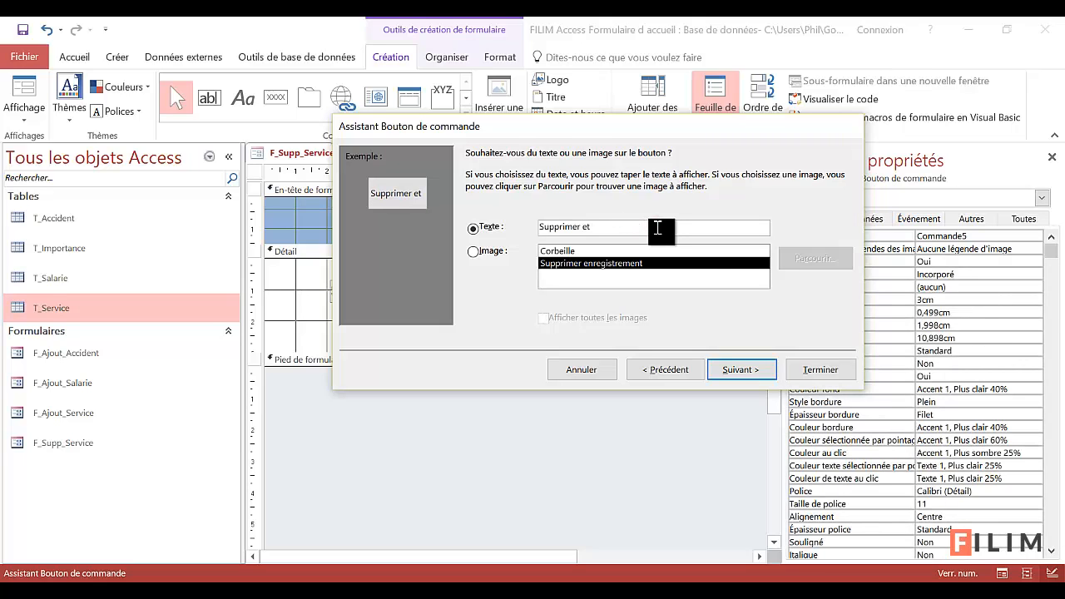
pyautogui.write(' Fermer')
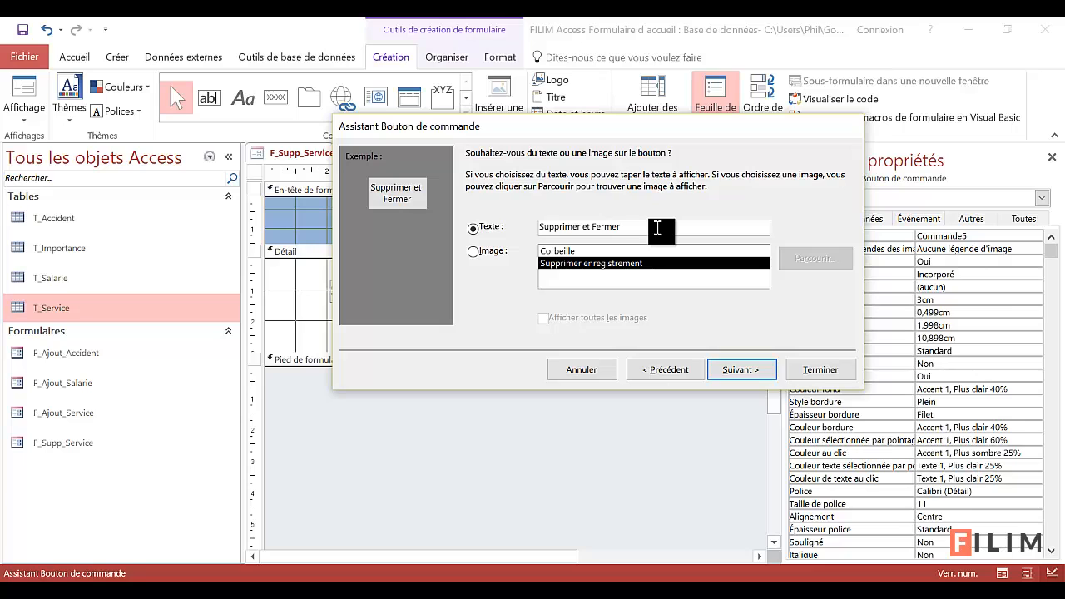
pyautogui.click(751, 376)
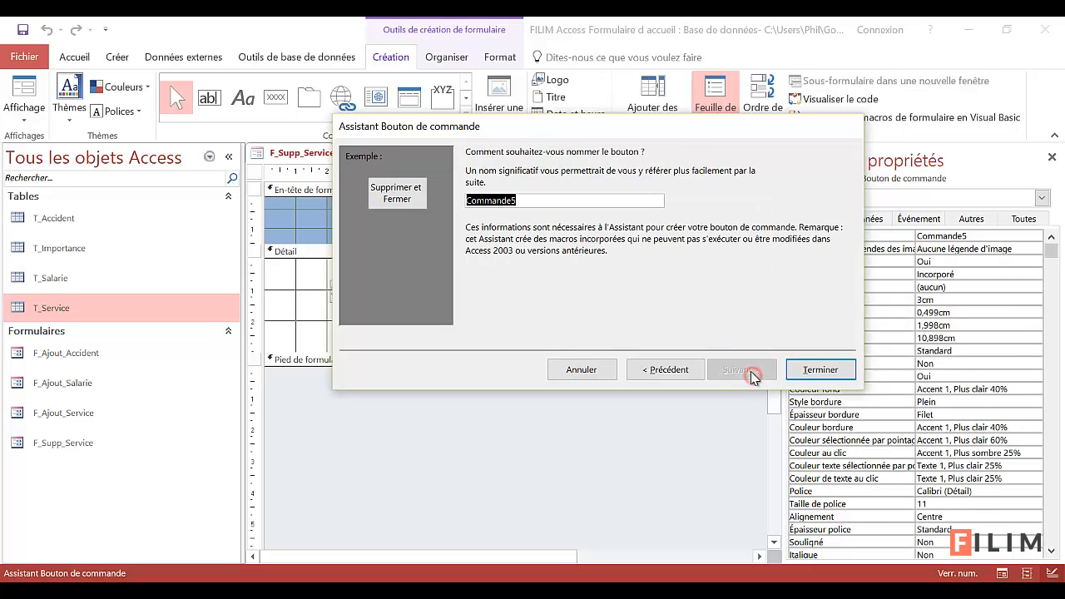
pyautogui.write('Bt_Suppr_Service')
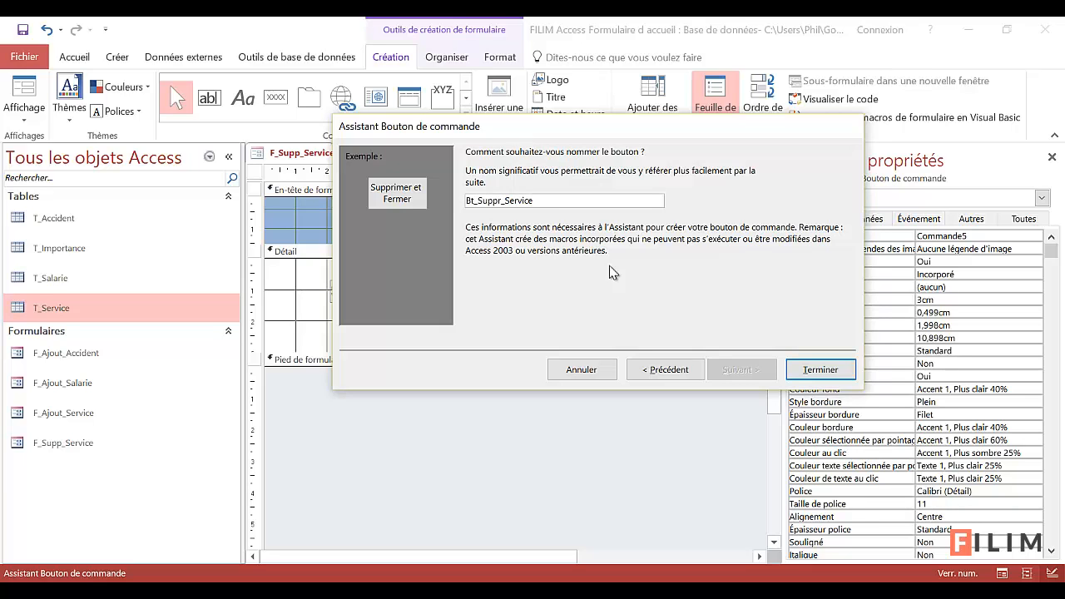
pyautogui.press('Return')
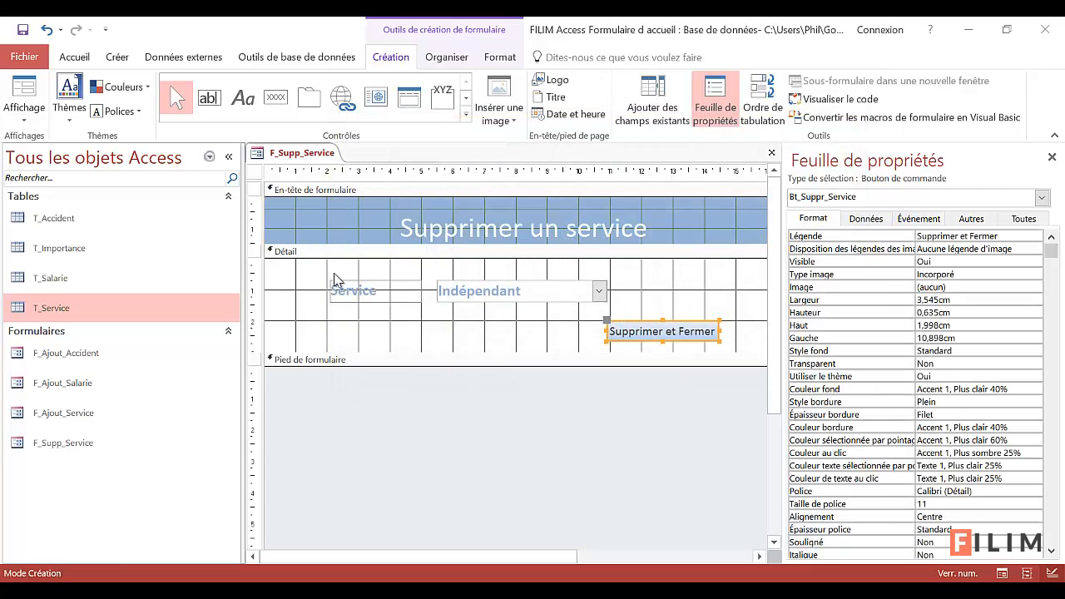
# Show F_Supp_Service in Form view to check the button, and close the form
pyautogui.click(22, 93)
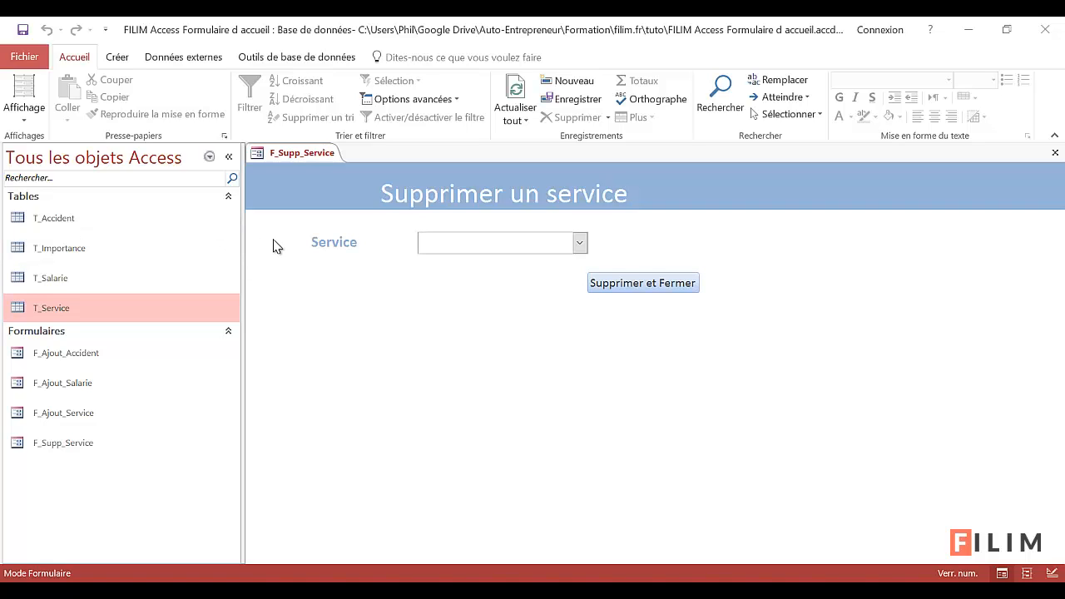
pyautogui.click(1055, 152)
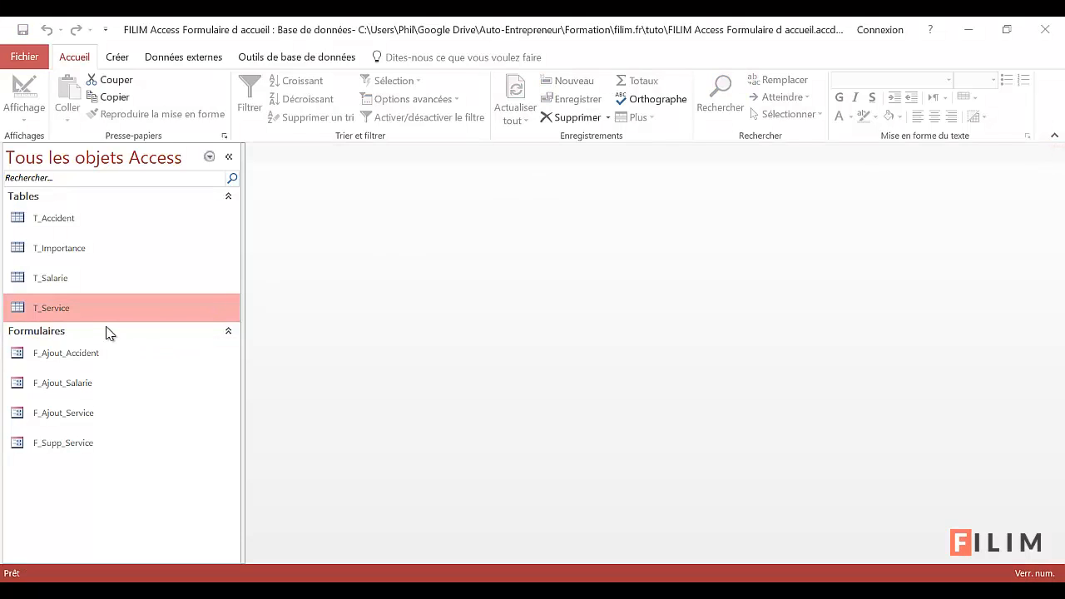
# Add the new service "Métode" through the F_Ajout_Service form, validating and closing it
pyautogui.doubleClick(89, 414)
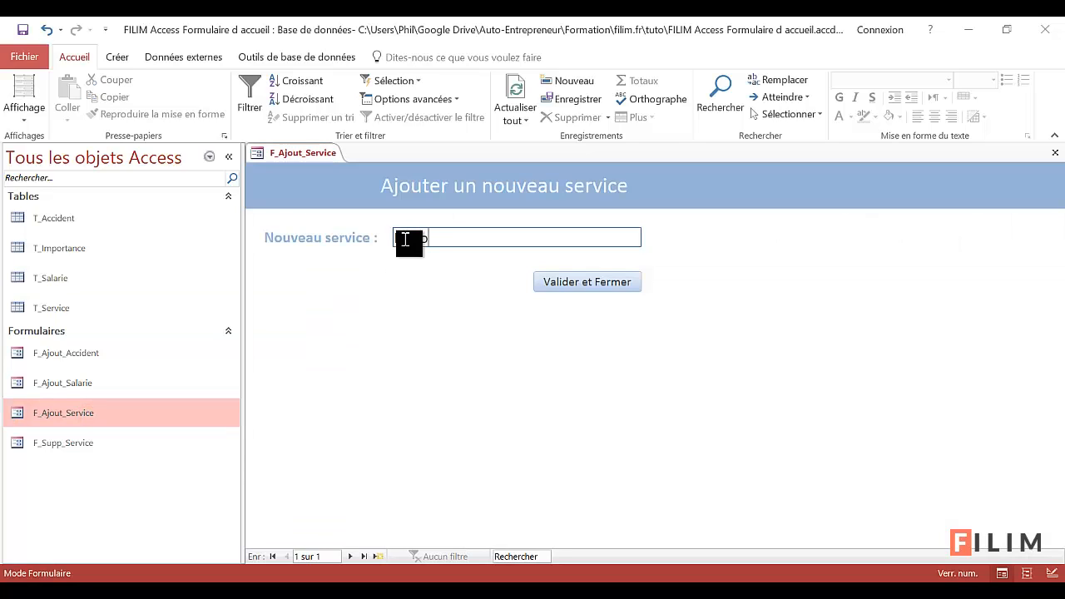
pyautogui.write('e')
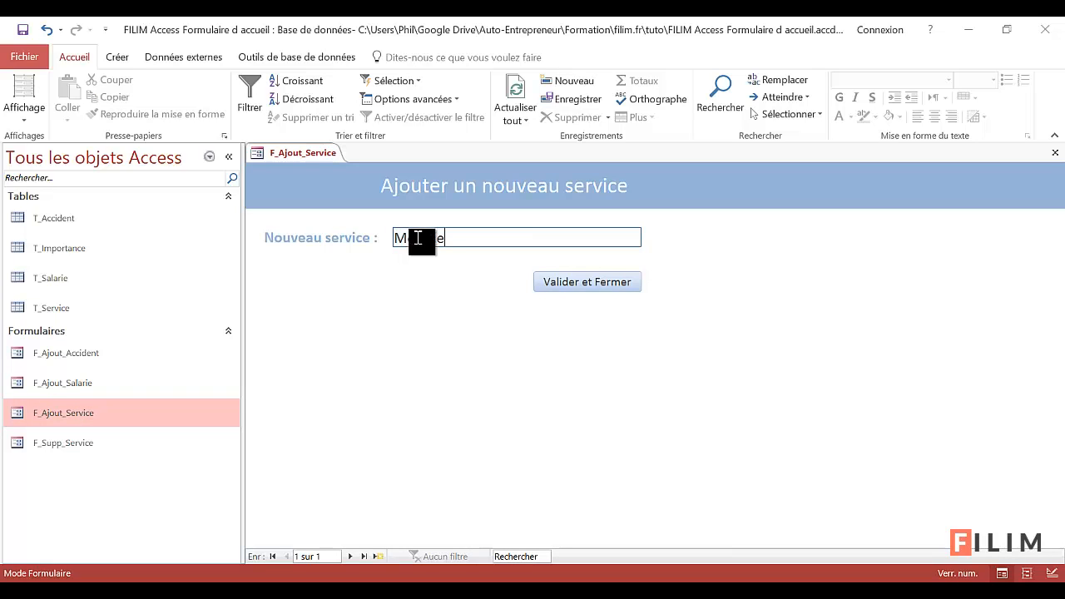
pyautogui.click(551, 283)
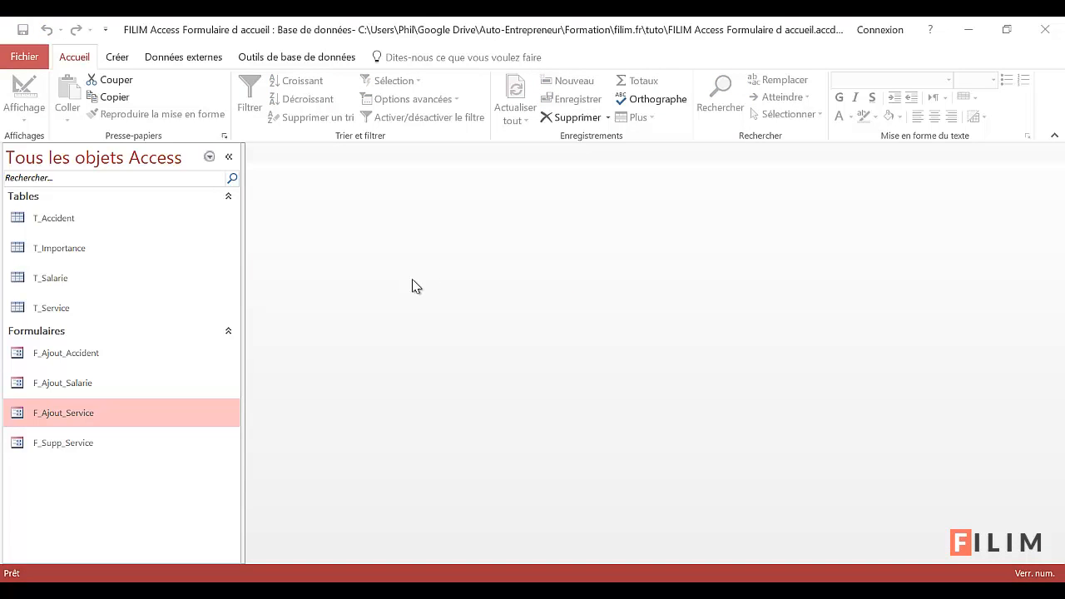
# Delete the "Métode" service through the F_Supp_Service form, confirming the deletion, and check the Service list
pyautogui.doubleClick(106, 446)
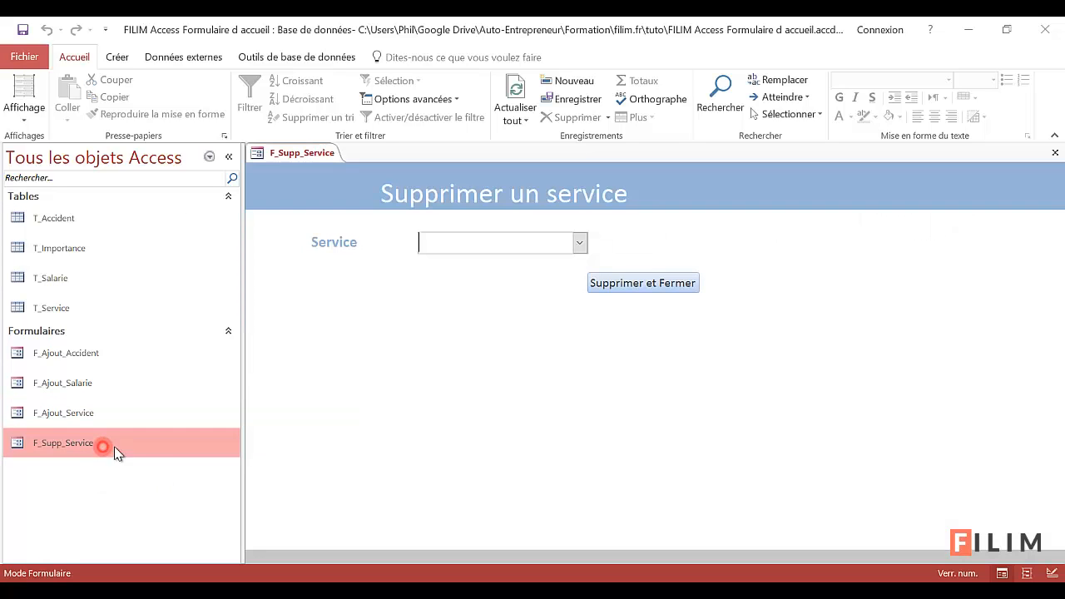
pyautogui.click(580, 243)
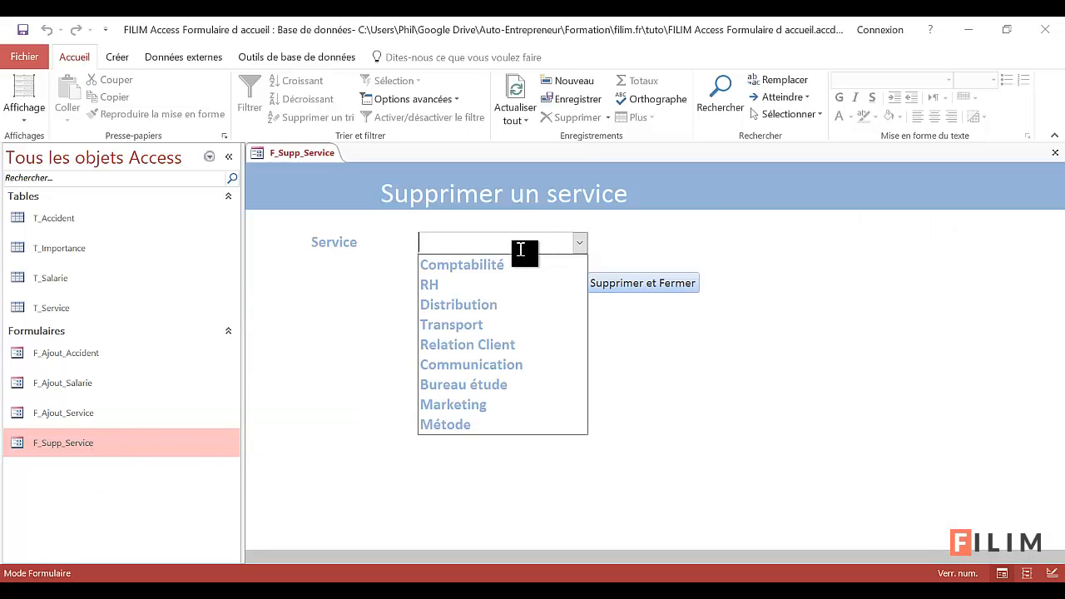
pyautogui.click(458, 429)
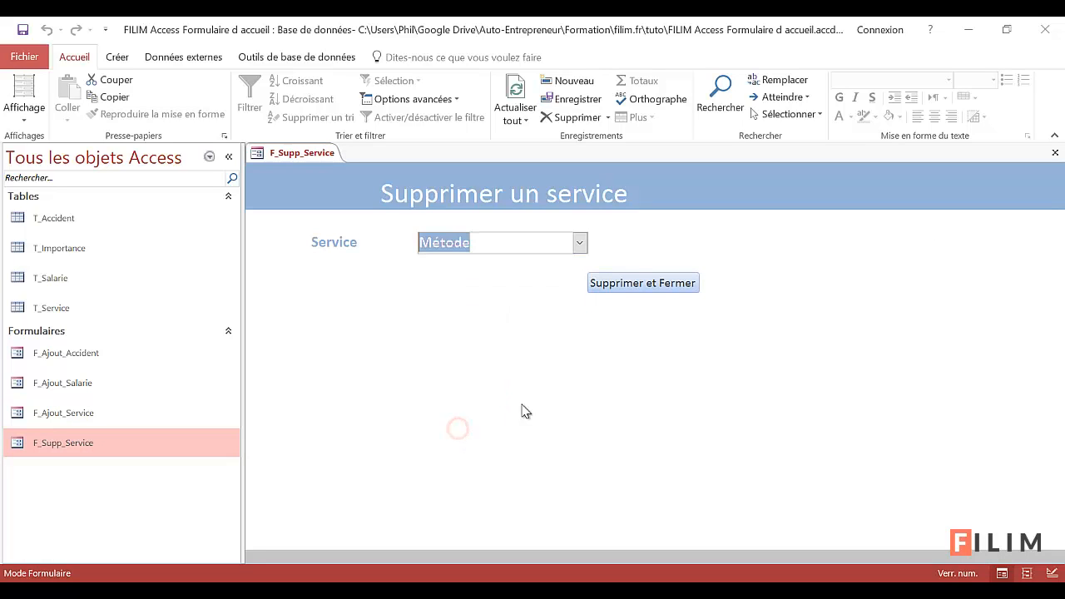
pyautogui.click(613, 283)
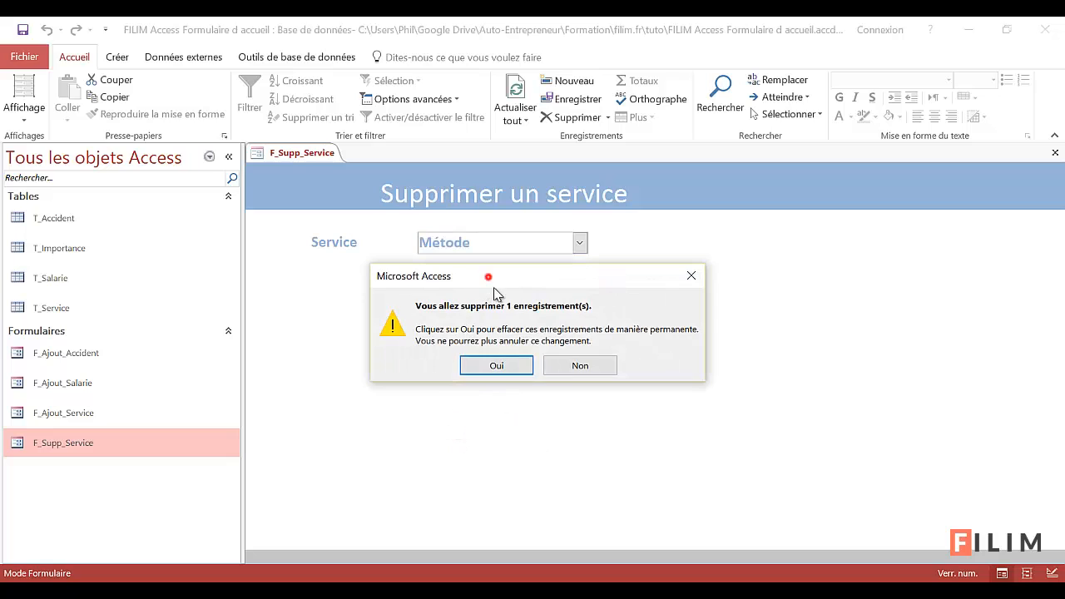
pyautogui.moveTo(495, 287); pyautogui.dragTo(546, 298)
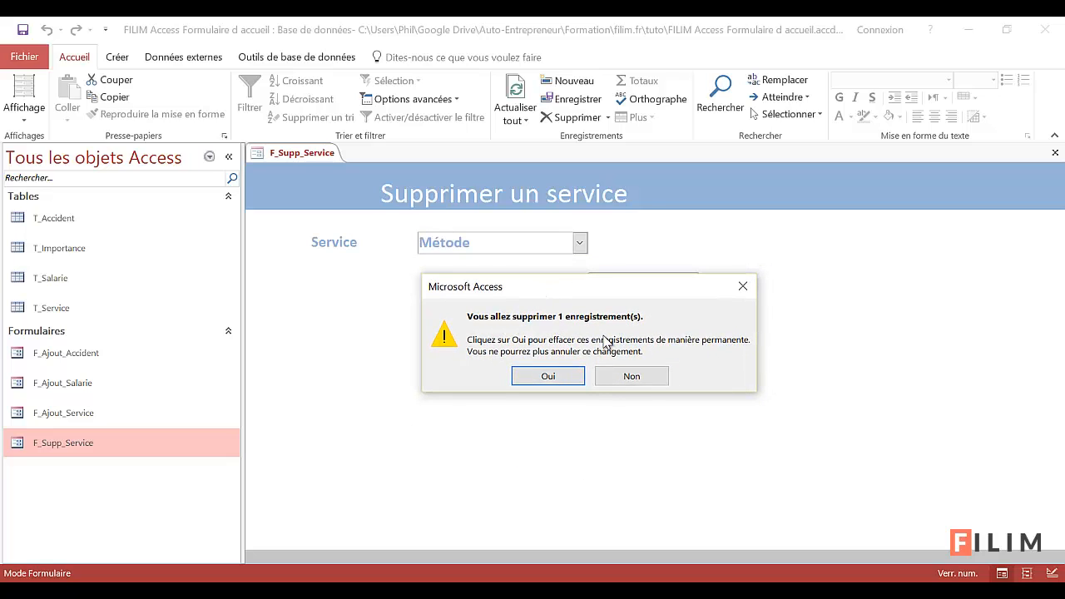
pyautogui.click(550, 377)
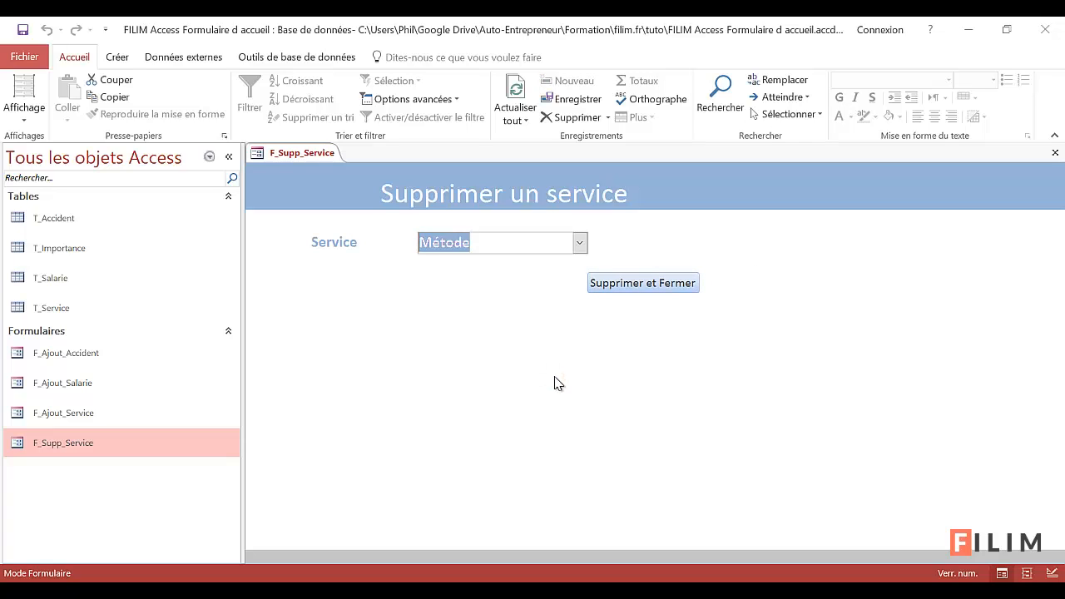
pyautogui.click(611, 285)
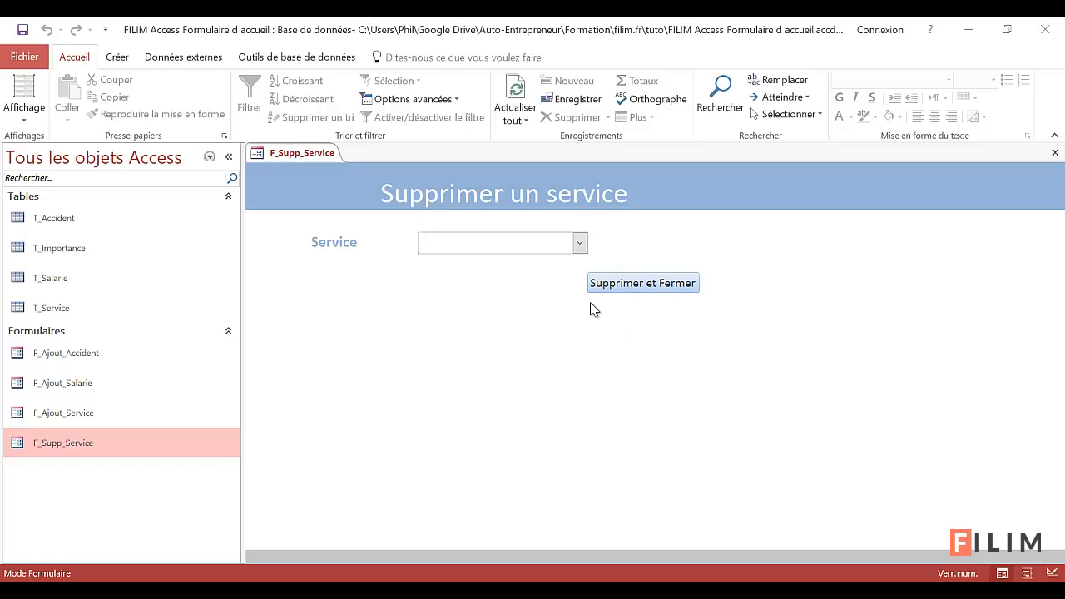
pyautogui.click(580, 243)
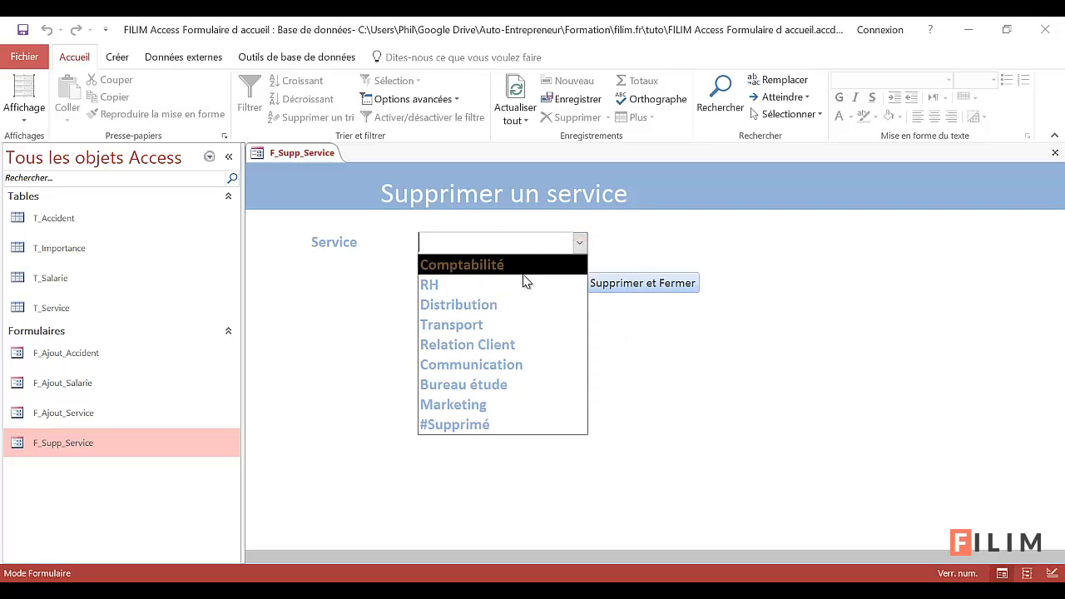
pyautogui.click(636, 313)
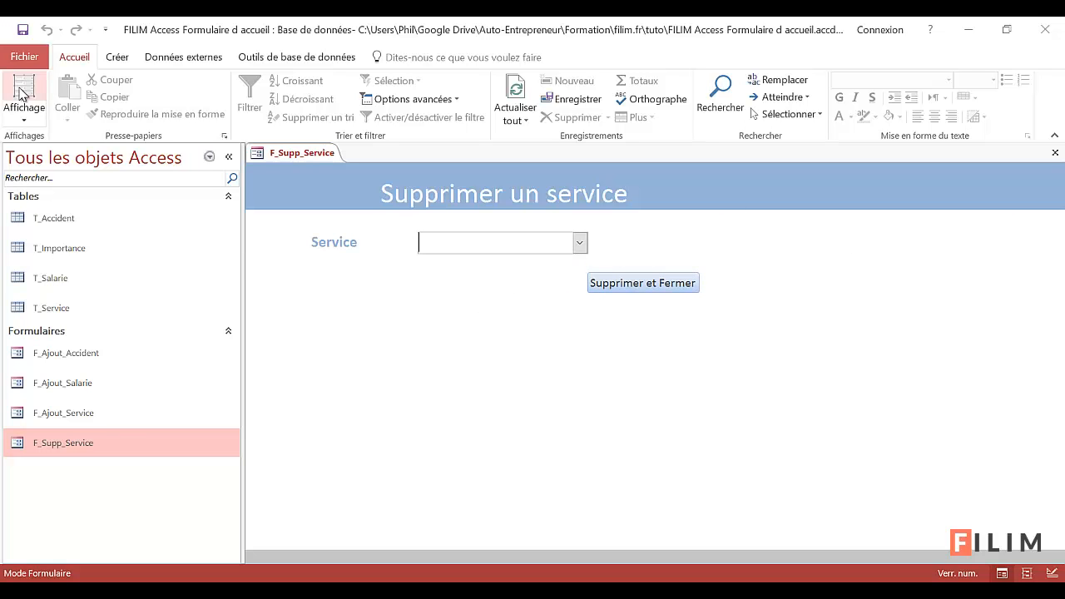
# Switch F_Supp_Service to Design view and open the embedded Sur clic macro of the "Supprimer et Fermer" button
pyautogui.click(24, 113)
pyautogui.click(42, 208)
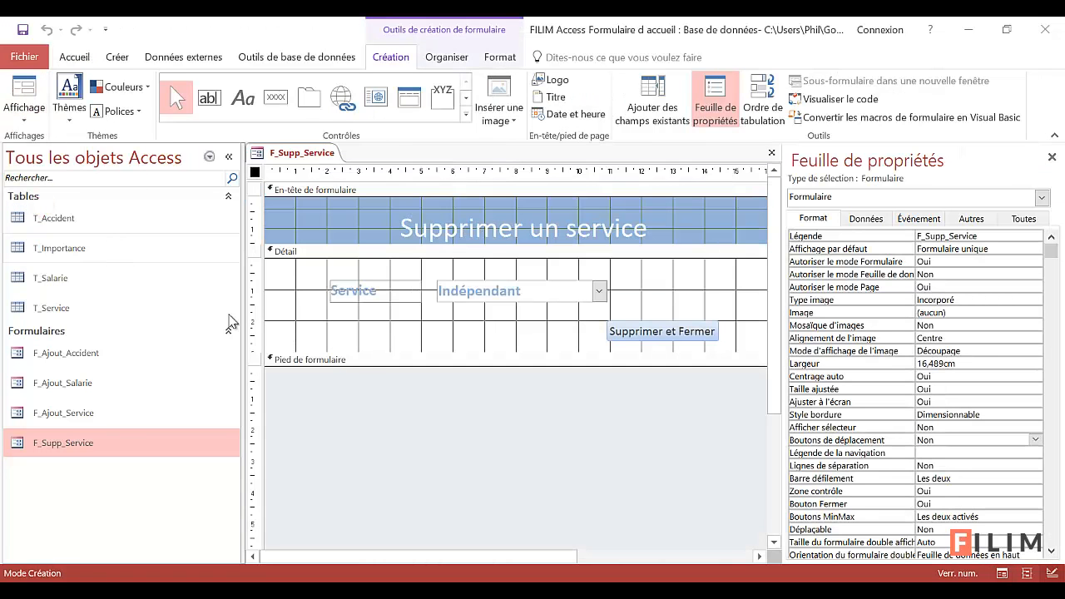
pyautogui.click(680, 324)
pyautogui.click(679, 324)
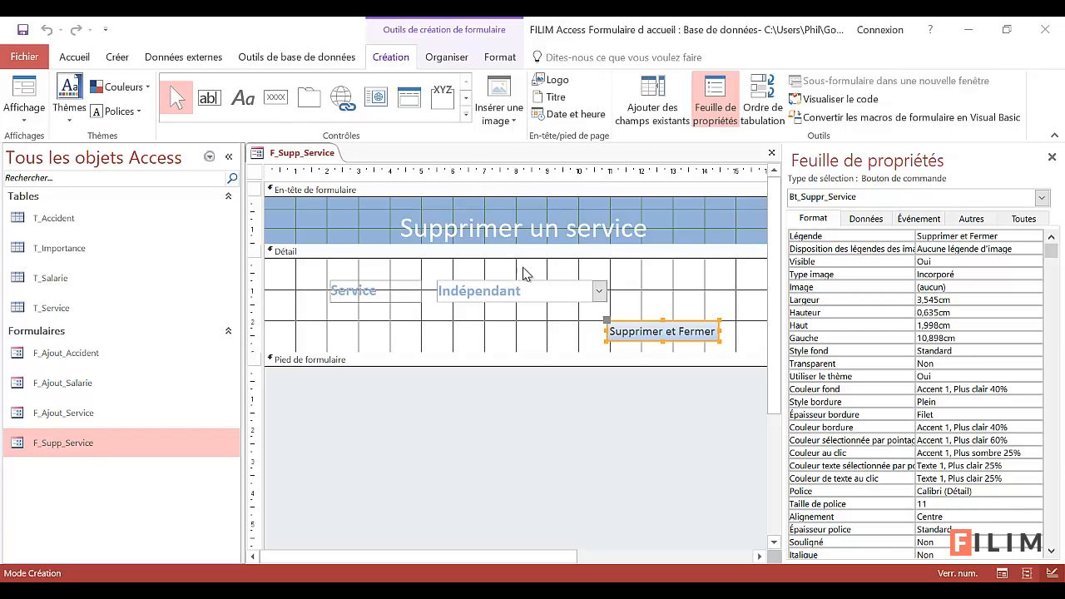
pyautogui.moveTo(782, 320); pyautogui.dragTo(735, 323)
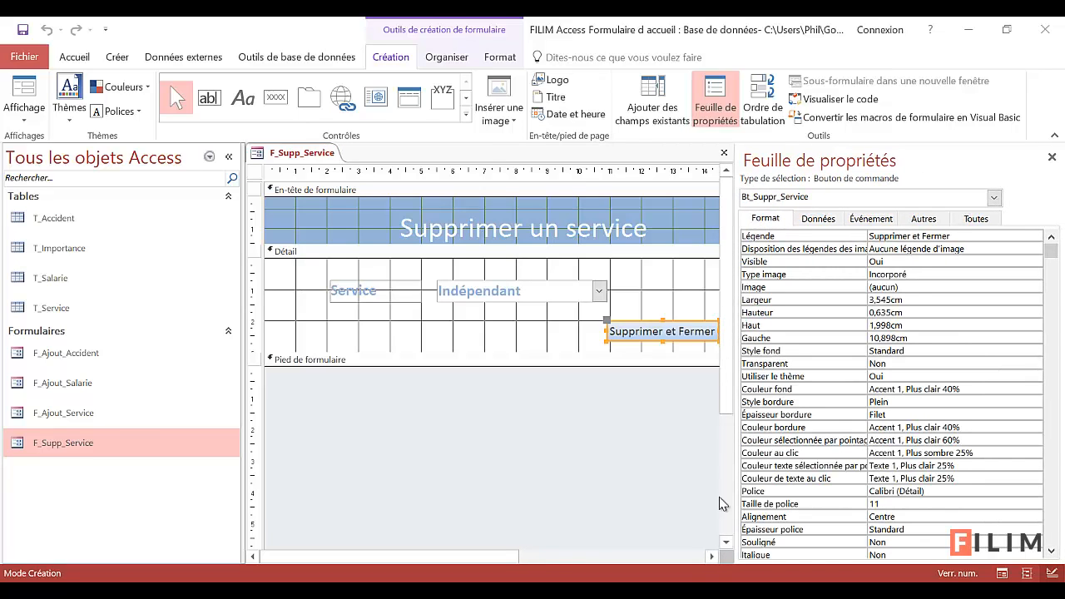
pyautogui.moveTo(709, 556); pyautogui.dragTo(710, 557)
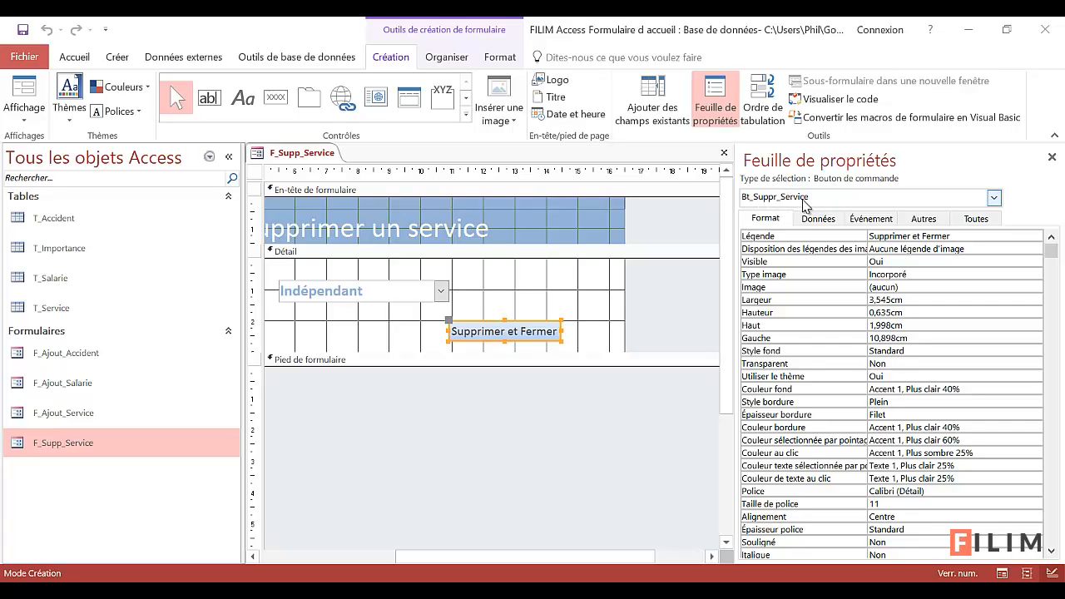
pyautogui.click(870, 220)
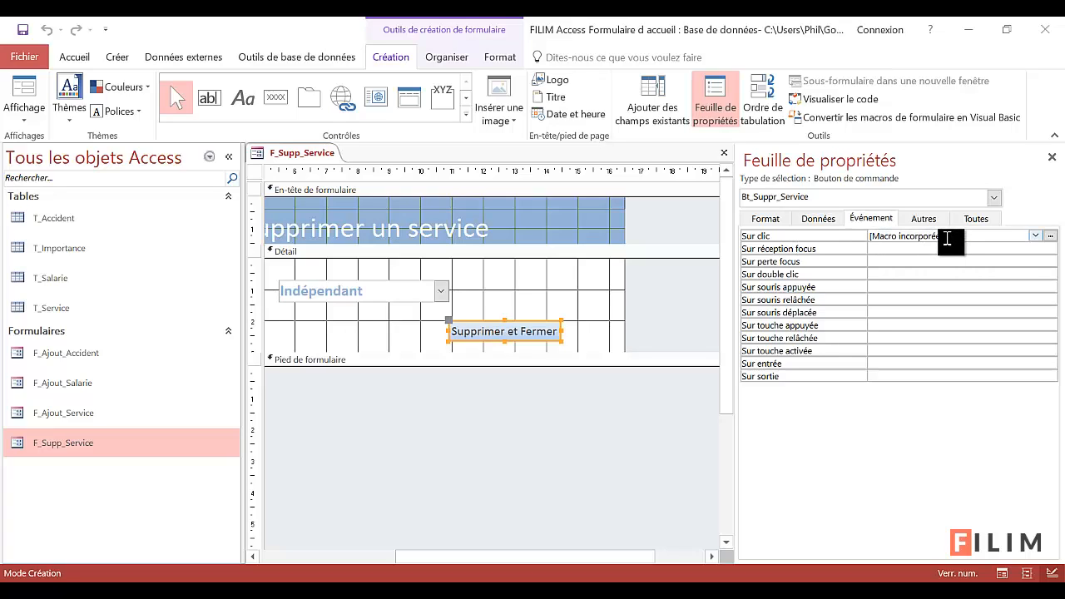
pyautogui.click(1052, 241)
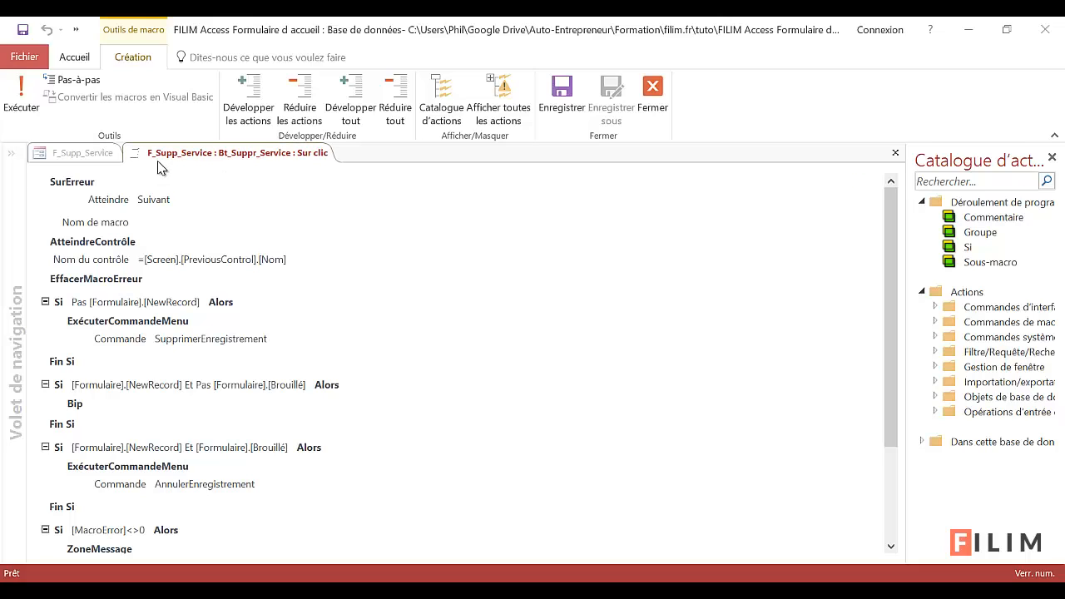
# Examine the conditions and actions in the Sur clic macro of Bt_Suppr_Service from start to end
pyautogui.click(309, 158)
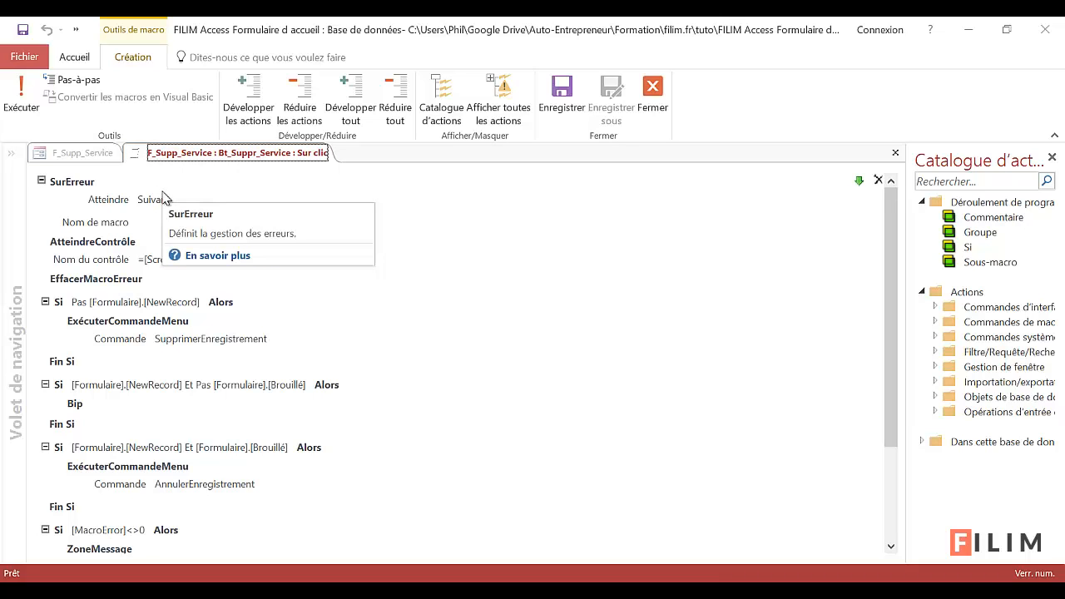
pyautogui.scroll(-3, 136, 466)
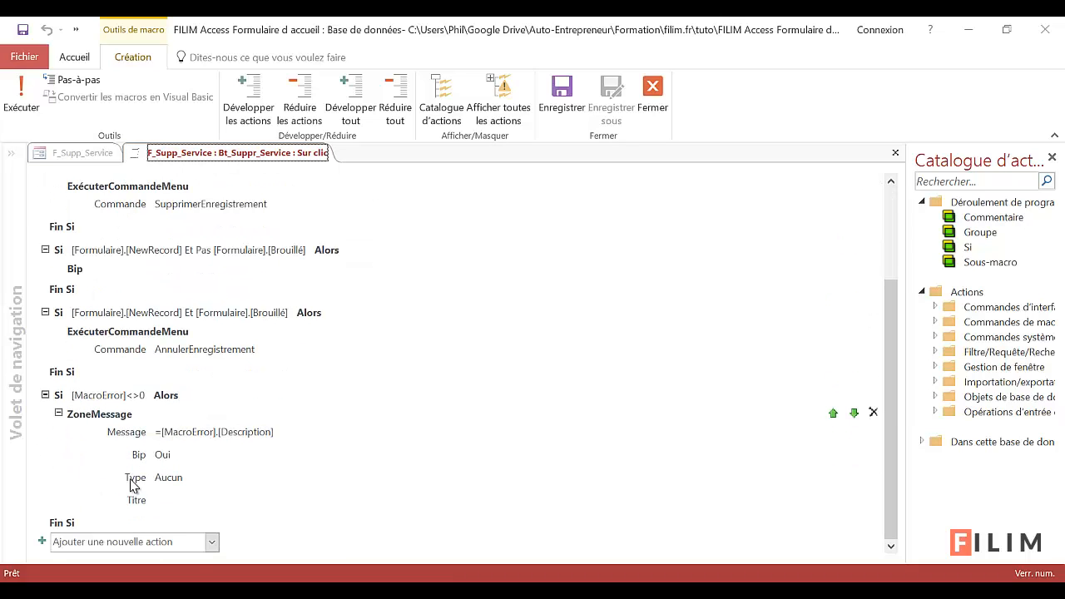
pyautogui.scroll(1, 131, 481)
pyautogui.scroll(2, 131, 481)
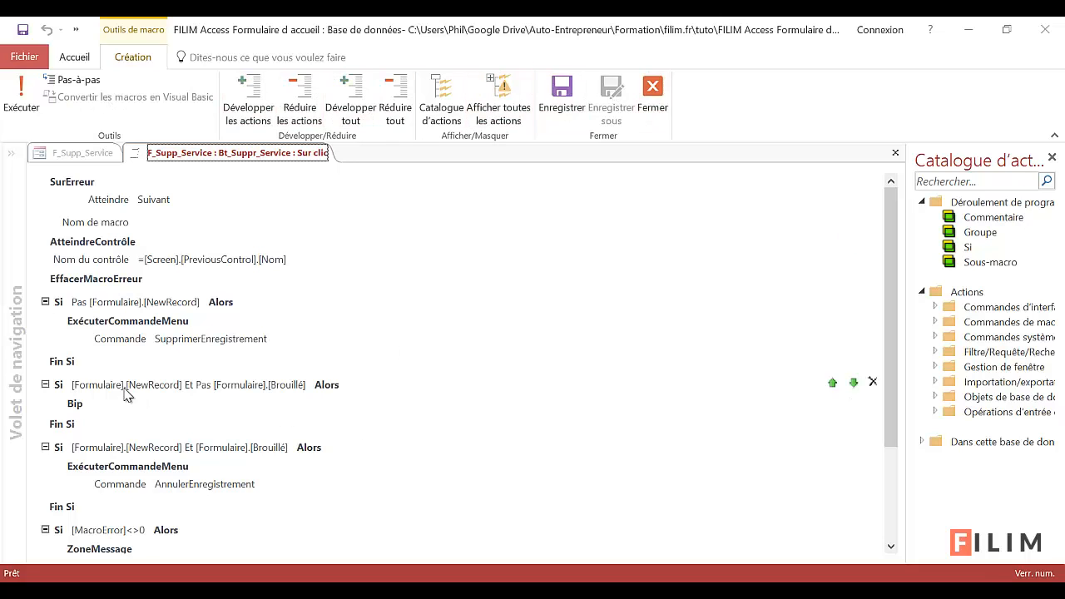
pyautogui.scroll(-3, 116, 345)
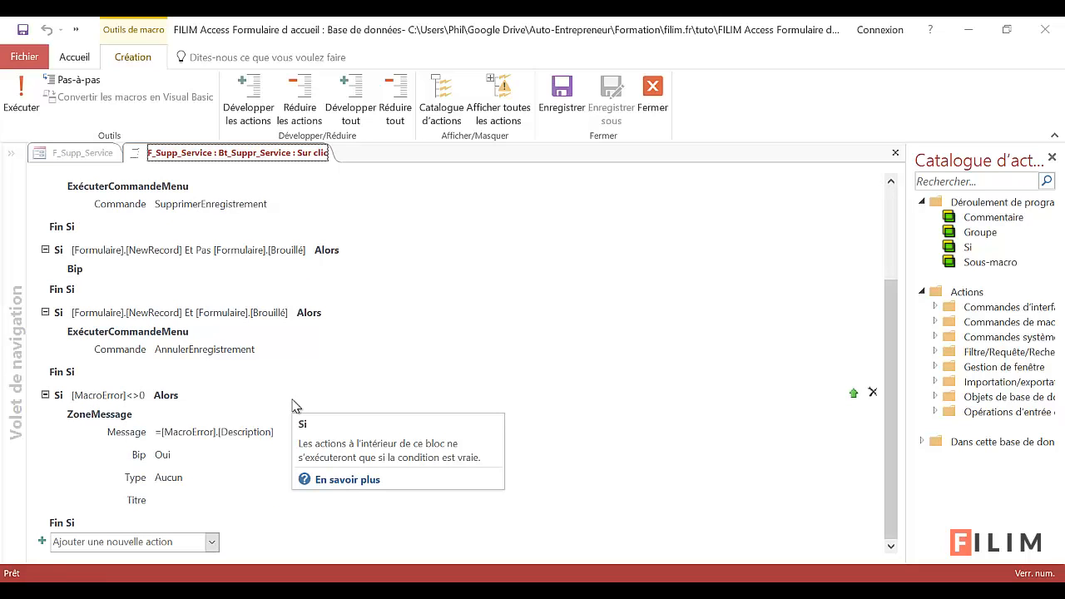
pyautogui.scroll(3, 292, 407)
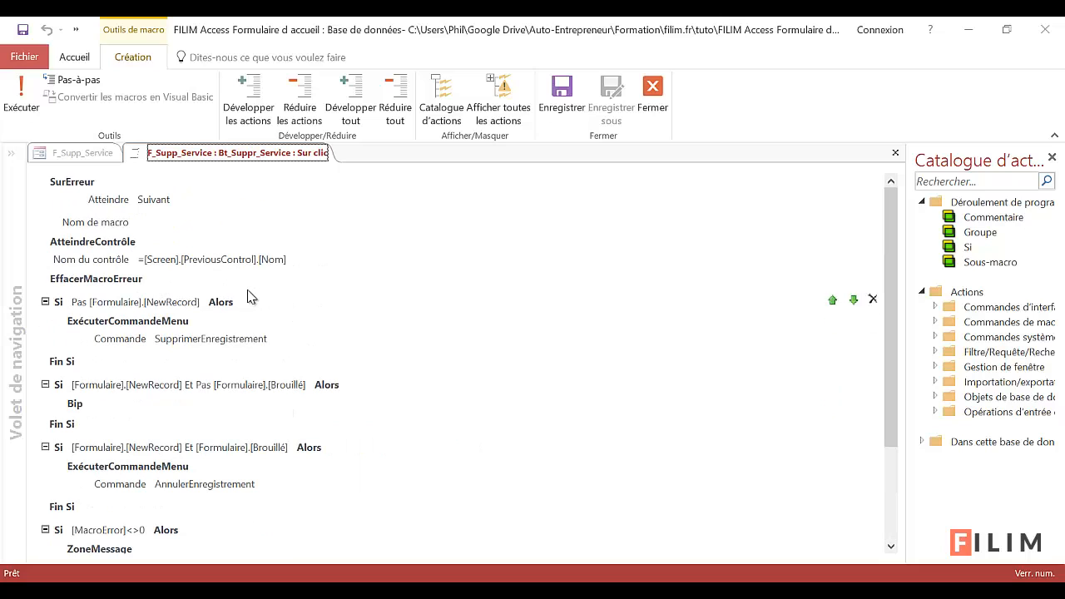
pyautogui.scroll(-3, 250, 297)
pyautogui.scroll(-1, 247, 297)
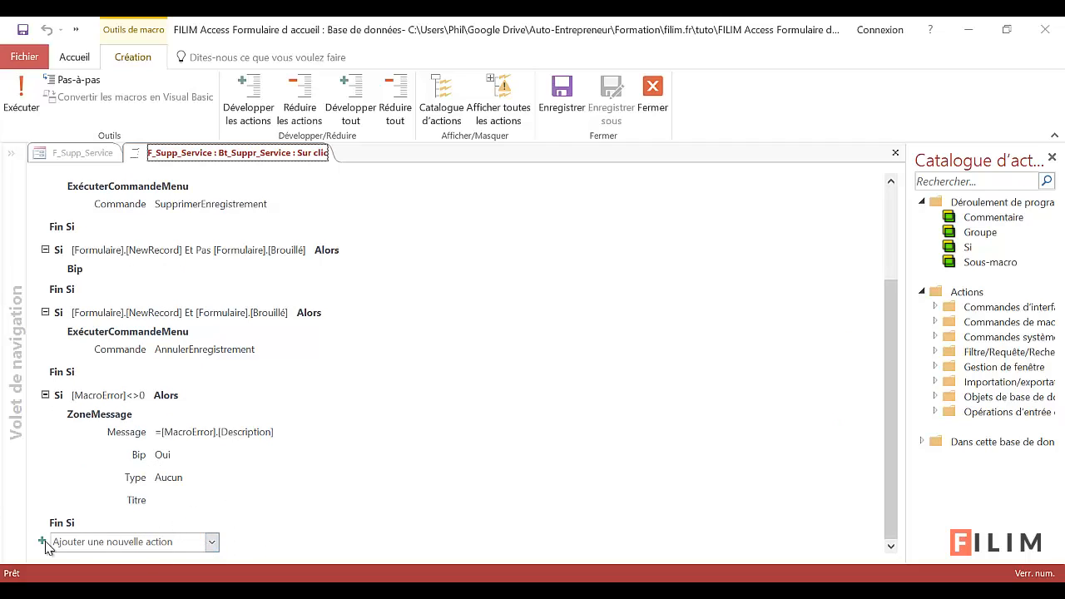
# Add a FermerFenêtre action at the macro's end for the Formulaire object F_Supp_Service, and close the macro and the form
pyautogui.click(213, 542)
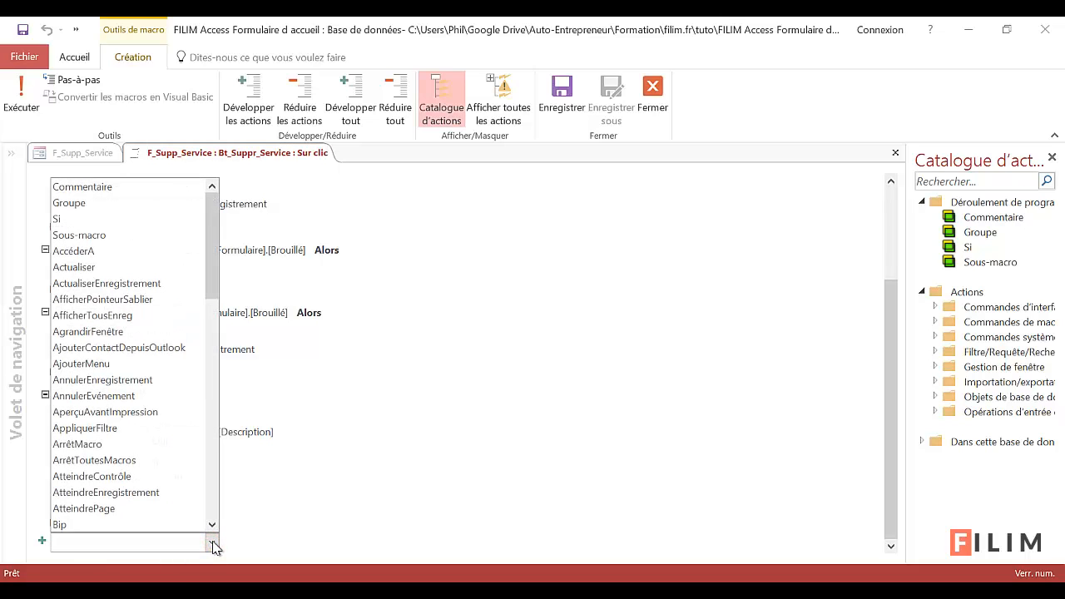
pyautogui.scroll(-12, 151, 459)
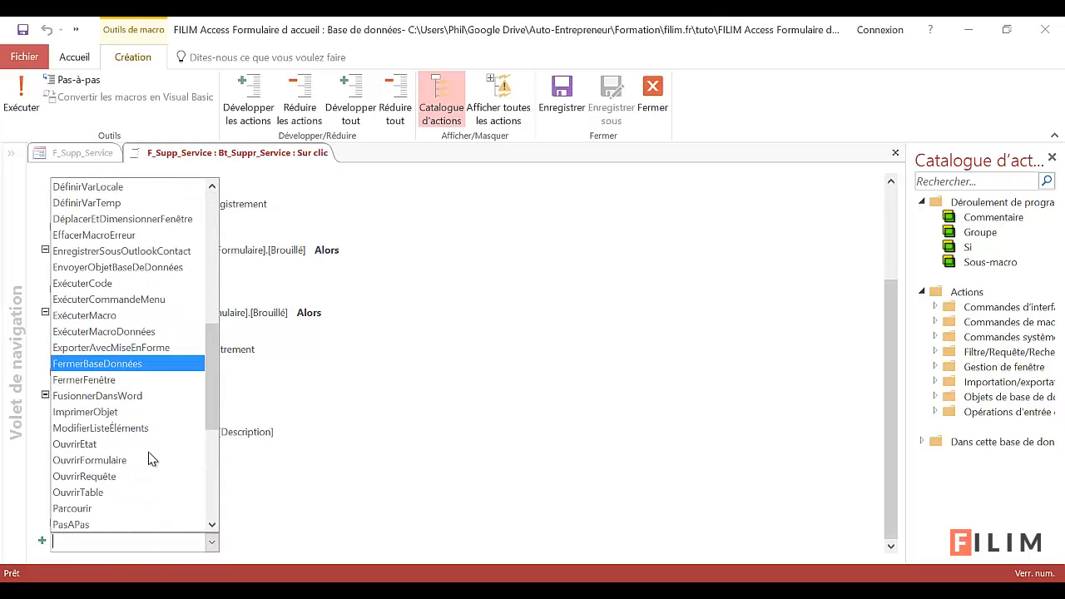
pyautogui.click(100, 382)
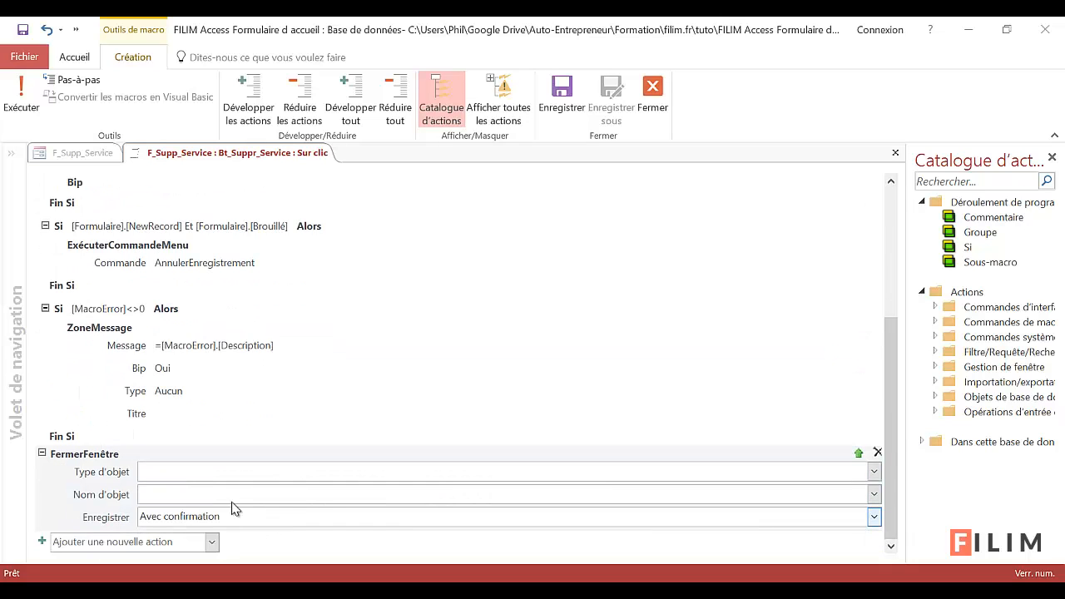
pyautogui.click(873, 471)
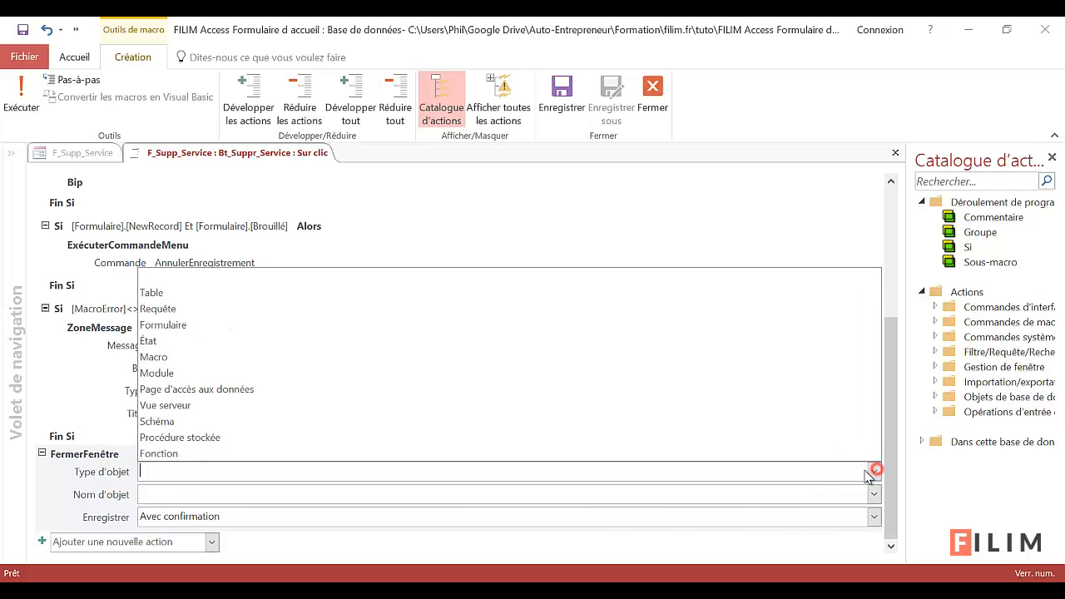
pyautogui.click(195, 324)
pyautogui.click(874, 494)
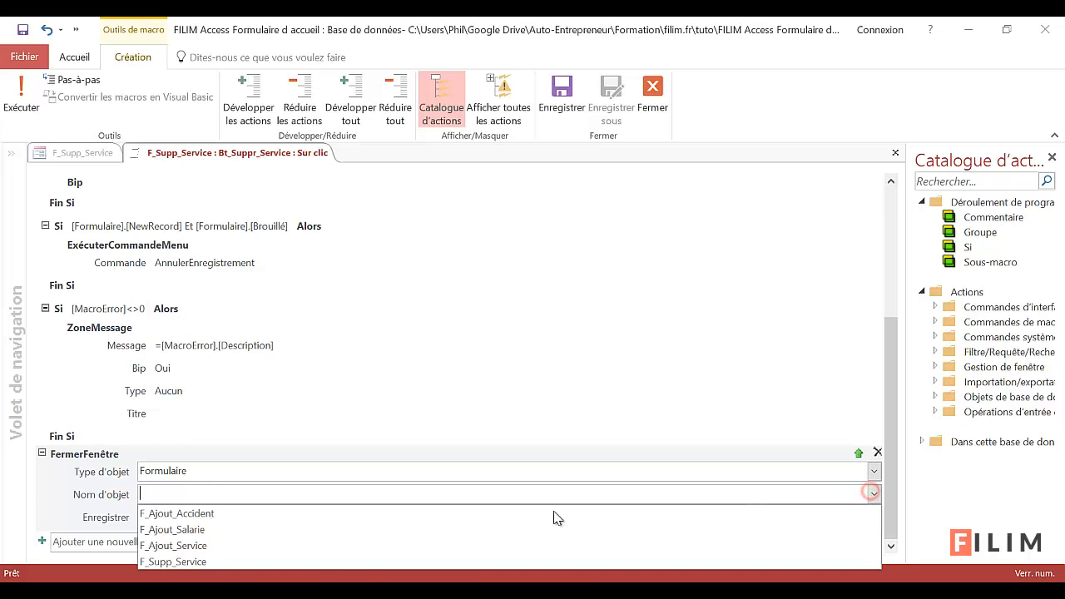
pyautogui.click(193, 562)
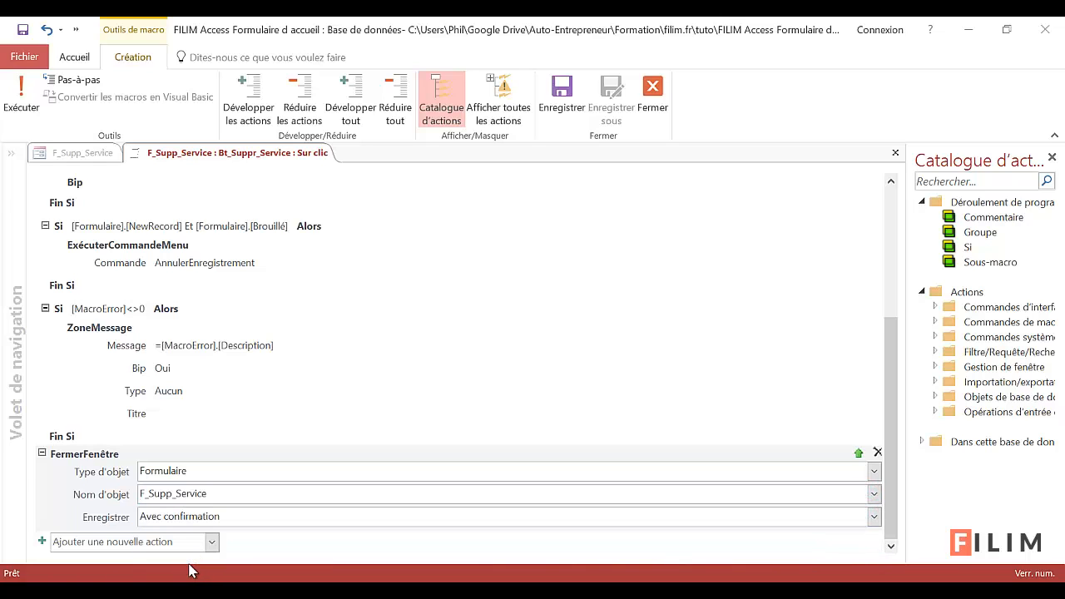
pyautogui.click(652, 96)
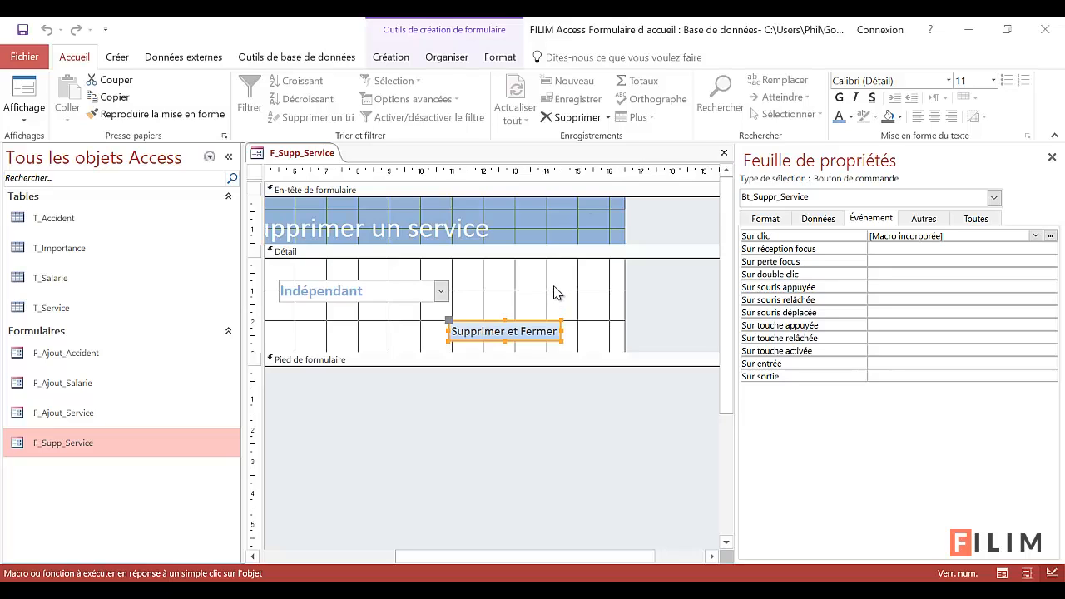
pyautogui.click(723, 152)
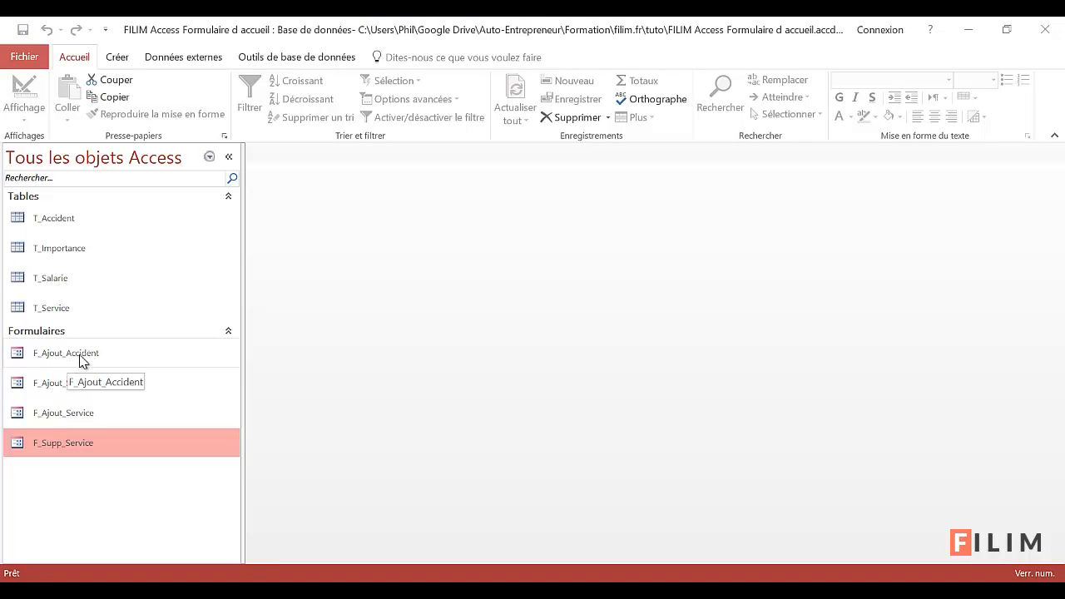
# Add the service "Métode" again through the F_Ajout_Service form, validating and closing it
pyautogui.doubleClick(89, 423)
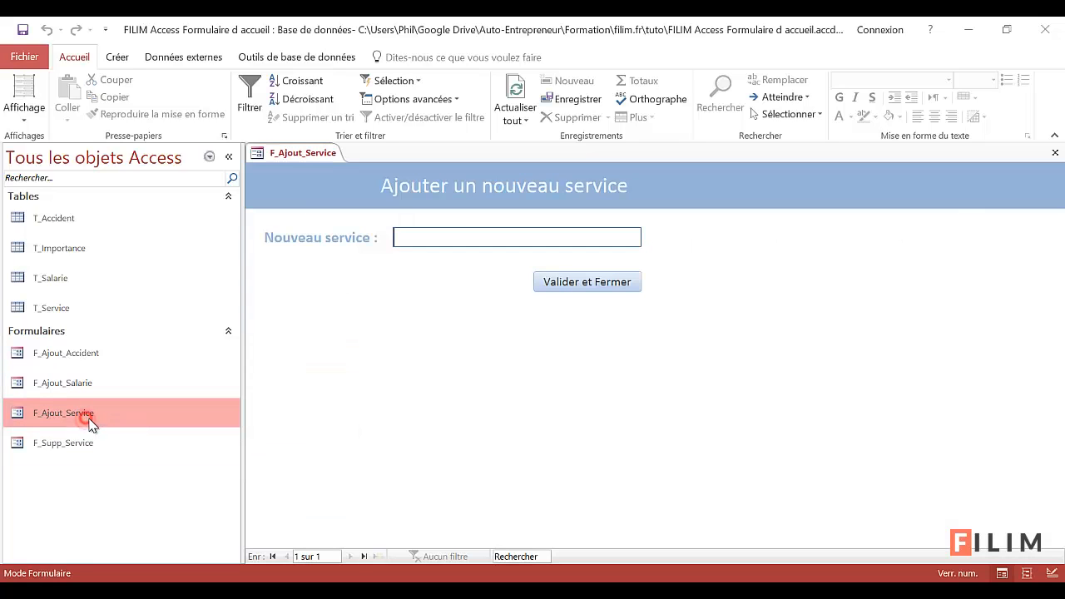
pyautogui.write('Métode')
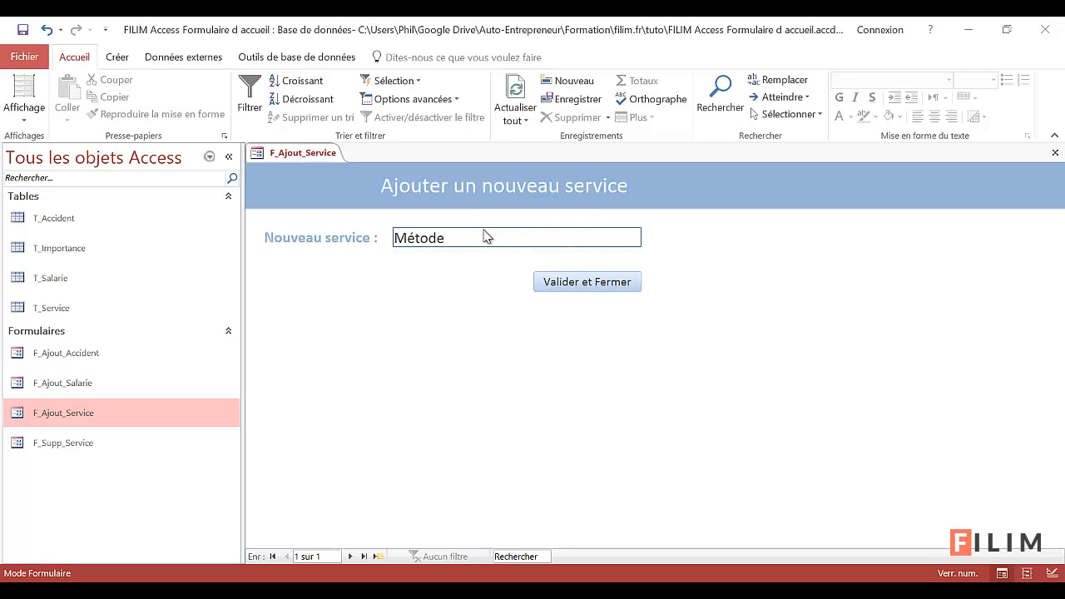
pyautogui.click(621, 282)
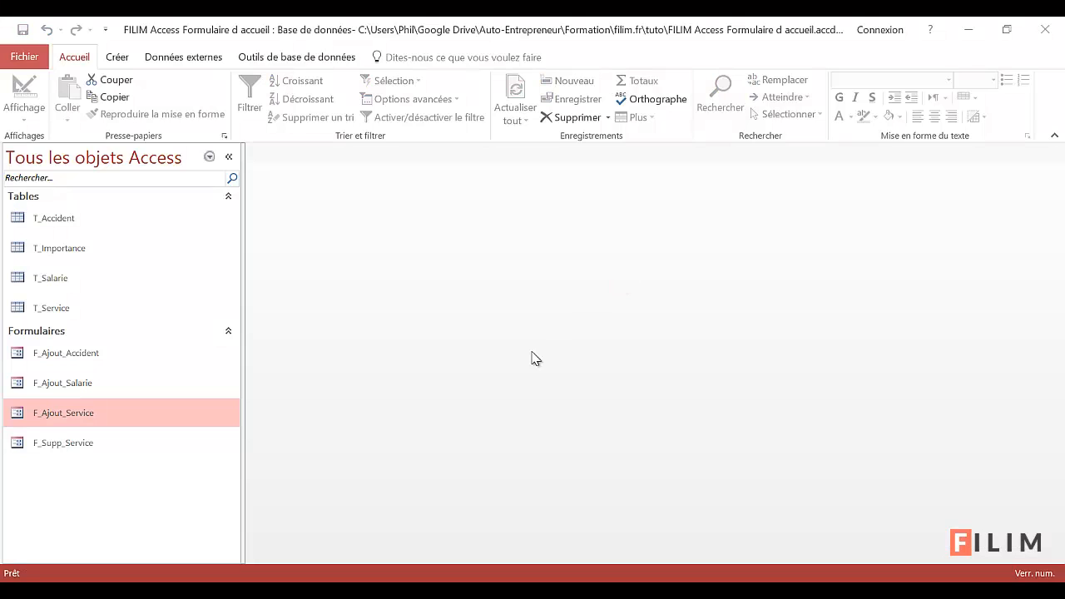
# Delete the service "Métode" through the F_Supp_Service form and confirm the permanent deletion of the record
pyautogui.doubleClick(84, 445)
pyautogui.click(578, 243)
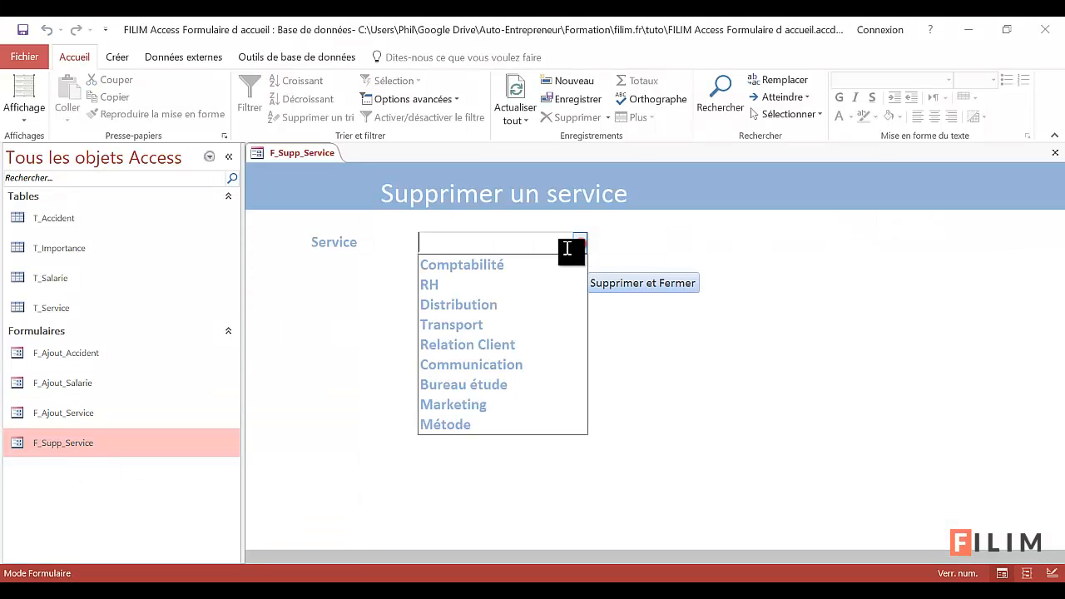
pyautogui.click(478, 427)
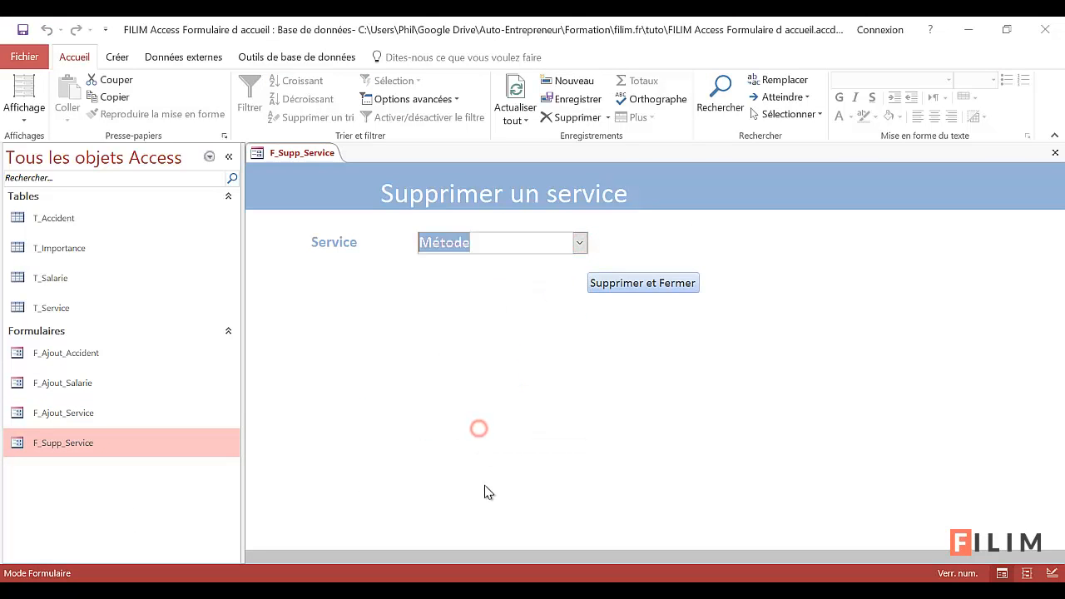
pyautogui.click(616, 284)
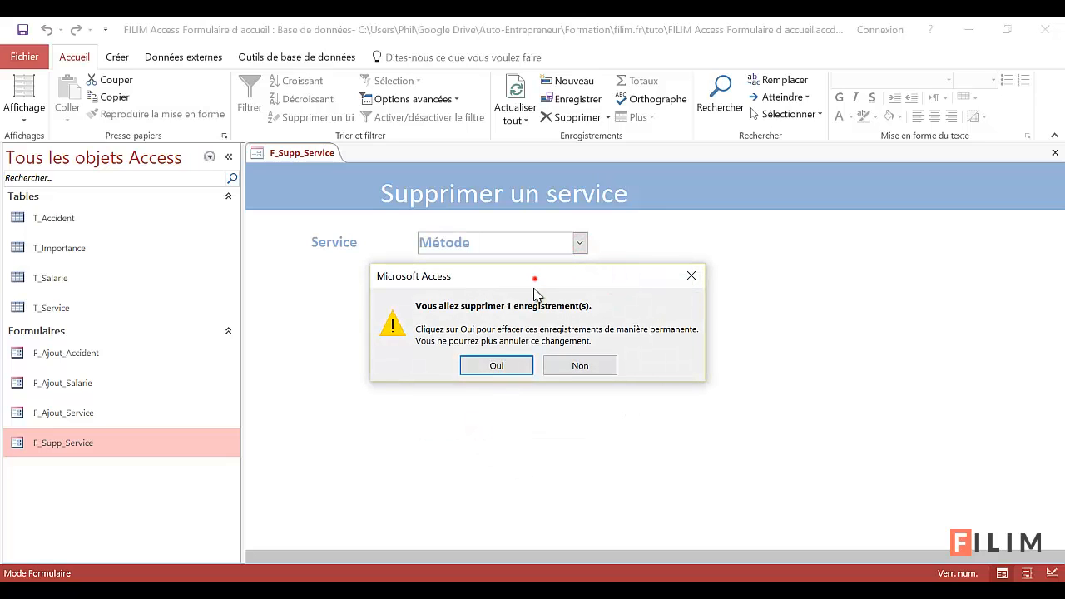
pyautogui.moveTo(535, 278); pyautogui.dragTo(551, 305)
pyautogui.click(518, 396)
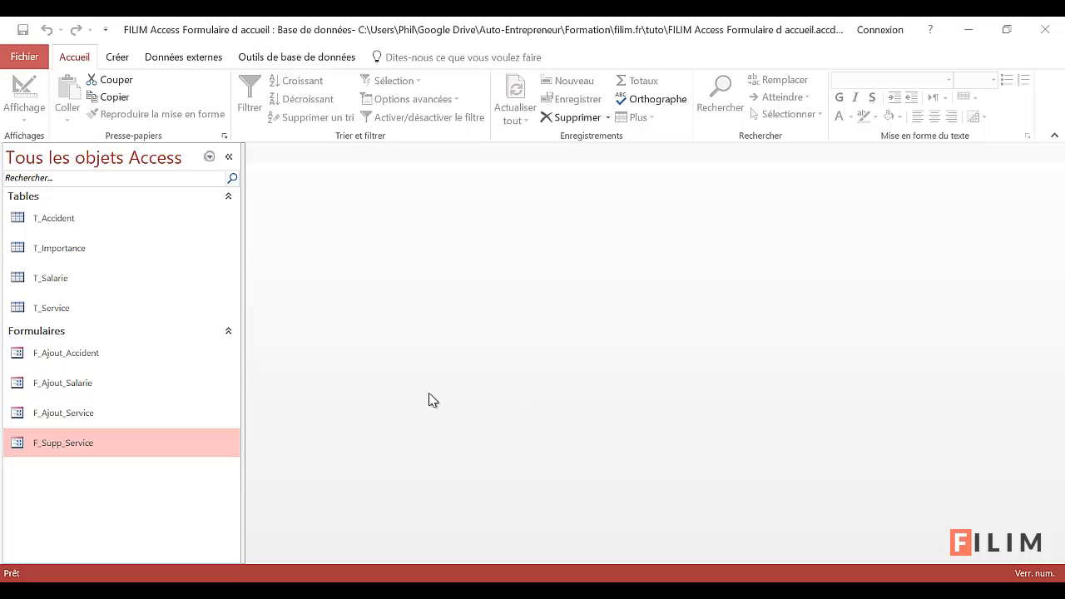
# Reopen F_Supp_Service in Design view and open the embedded Sur clic macro of the "Supprimer et Fermer" button
pyautogui.doubleClick(72, 446)
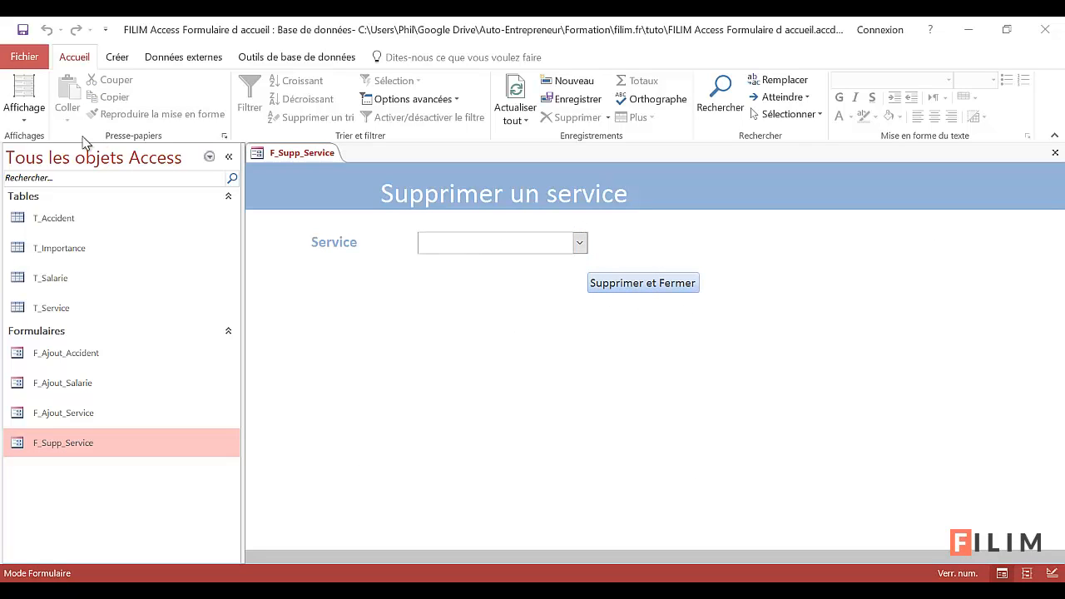
pyautogui.click(25, 113)
pyautogui.click(40, 215)
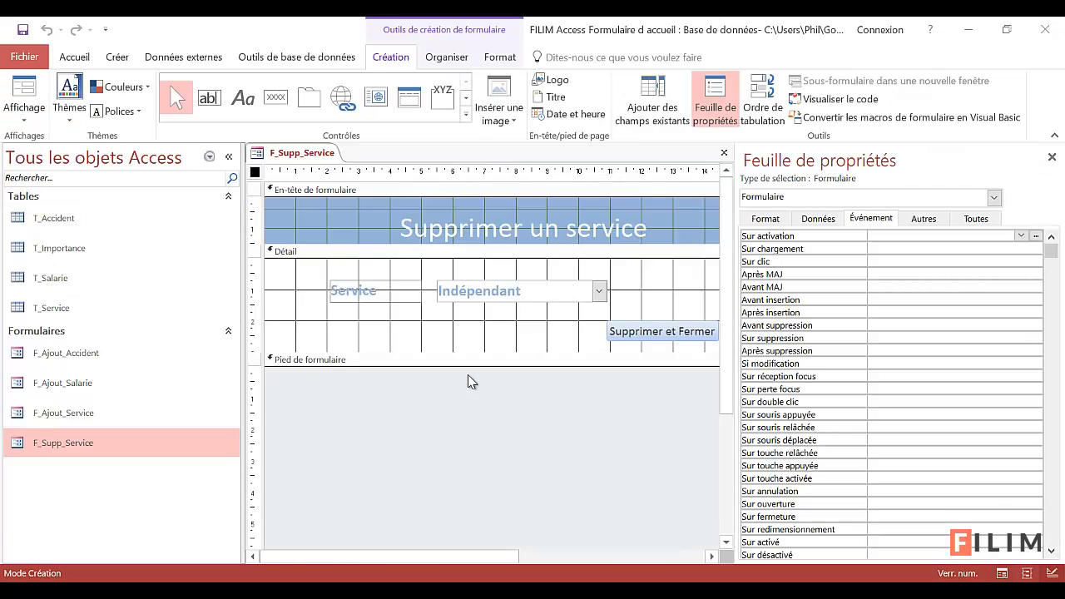
pyautogui.click(631, 329)
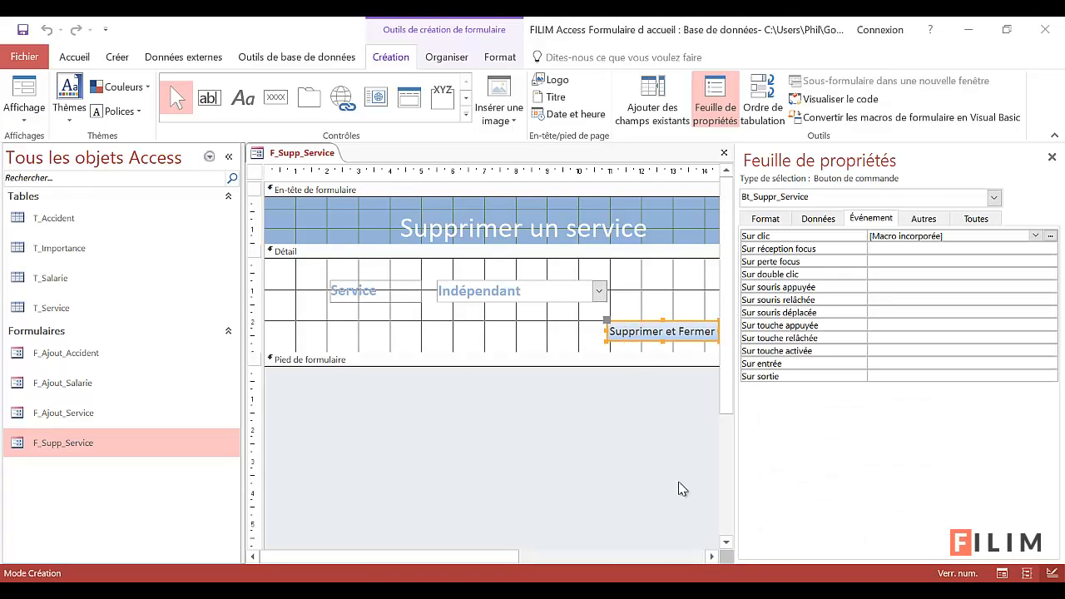
pyautogui.click(711, 556)
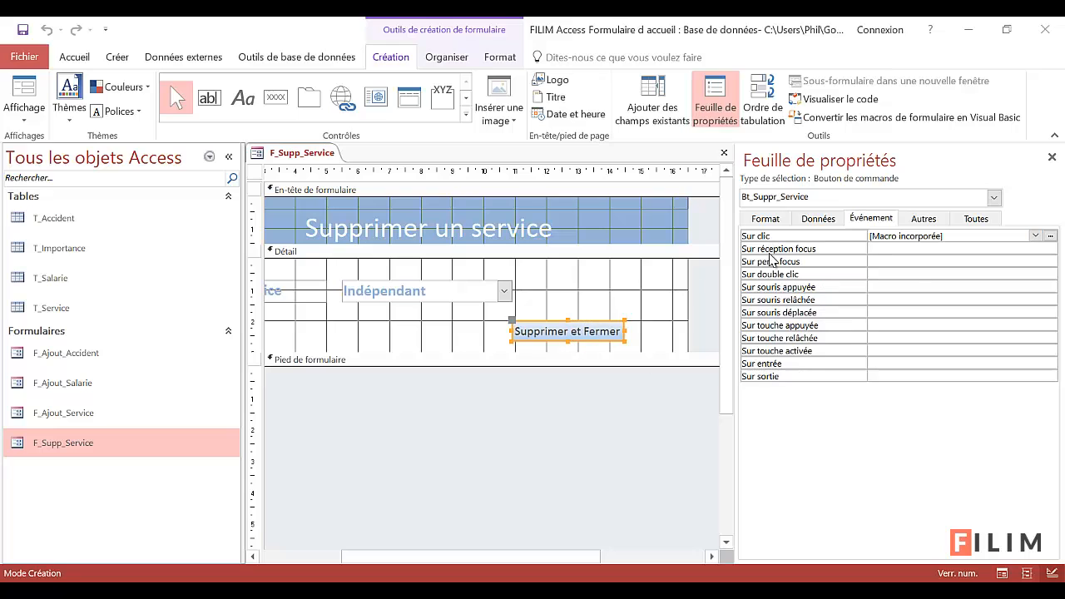
pyautogui.click(1051, 237)
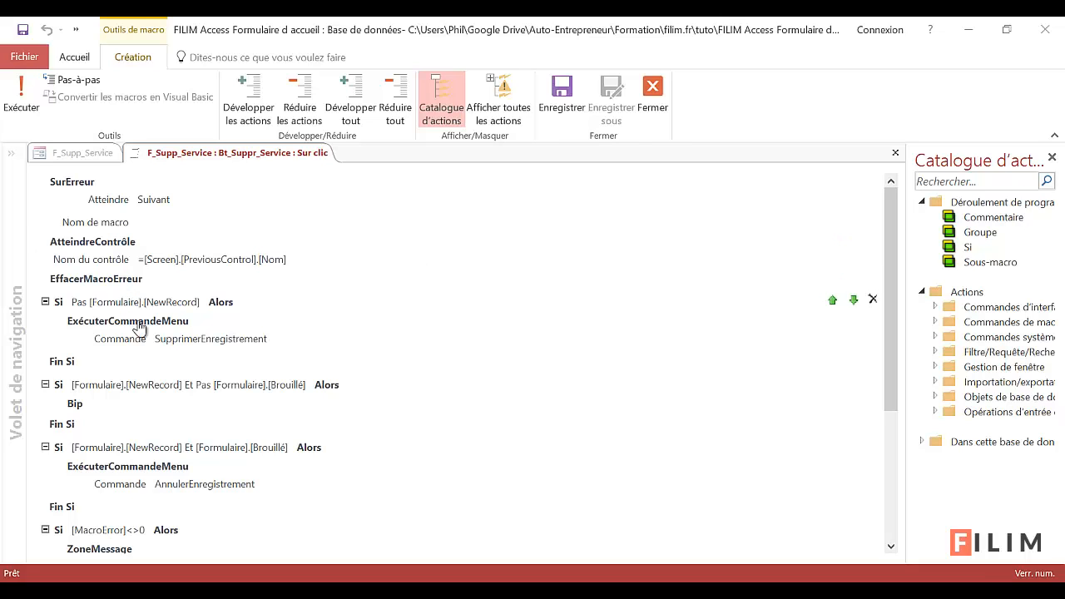
# Review the macro's actions from SurErreur to FermerFenêtre, including the record deletion and error message blocks
pyautogui.scroll(-5, 143, 329)
pyautogui.scroll(-1, 143, 330)
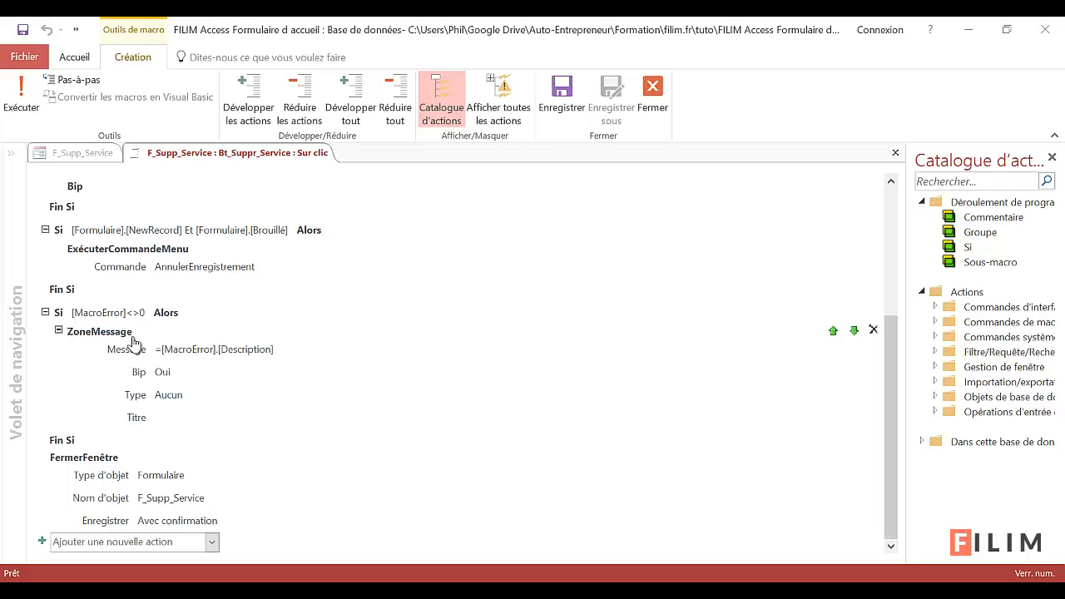
pyautogui.scroll(5, 133, 341)
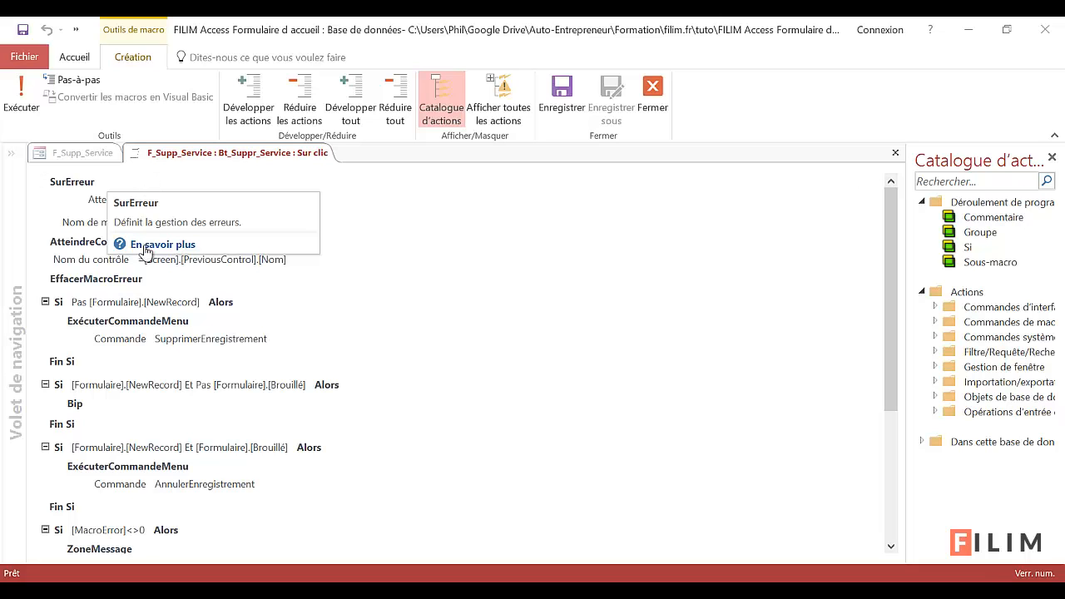
pyautogui.scroll(-4, 173, 360)
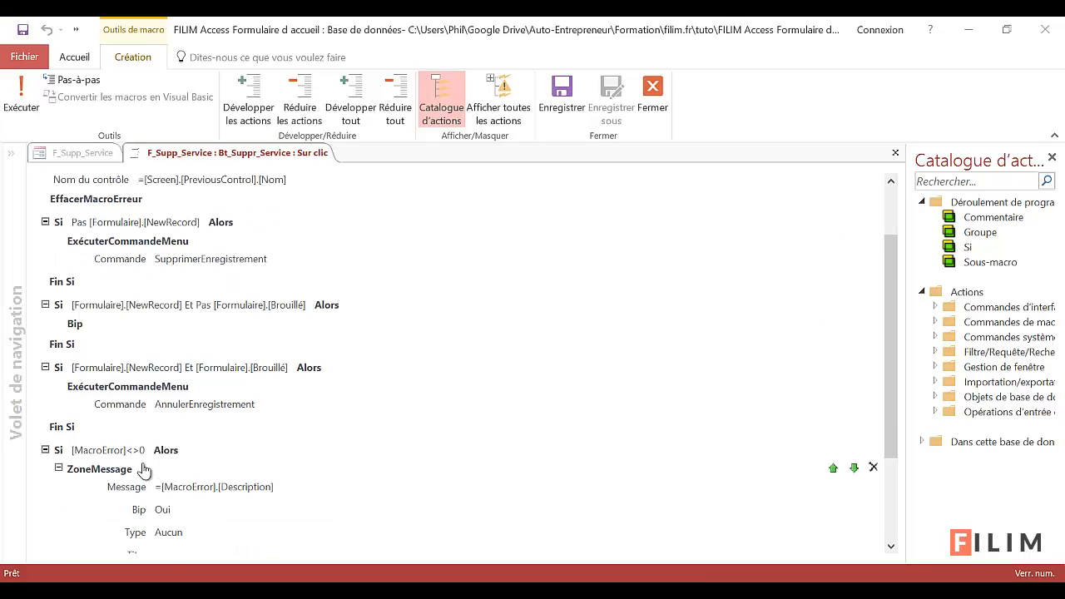
pyautogui.scroll(-2, 170, 364)
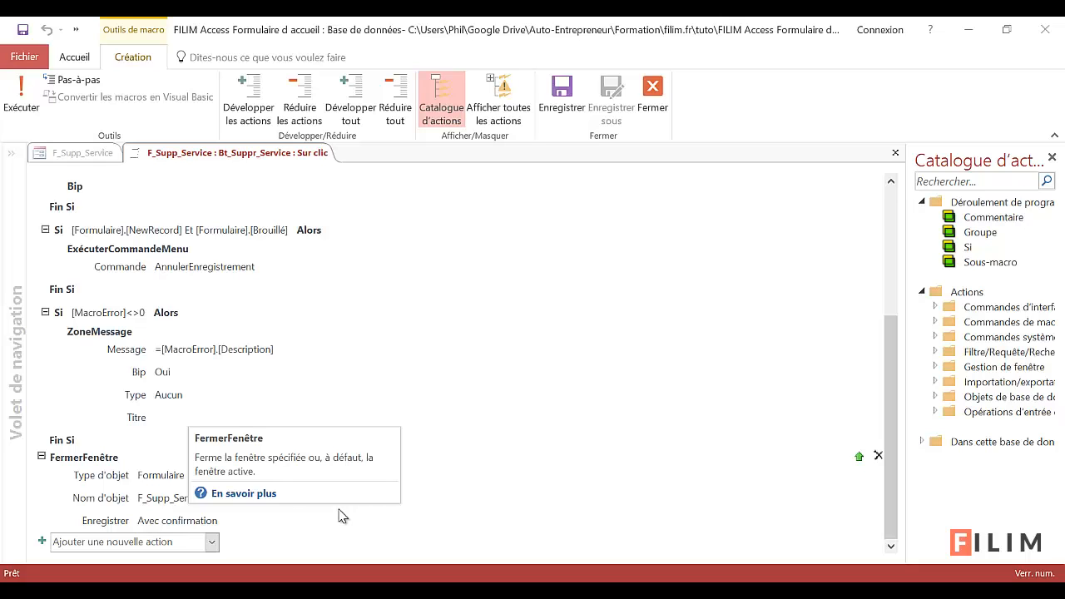
pyautogui.scroll(2, 338, 512)
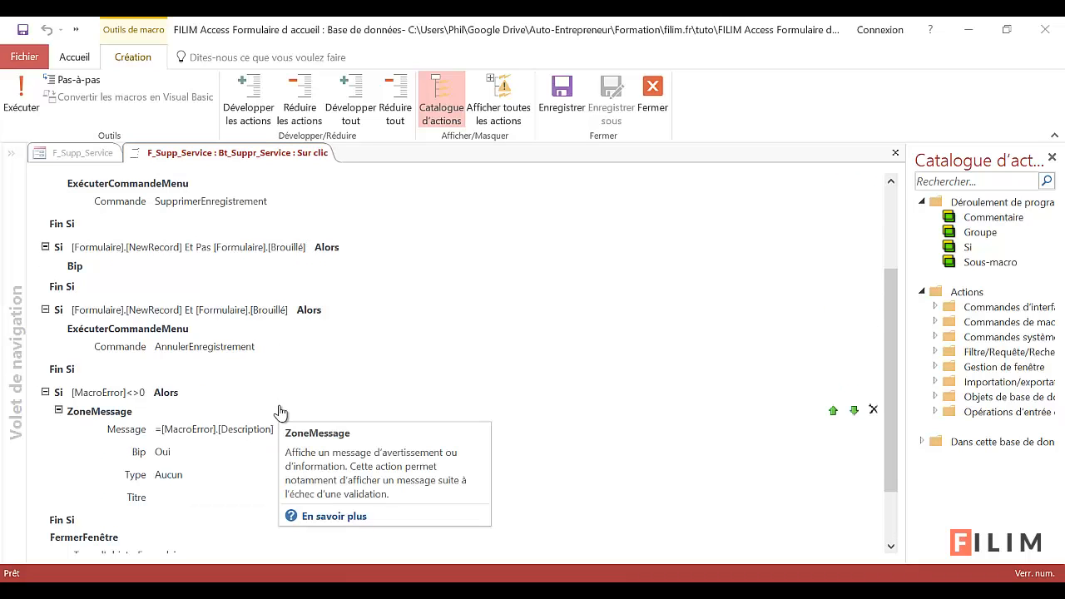
pyautogui.scroll(3, 280, 411)
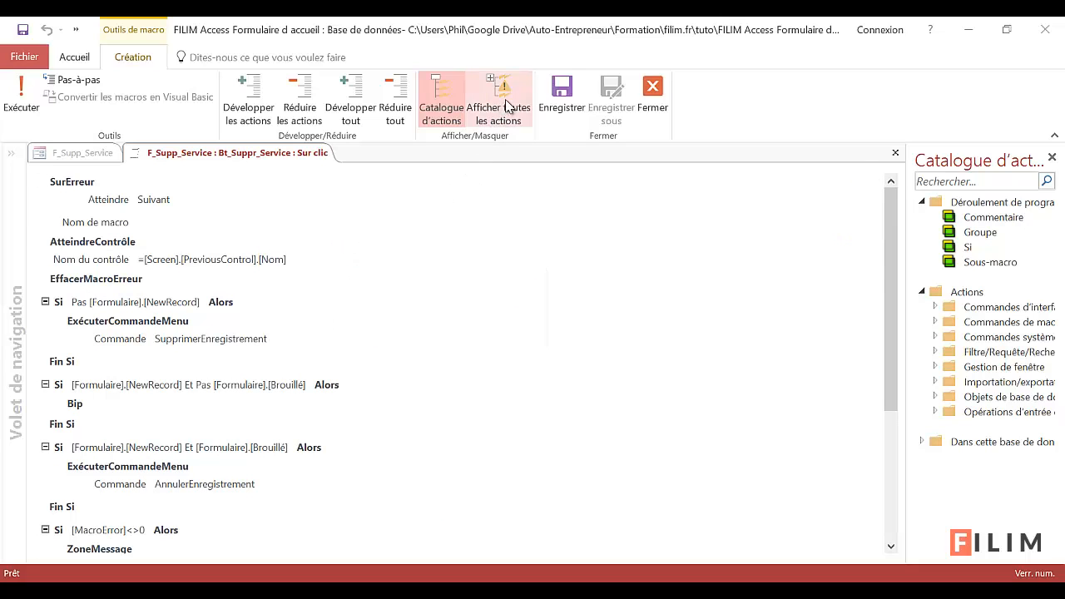
# Check the available actions for the macro's new action, and enable the display of all actions
pyautogui.scroll(-5, 408, 295)
pyautogui.click(211, 542)
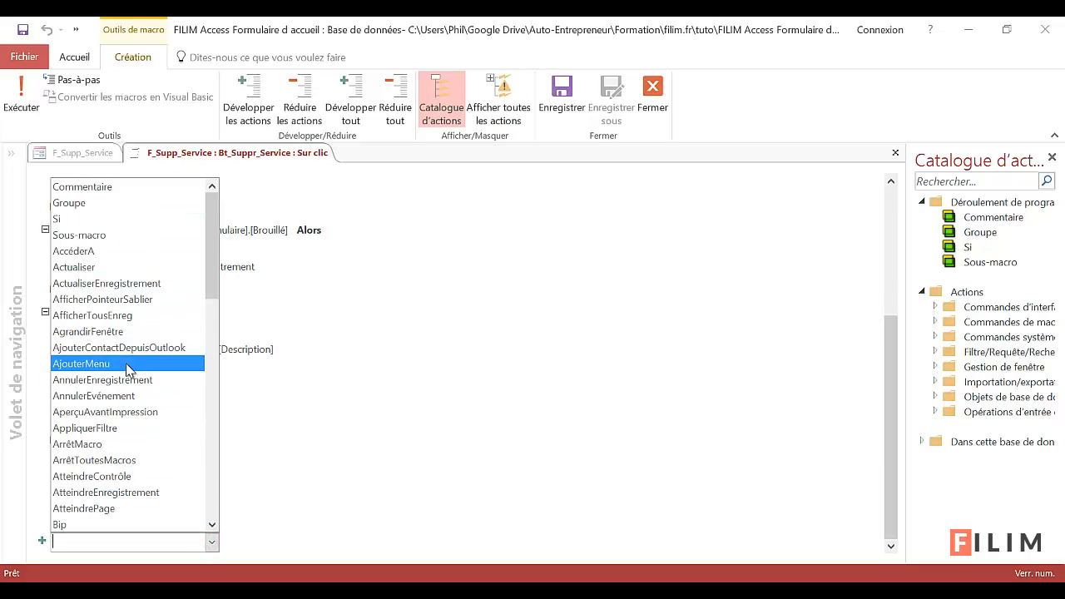
pyautogui.scroll(-2, 117, 473)
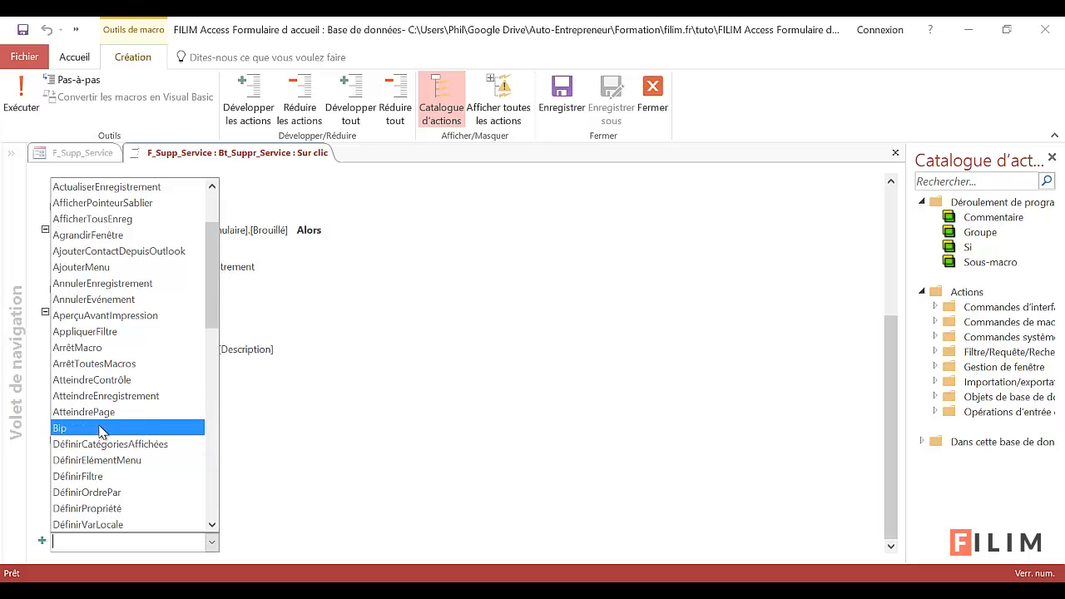
pyautogui.click(522, 58)
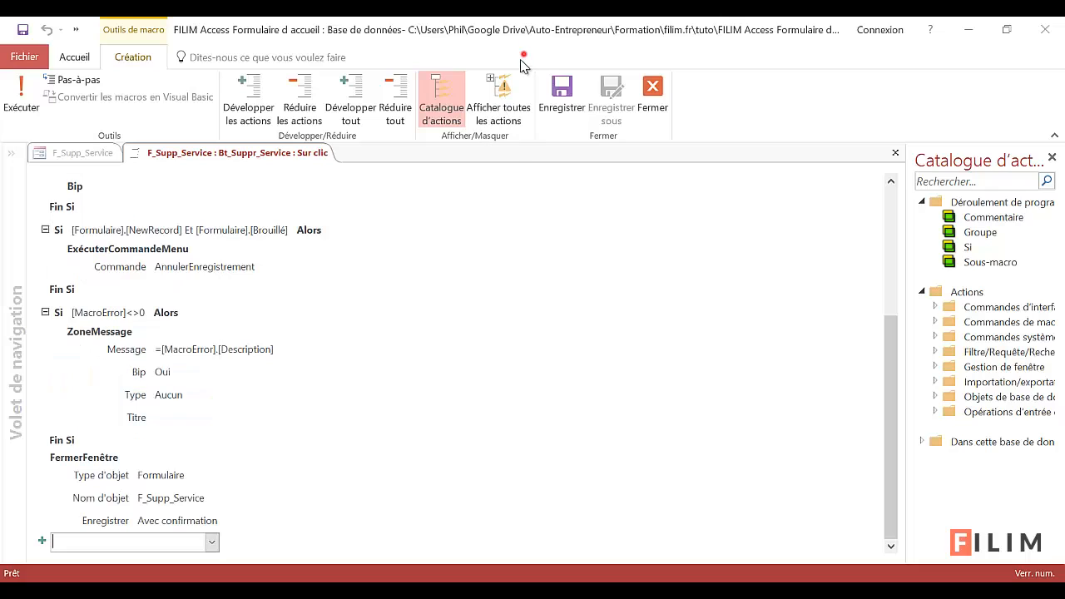
pyautogui.click(504, 112)
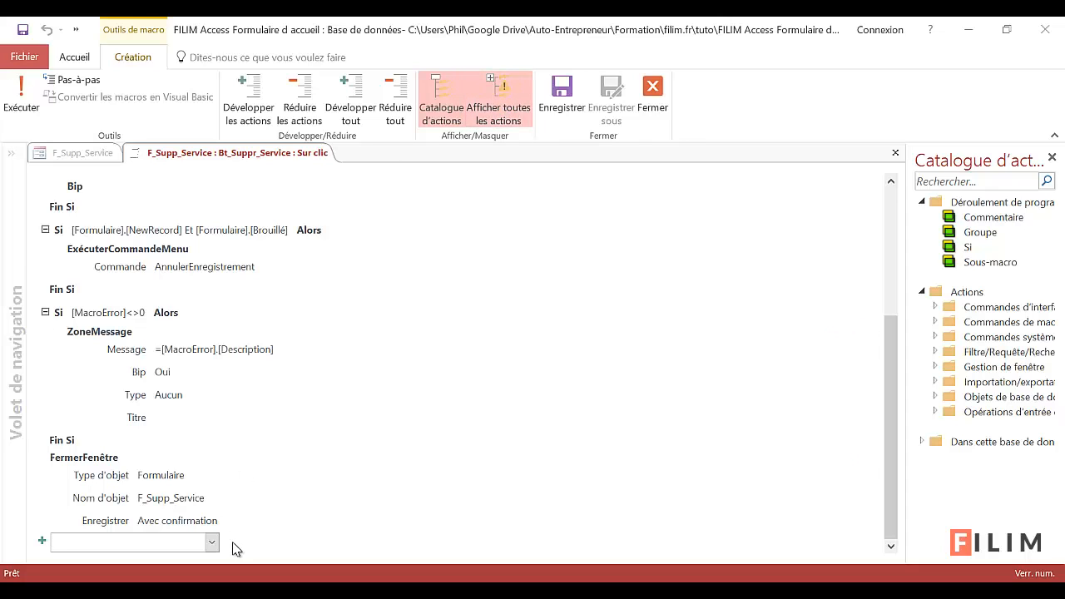
# Add an Avertissements action with Avertissements actifs at Non, and place it at the very start of the macro
pyautogui.click(211, 544)
pyautogui.scroll(-2, 170, 490)
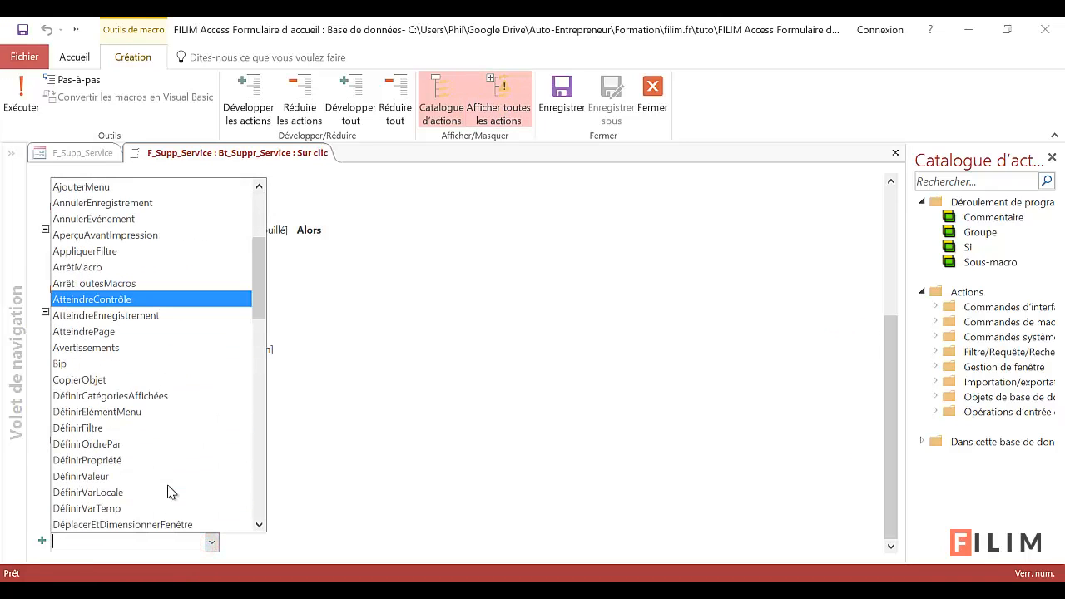
pyautogui.click(132, 352)
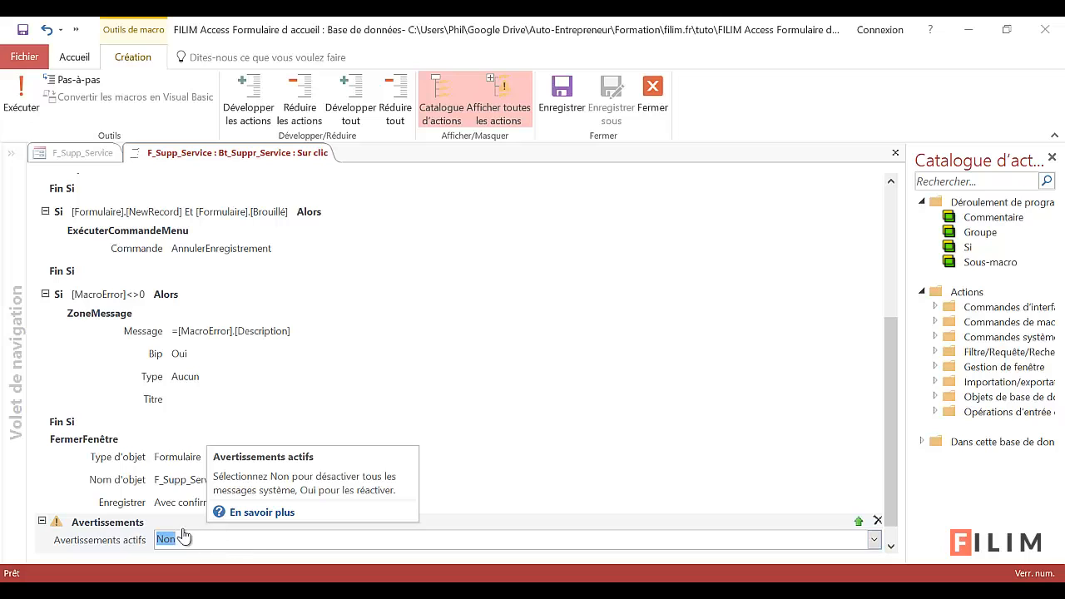
pyautogui.moveTo(258, 524); pyautogui.dragTo(215, 186)
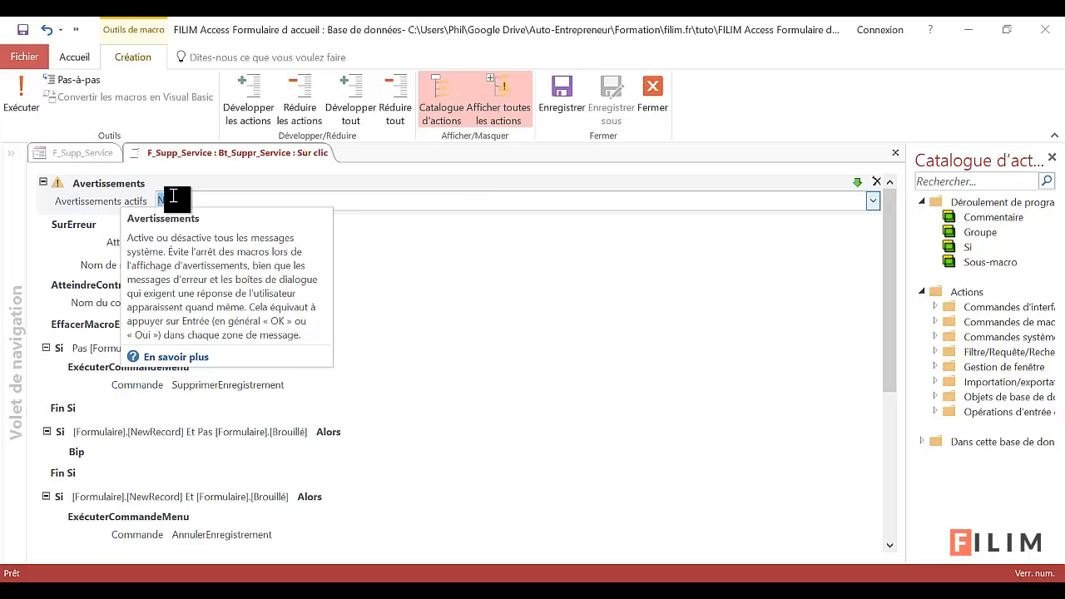
# Add a second Avertissements action with Avertissements actifs set to Oui, and place it just before FermerFenêtre
pyautogui.scroll(-1, 172, 200)
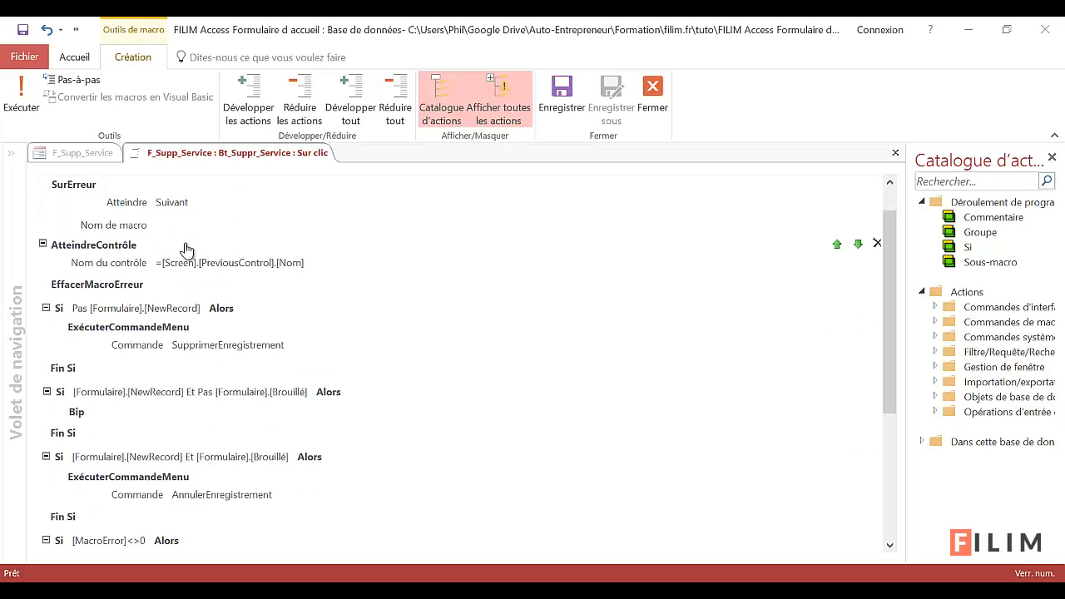
pyautogui.scroll(-6, 180, 286)
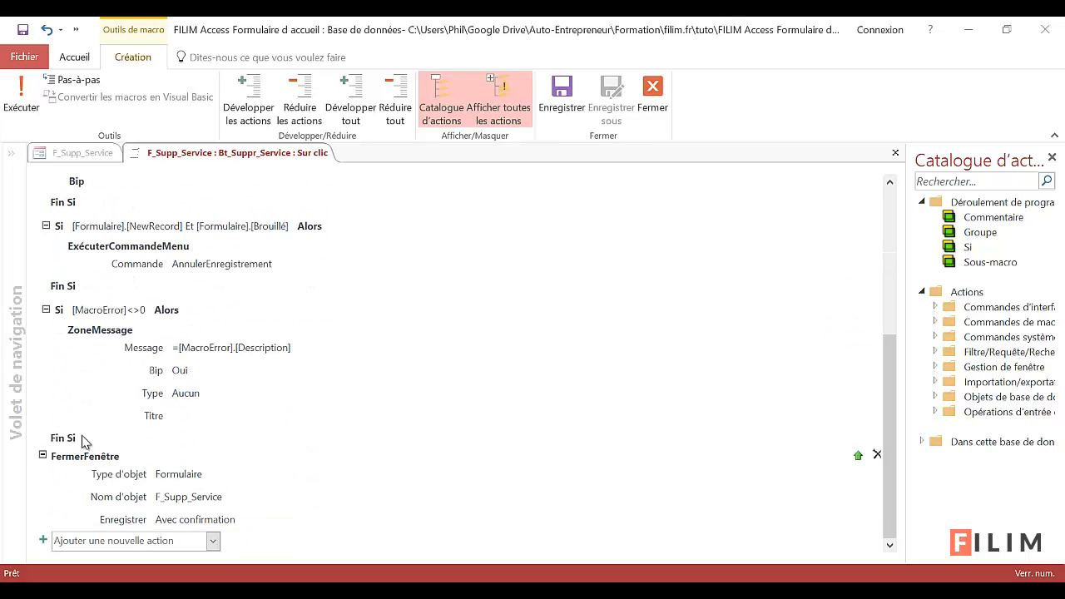
pyautogui.click(140, 451)
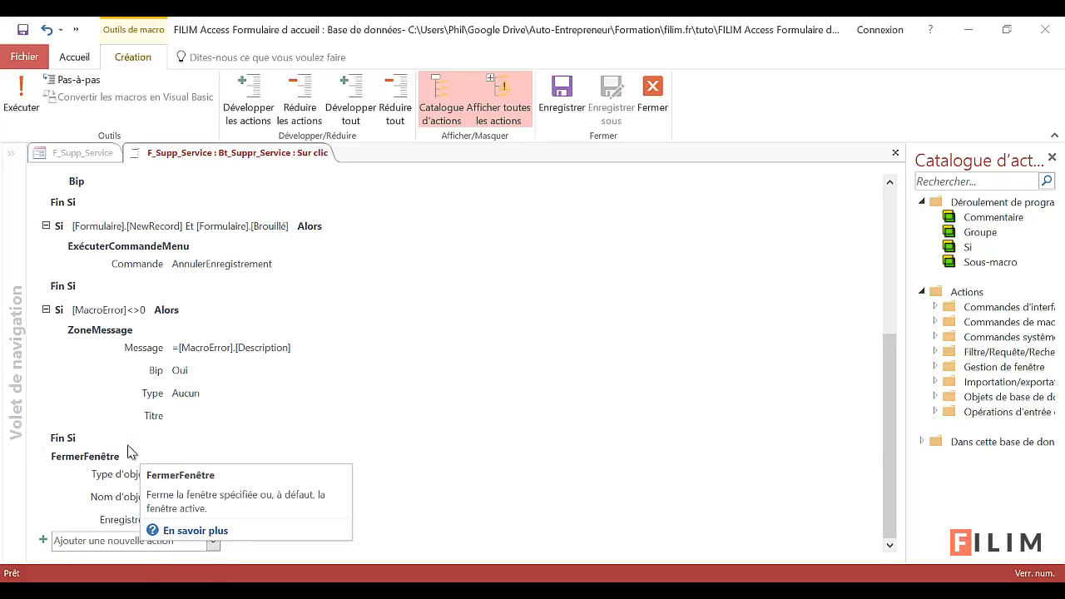
pyautogui.click(213, 542)
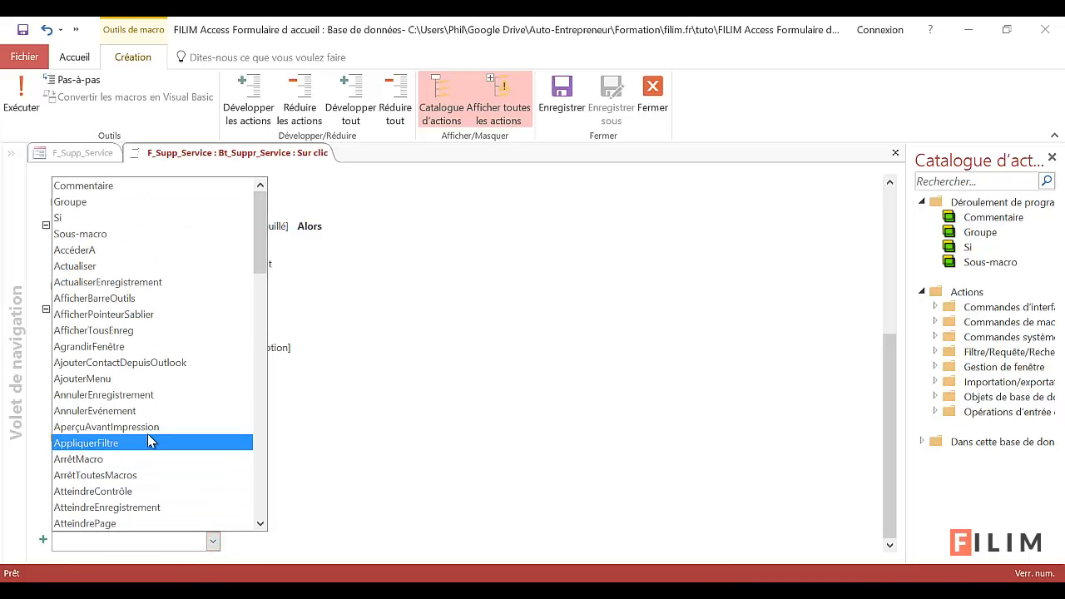
pyautogui.scroll(-2, 131, 475)
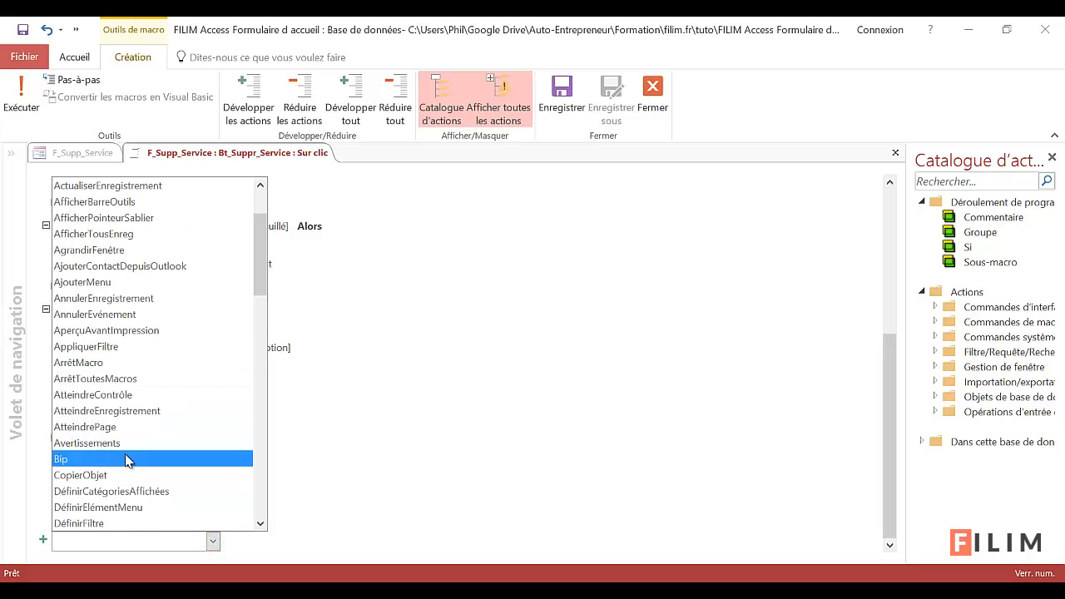
pyautogui.click(125, 443)
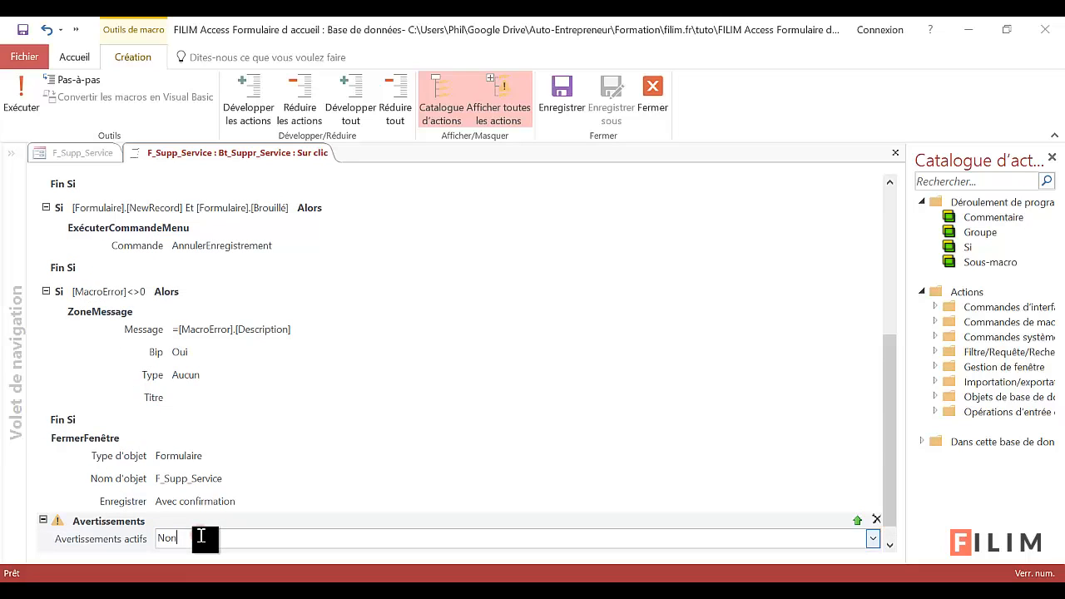
pyautogui.click(871, 541)
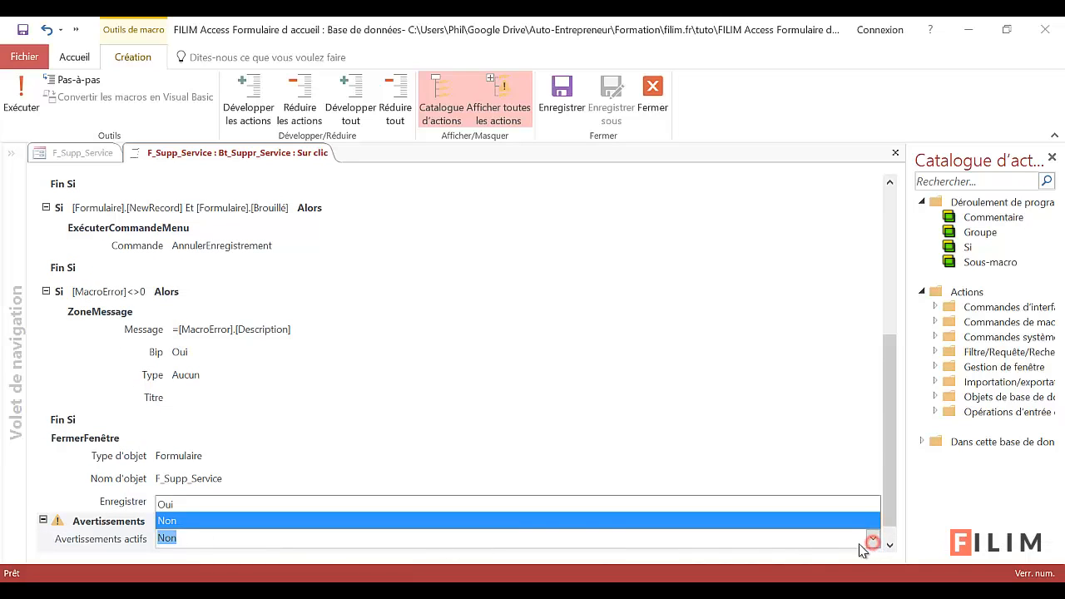
pyautogui.click(364, 504)
pyautogui.moveTo(154, 528); pyautogui.dragTo(153, 451)
pyautogui.scroll(-2, 148, 473)
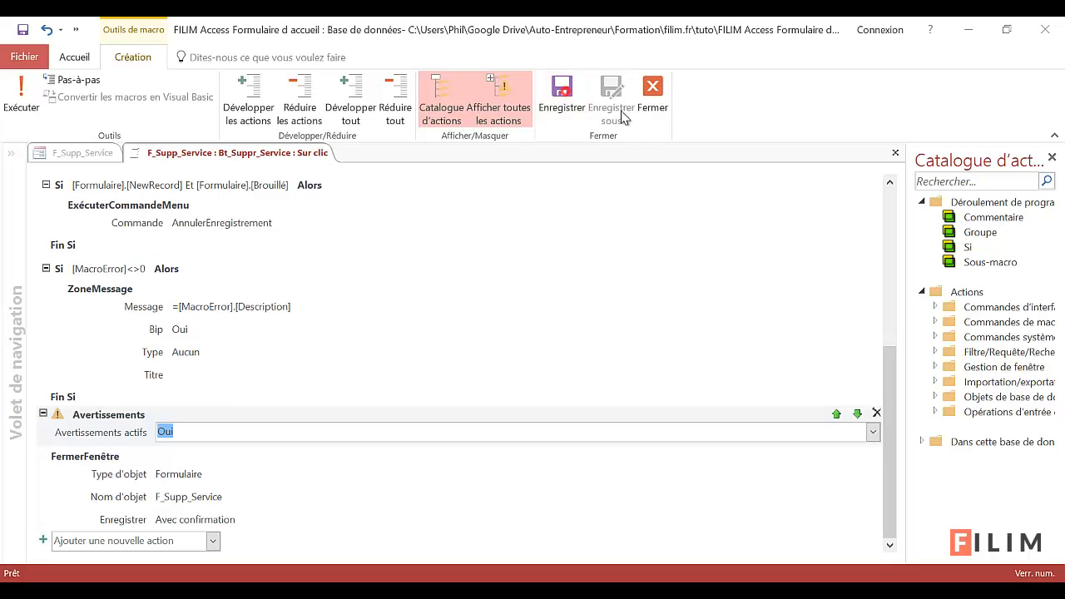
# Close the macro, and close the F_Supp_Service form, saving its design changes
pyautogui.click(652, 87)
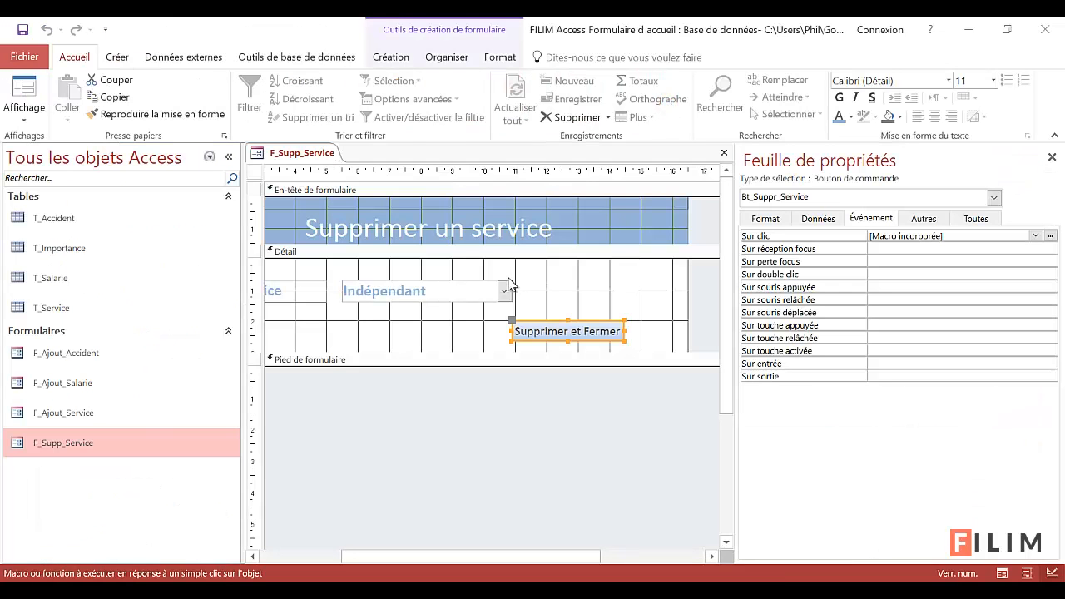
pyautogui.click(724, 152)
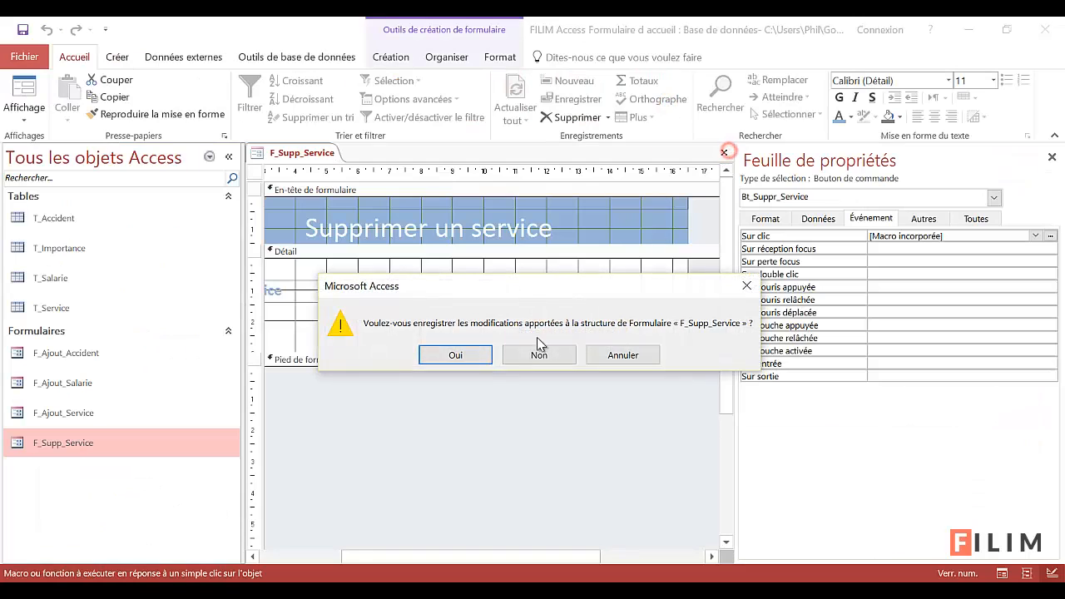
pyautogui.click(456, 355)
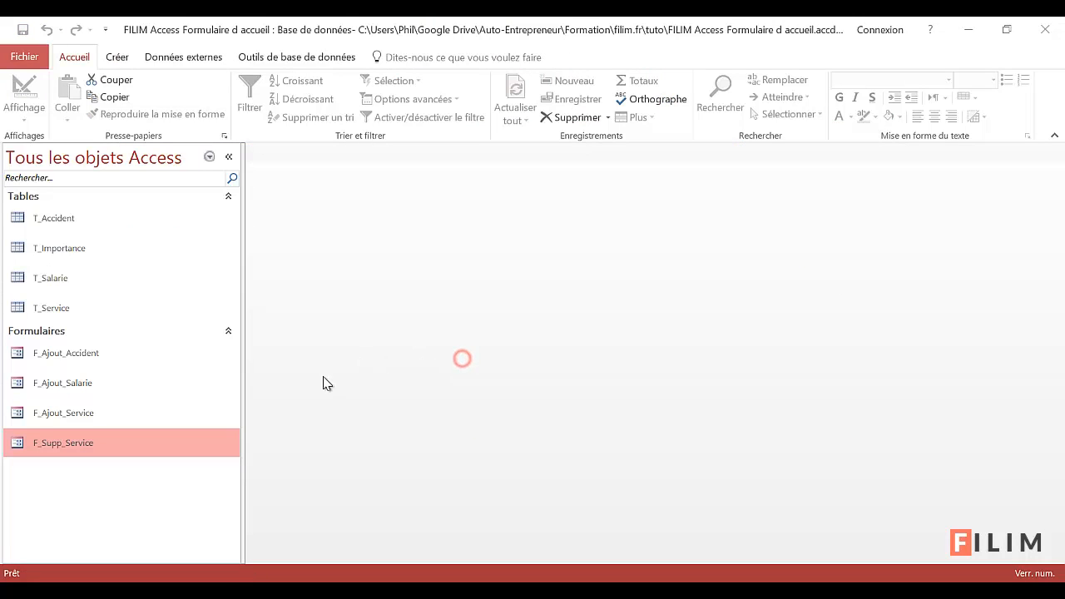
# Add a new service named Internationale with the F_Ajout_Service form, then validate and close the form
pyautogui.doubleClick(79, 415)
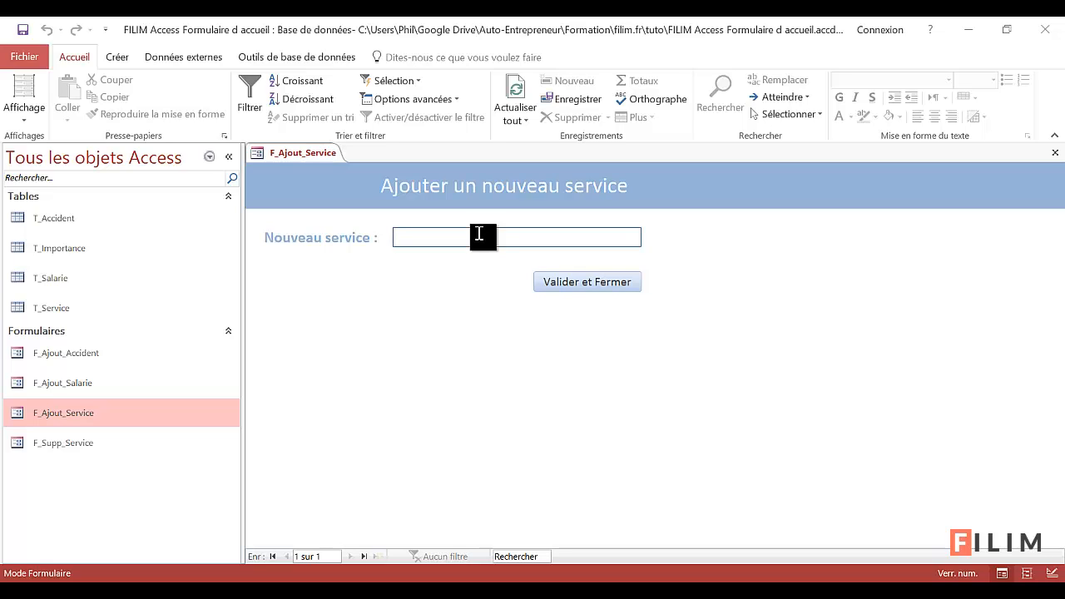
pyautogui.write('Internationale')
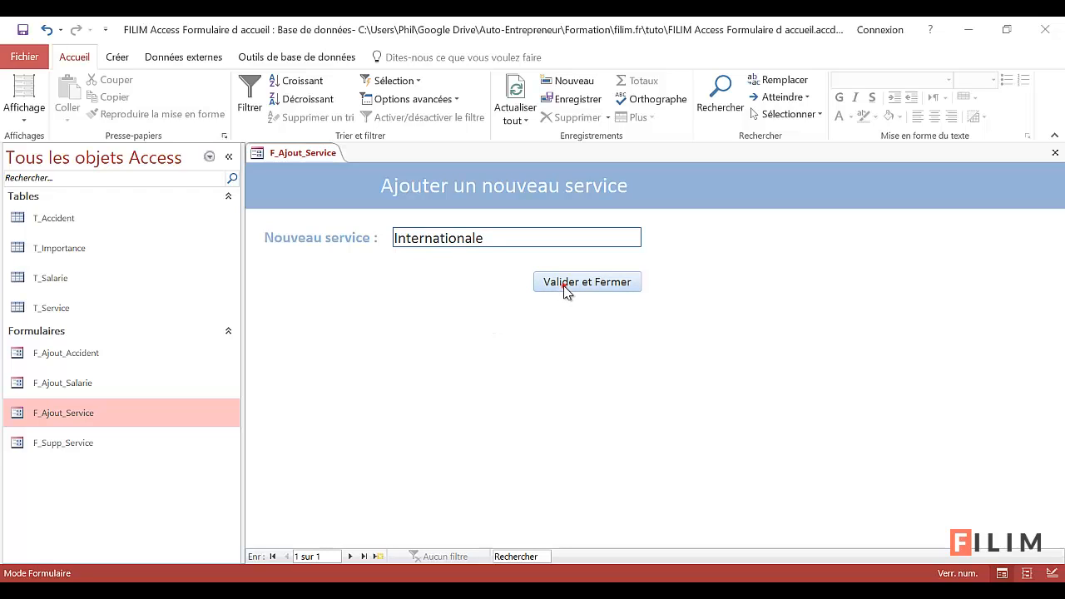
pyautogui.click(566, 287)
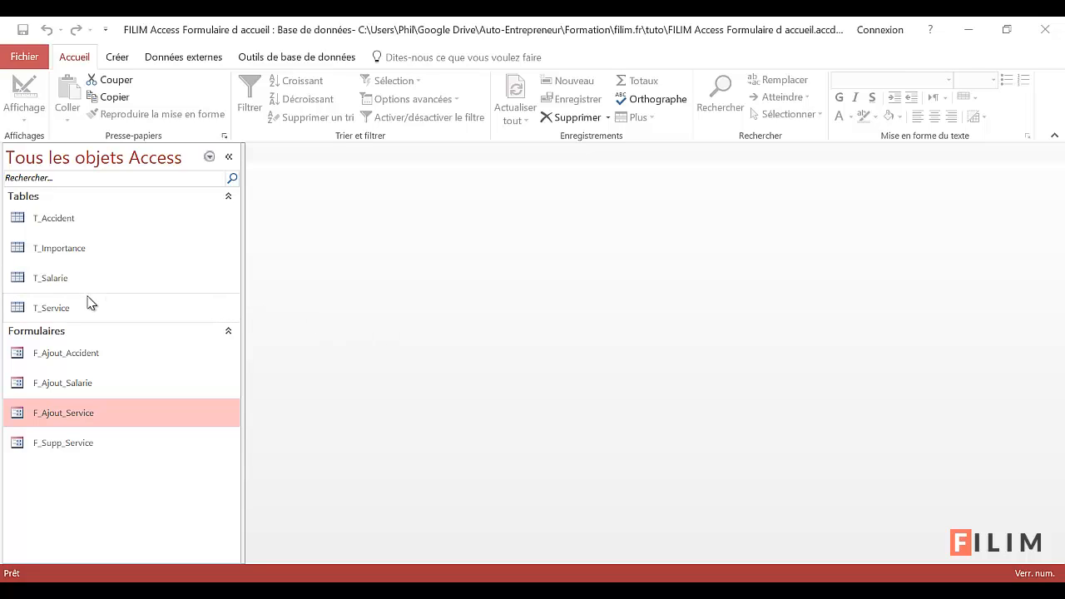
# Open the F_Supp_Service form, choose the Internationale service, and delete it with the form's Supprimer et Fermer command
pyautogui.doubleClick(66, 446)
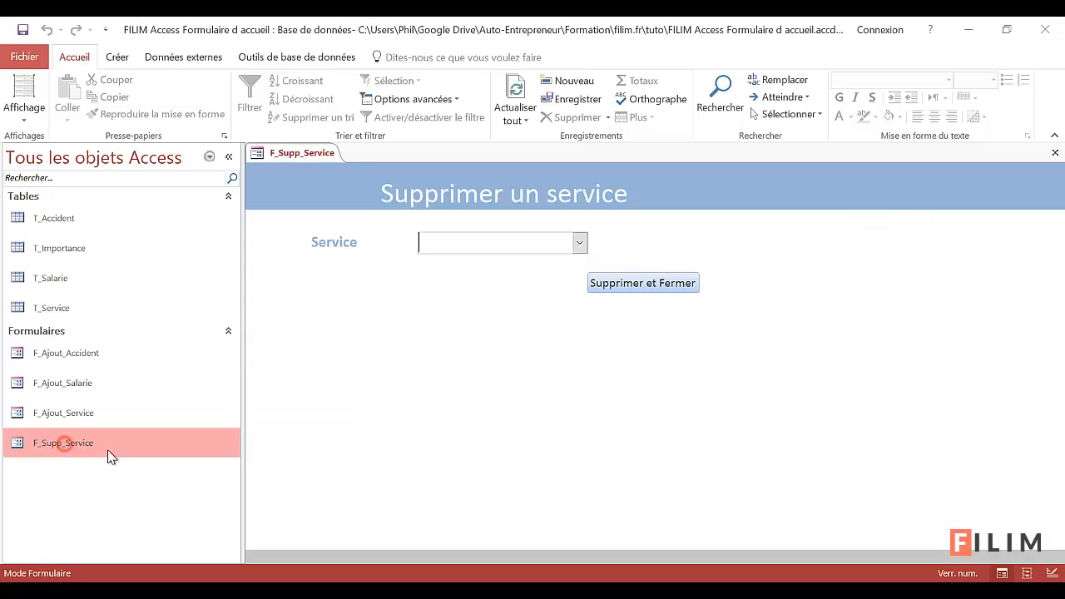
pyautogui.click(581, 243)
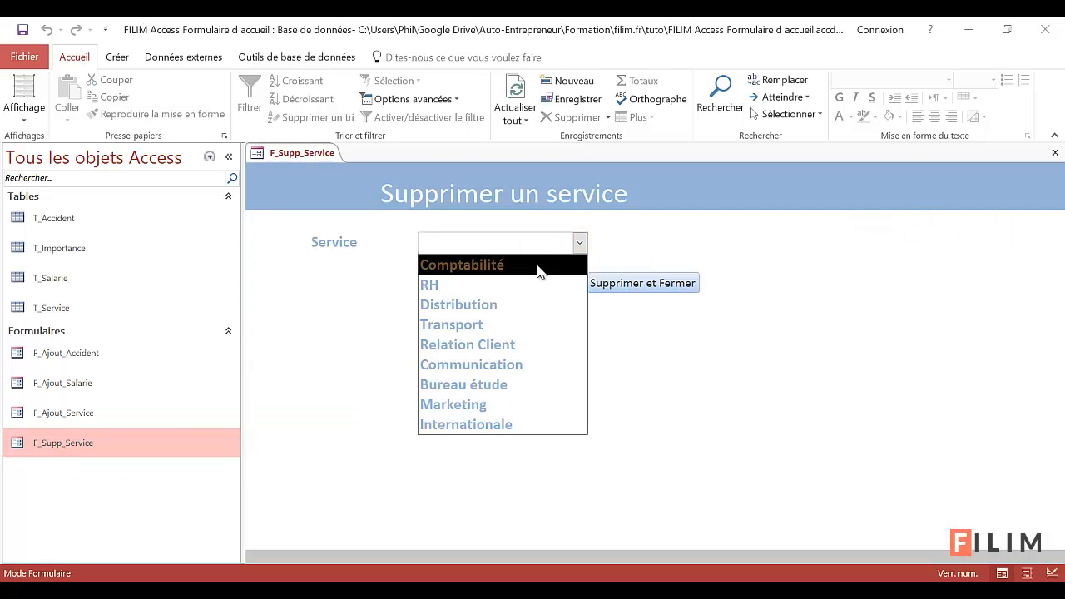
pyautogui.click(512, 425)
pyautogui.click(622, 286)
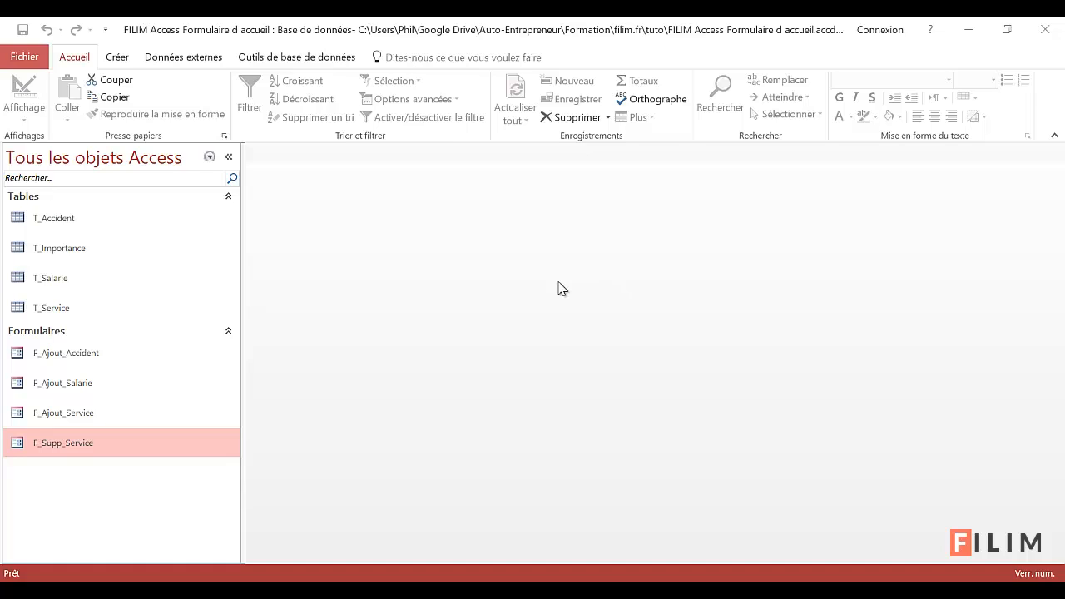
# Check the remaining services in T_Service and the employees linked to Marketing, closing the table when done
pyautogui.doubleClick(79, 308)
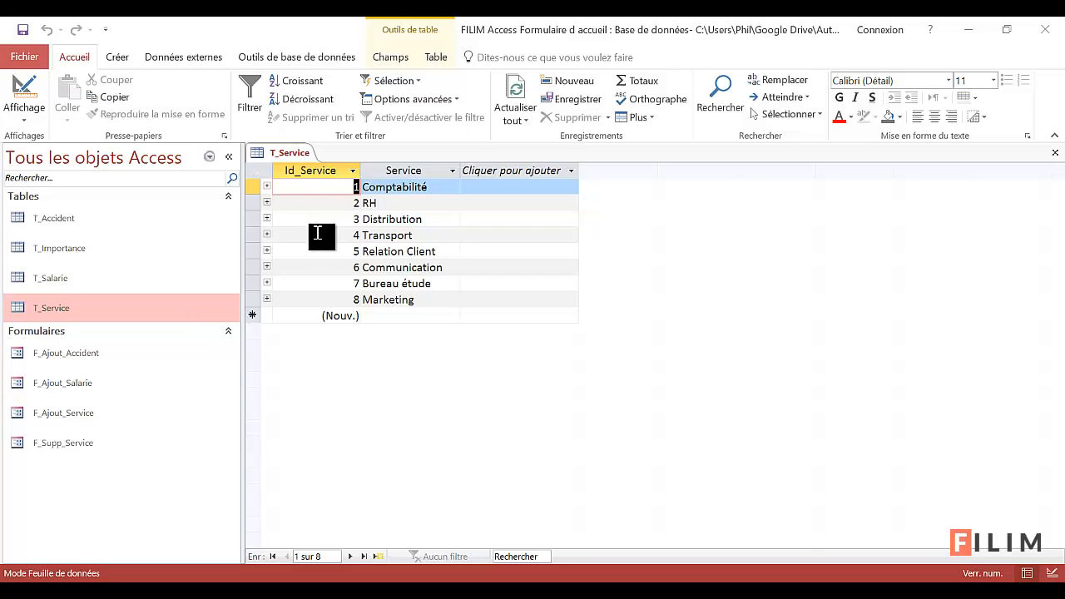
pyautogui.click(266, 299)
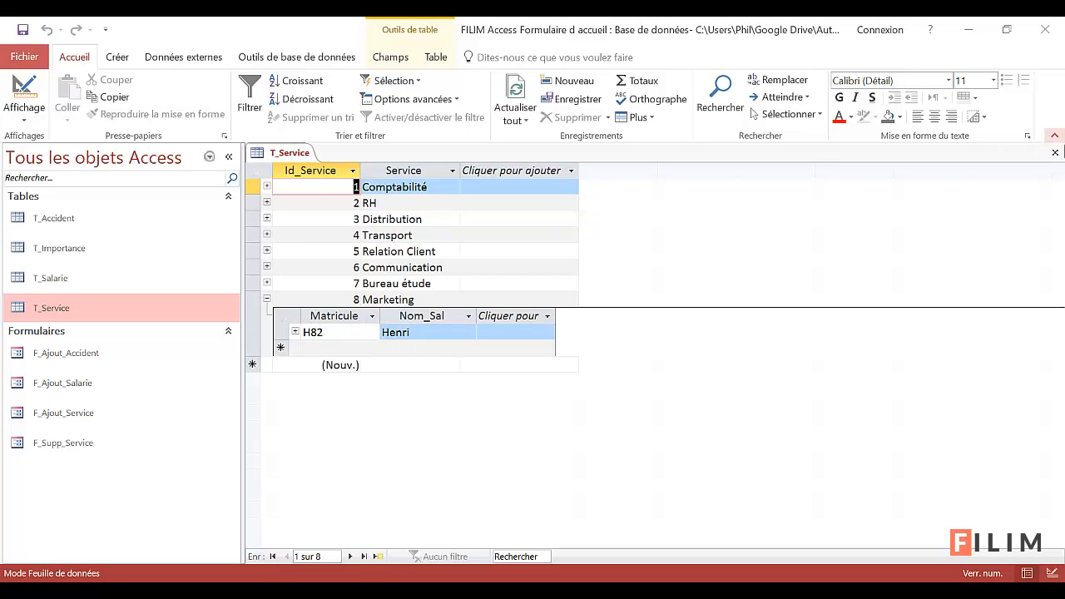
pyautogui.click(1055, 153)
# Try to delete the Marketing service, which has linked employees, with the F_Supp_Service form, and dismiss the resulting message
pyautogui.doubleClick(41, 446)
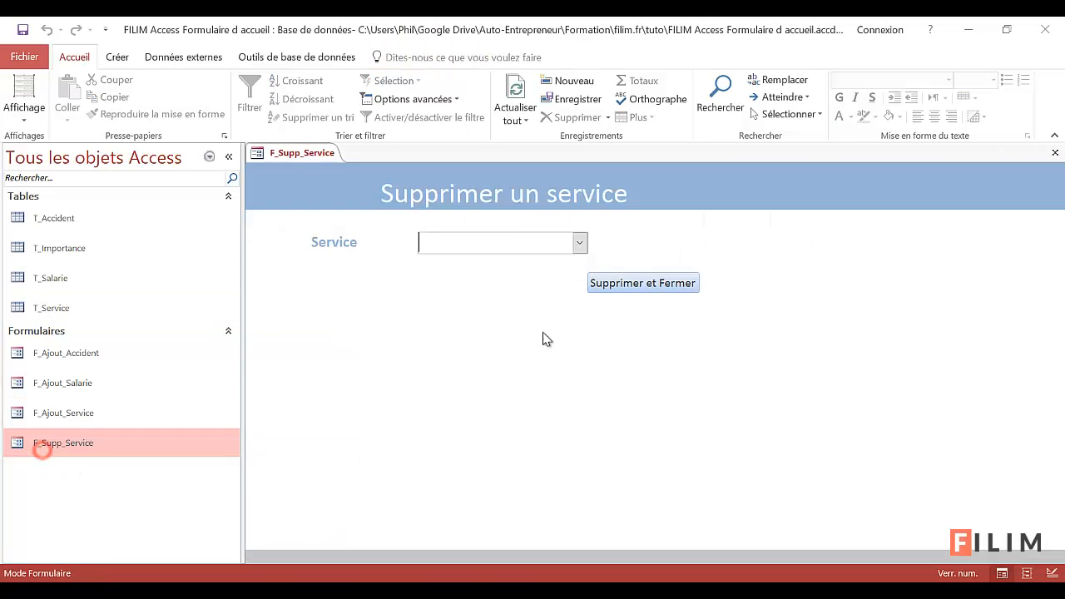
pyautogui.click(580, 244)
pyautogui.click(447, 401)
pyautogui.click(638, 285)
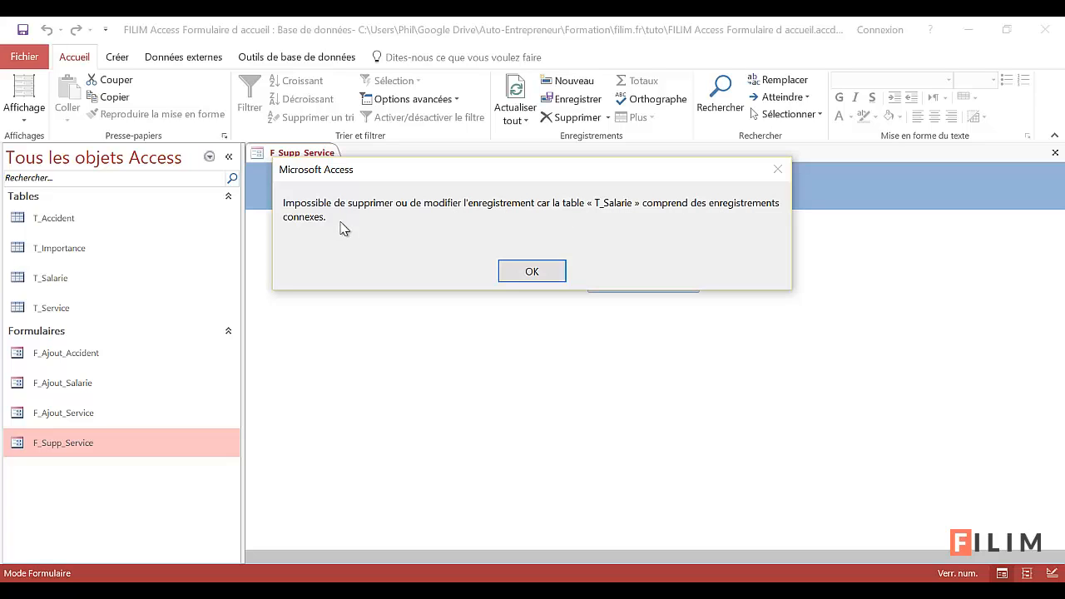
pyautogui.moveTo(416, 174); pyautogui.dragTo(452, 317)
pyautogui.click(560, 411)
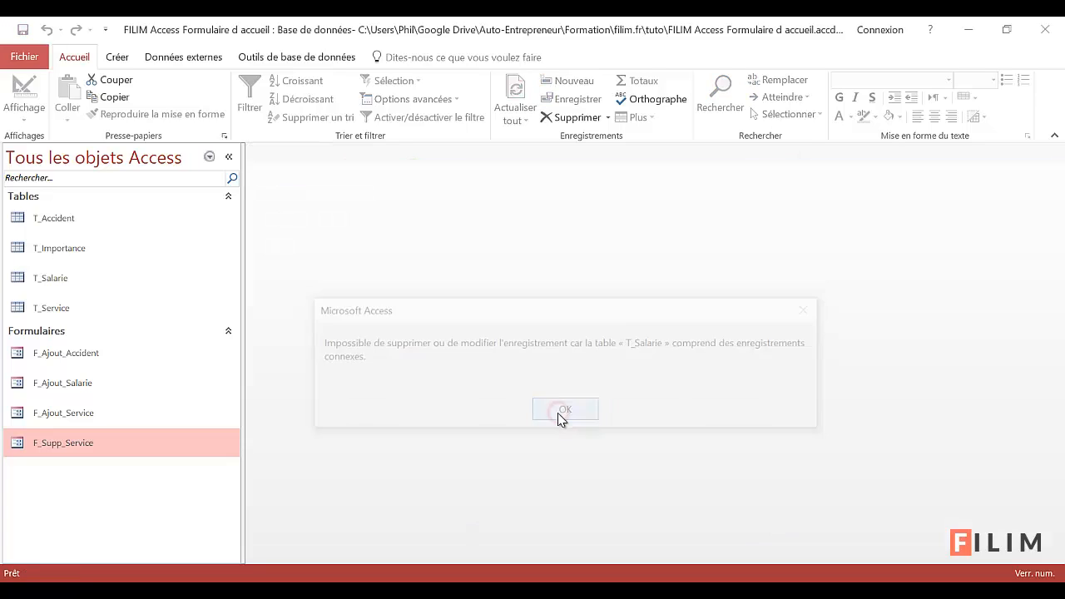